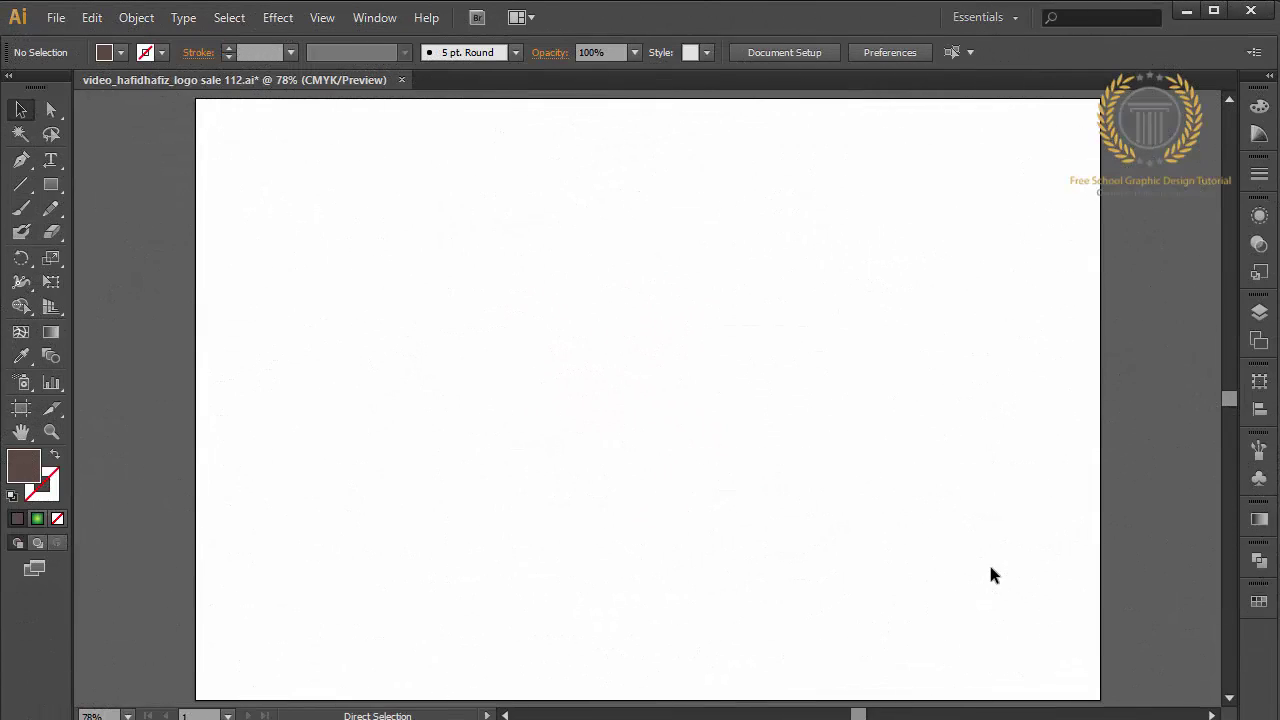
- Zoom the blank artboard to 150% and switch to the Pen tool
key("ctrl+equal")
key("ctrl+equal")
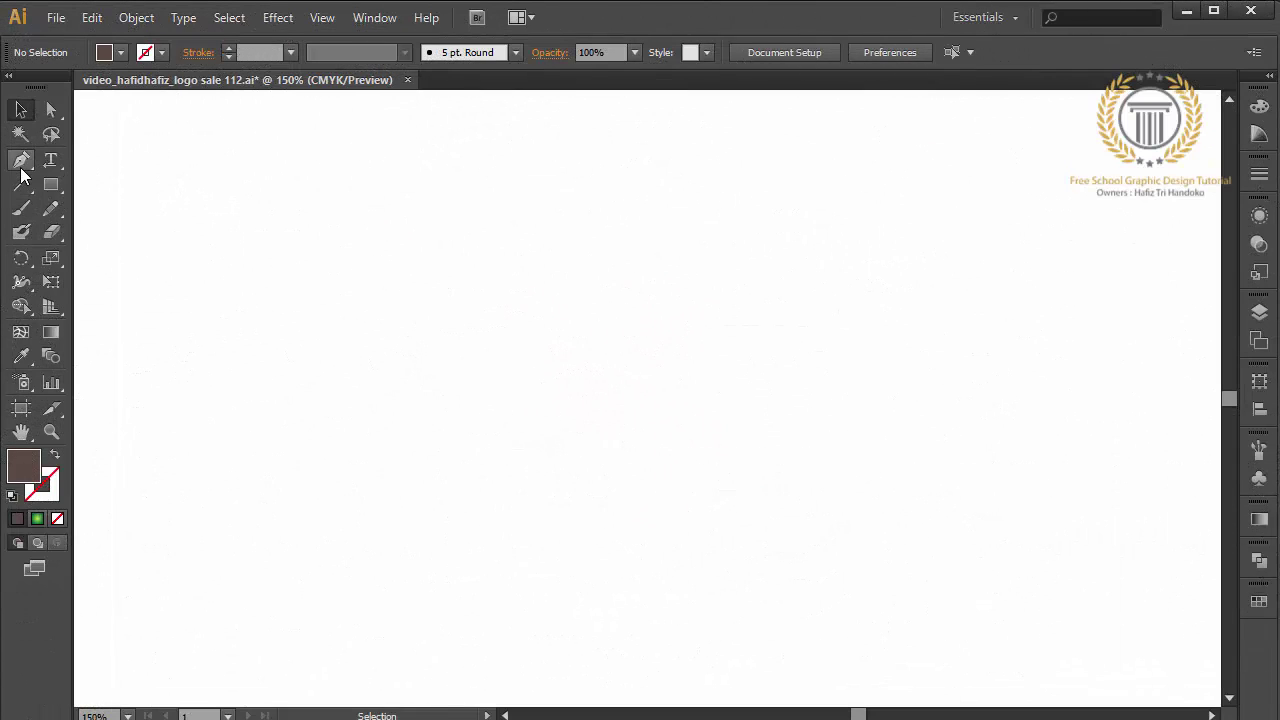
left_click(22, 163)
- Trace the brown right wing edge, then curve the path up into the upper-left wing
left_click(637, 315)
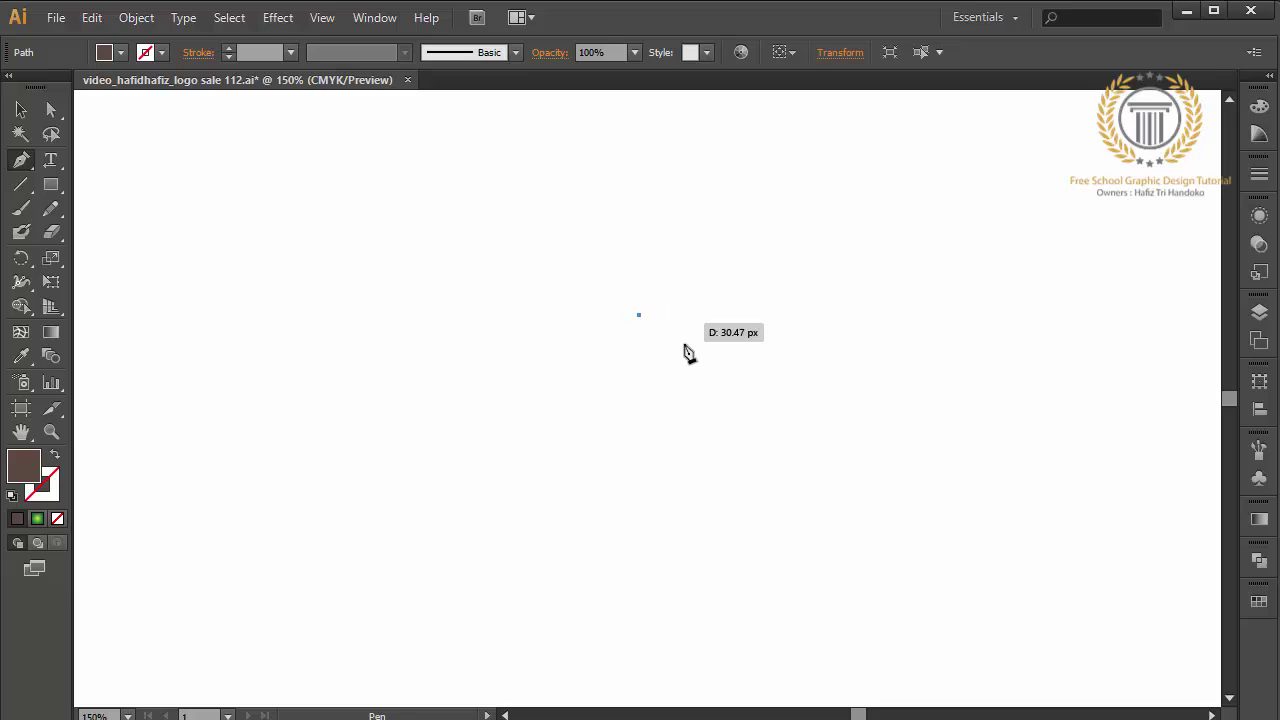
left_click(709, 356)
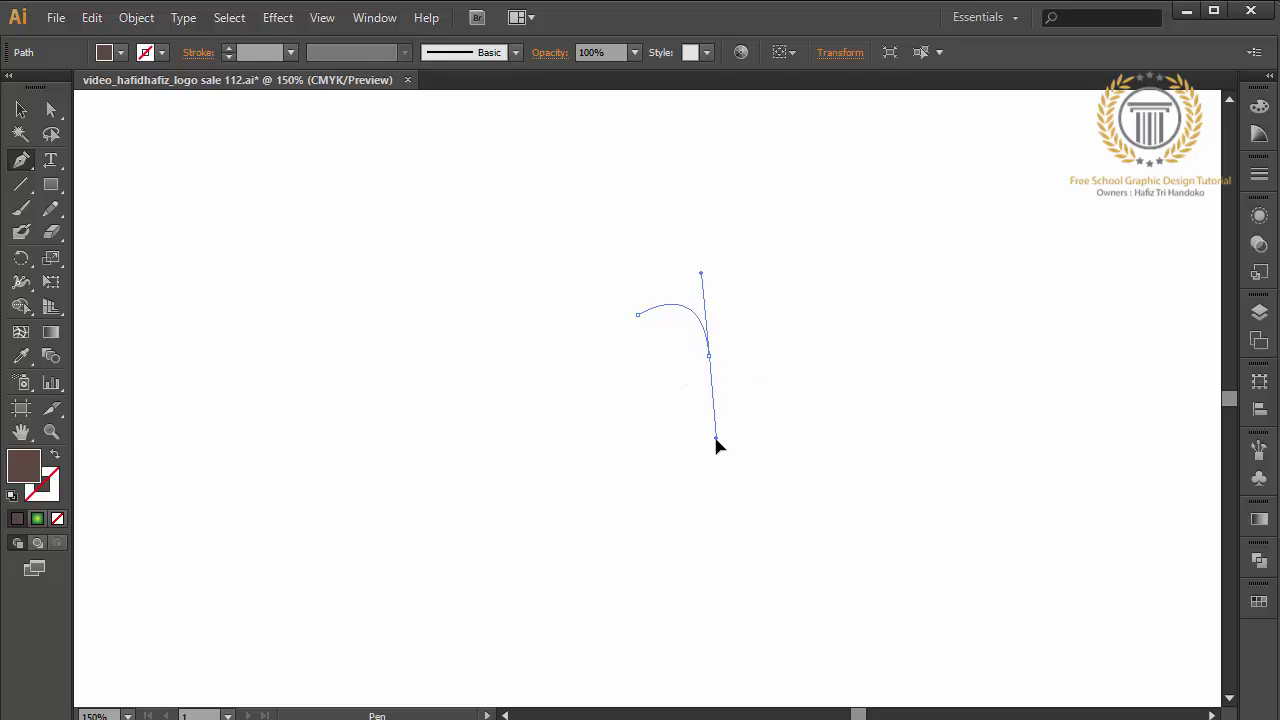
left_click(647, 490)
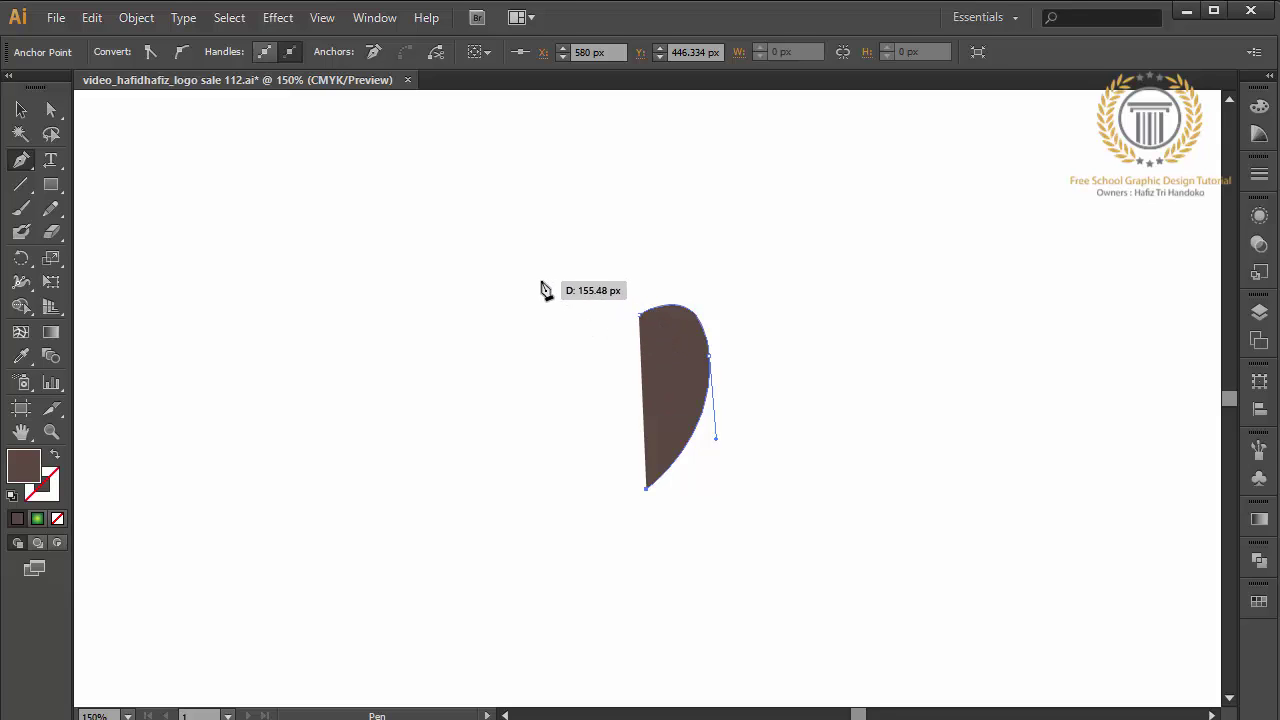
left_click_drag(541, 280, 396, 245)
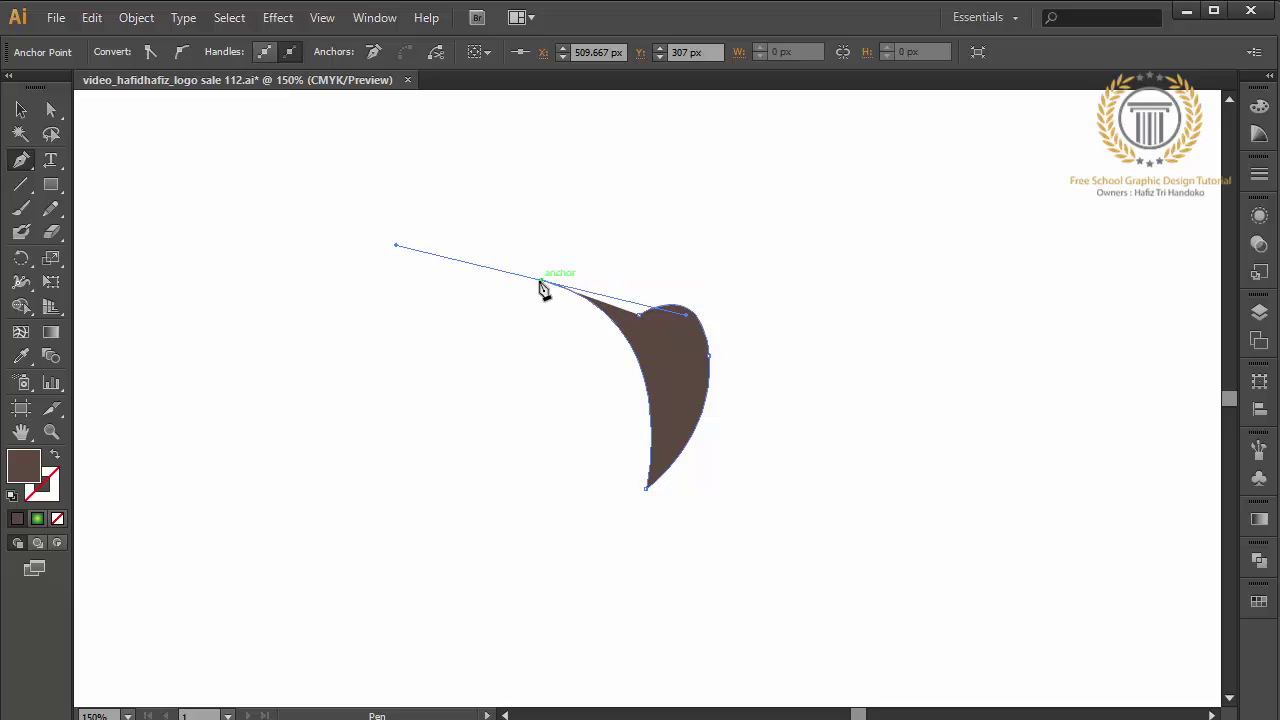
left_click(540, 283)
left_click_drag(502, 441, 501, 440)
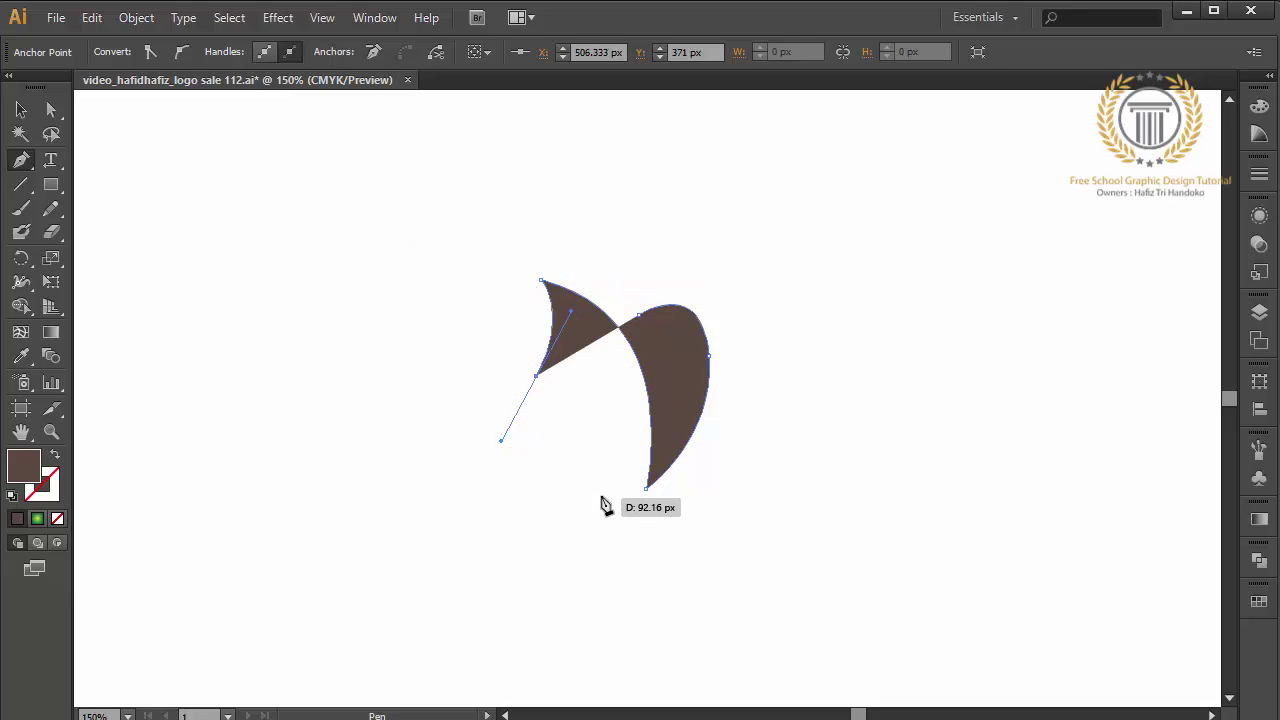
left_click_drag(598, 472, 643, 436)
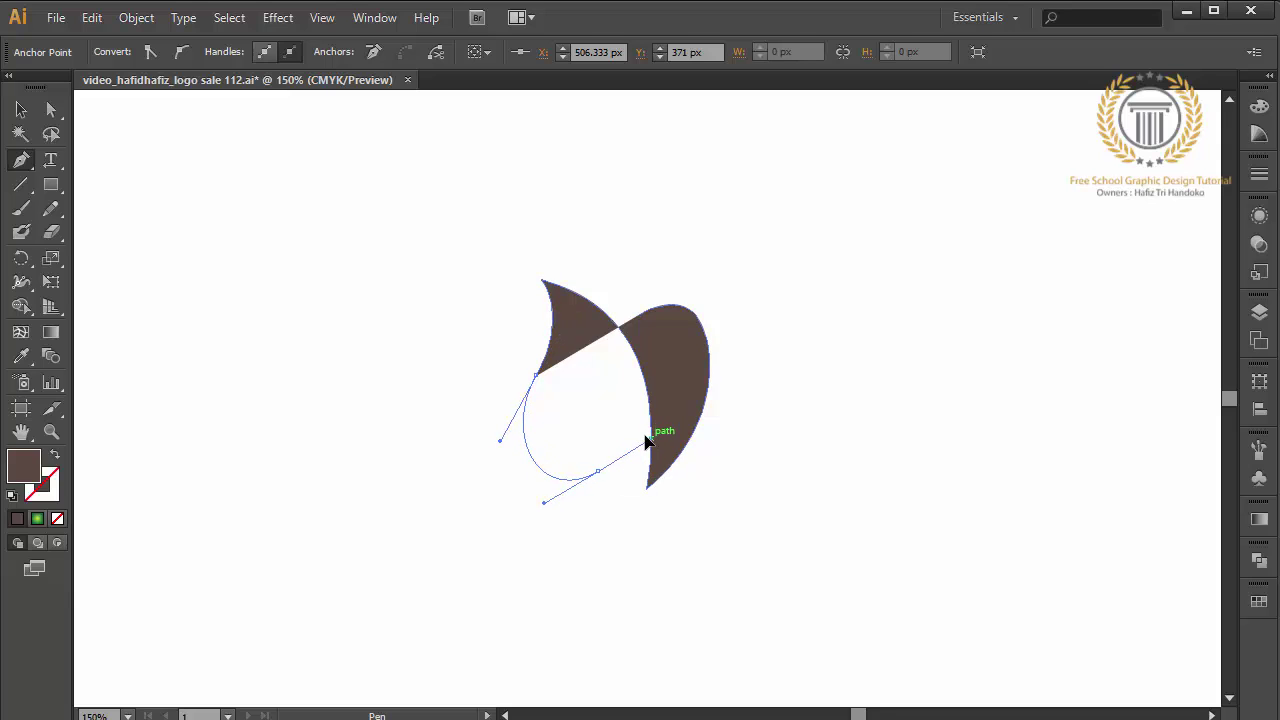
- Curve the path into the rounded lower-left wing lobe and back up to the right
left_click_drag(455, 437, 391, 517)
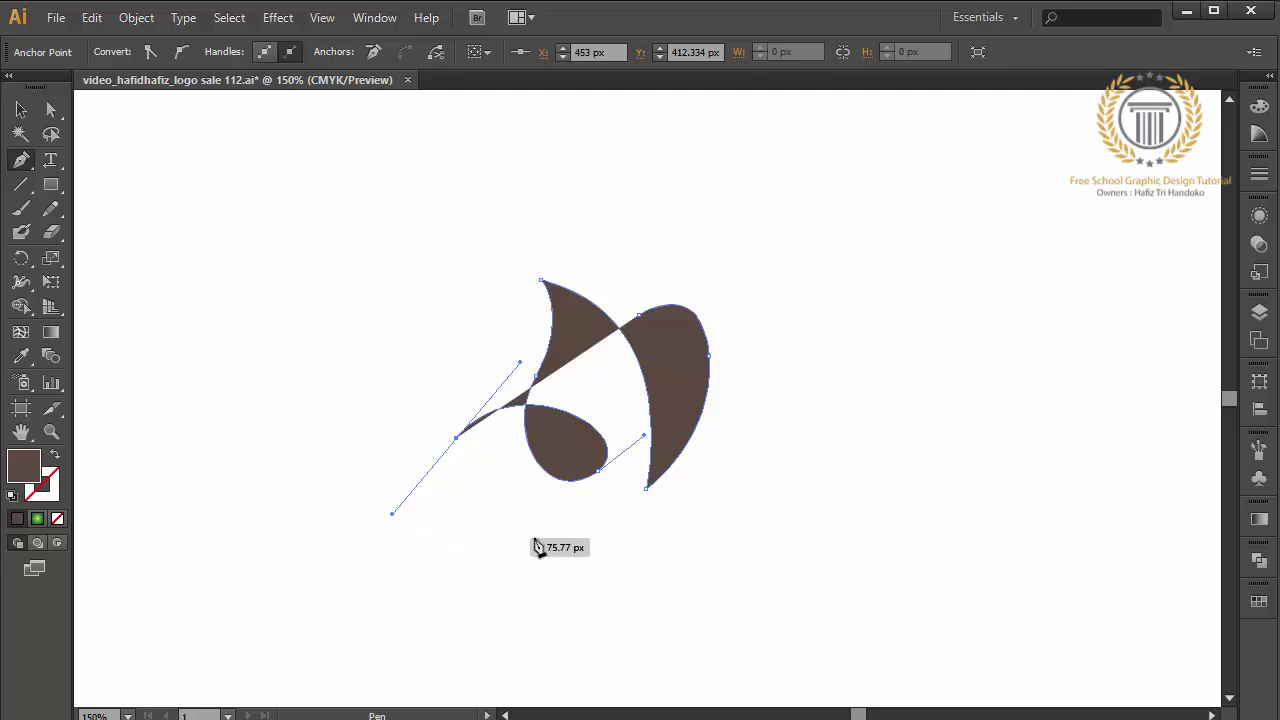
left_click(589, 517)
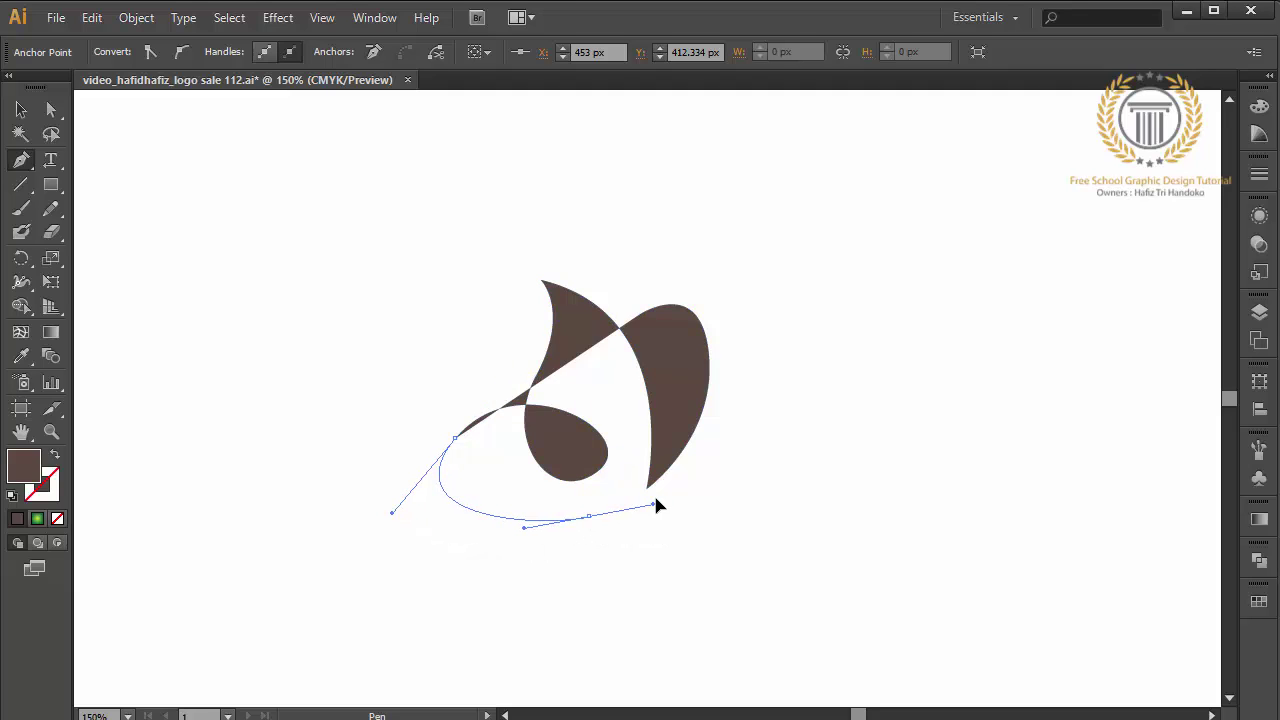
left_click_drag(666, 489, 663, 480)
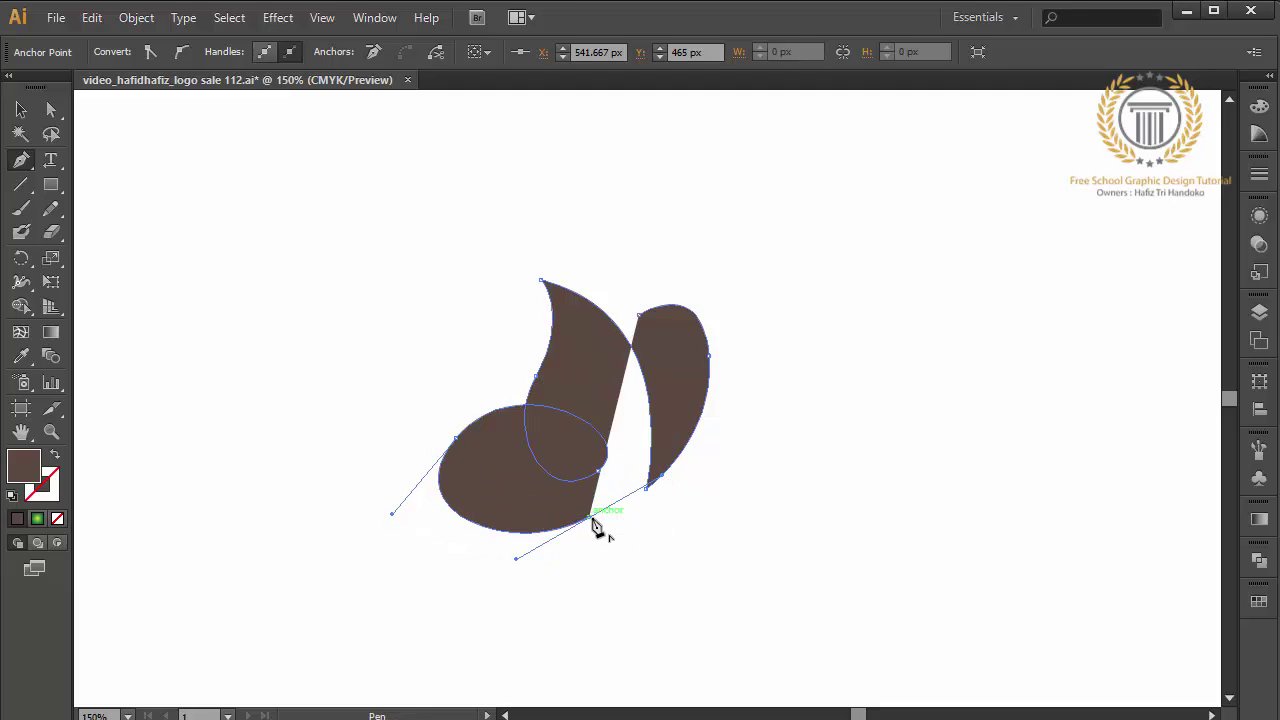
left_click(590, 518)
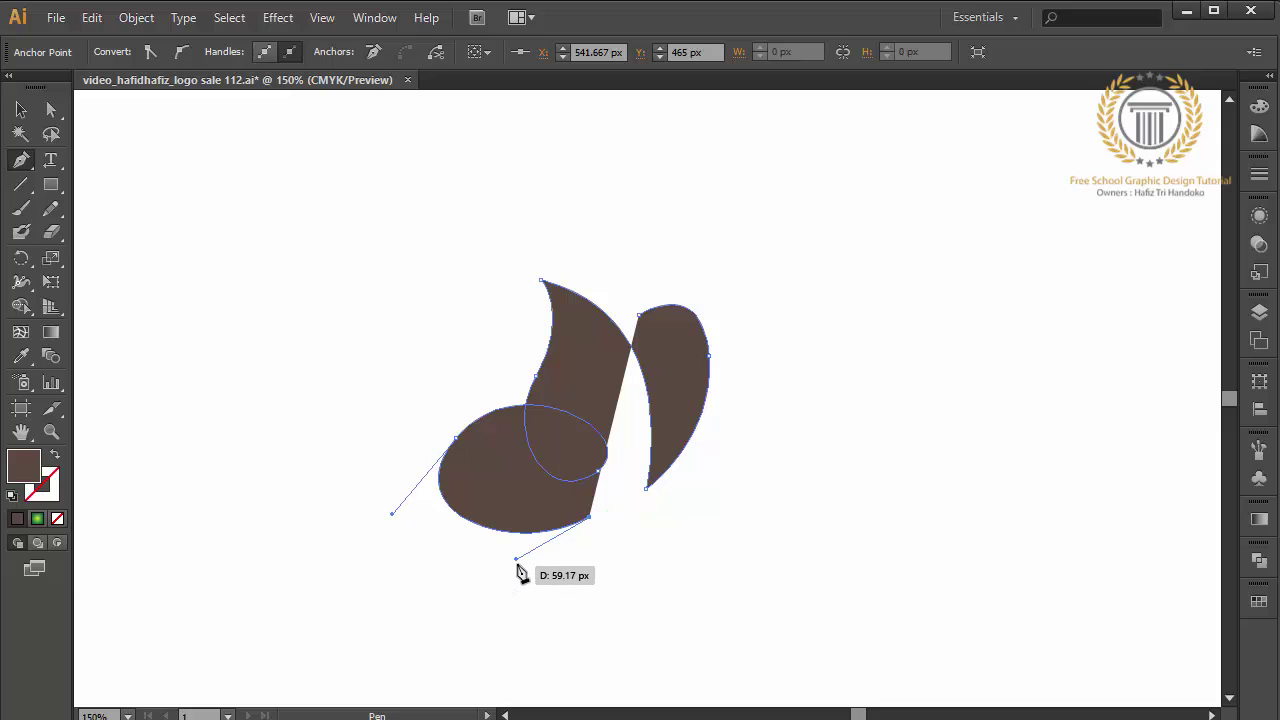
left_click_drag(517, 563, 464, 583)
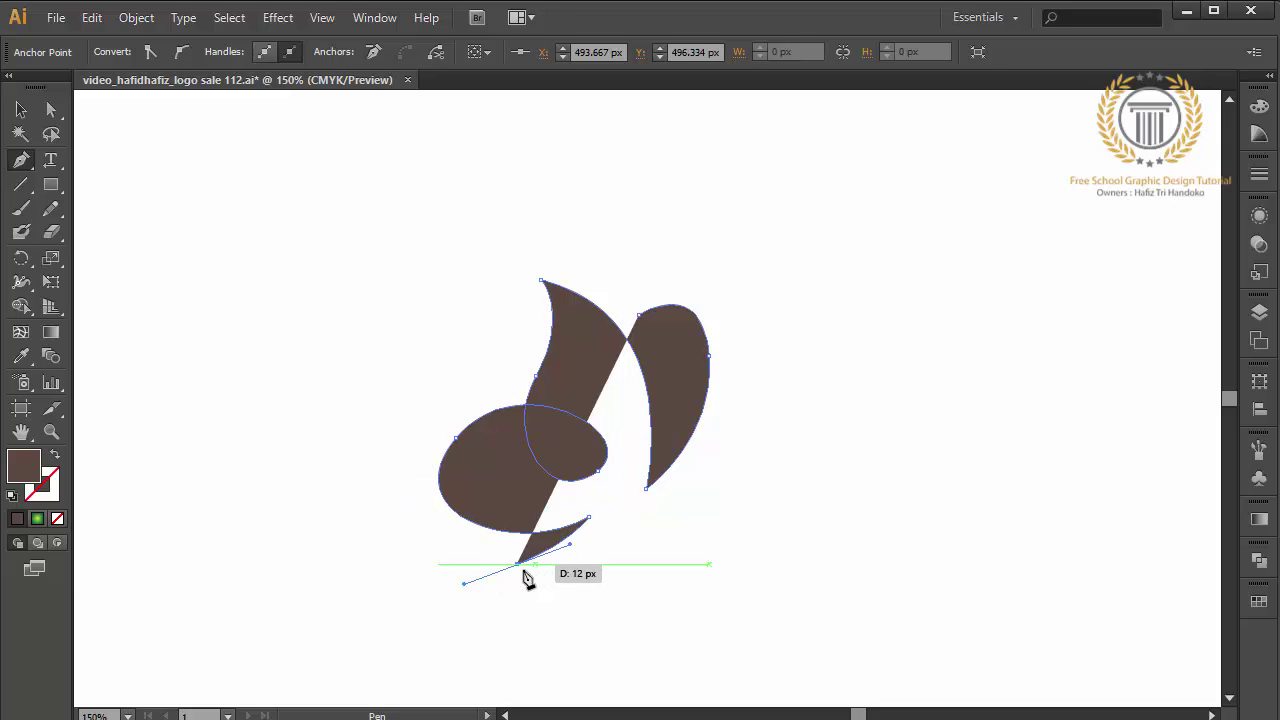
left_click_drag(610, 502, 640, 460)
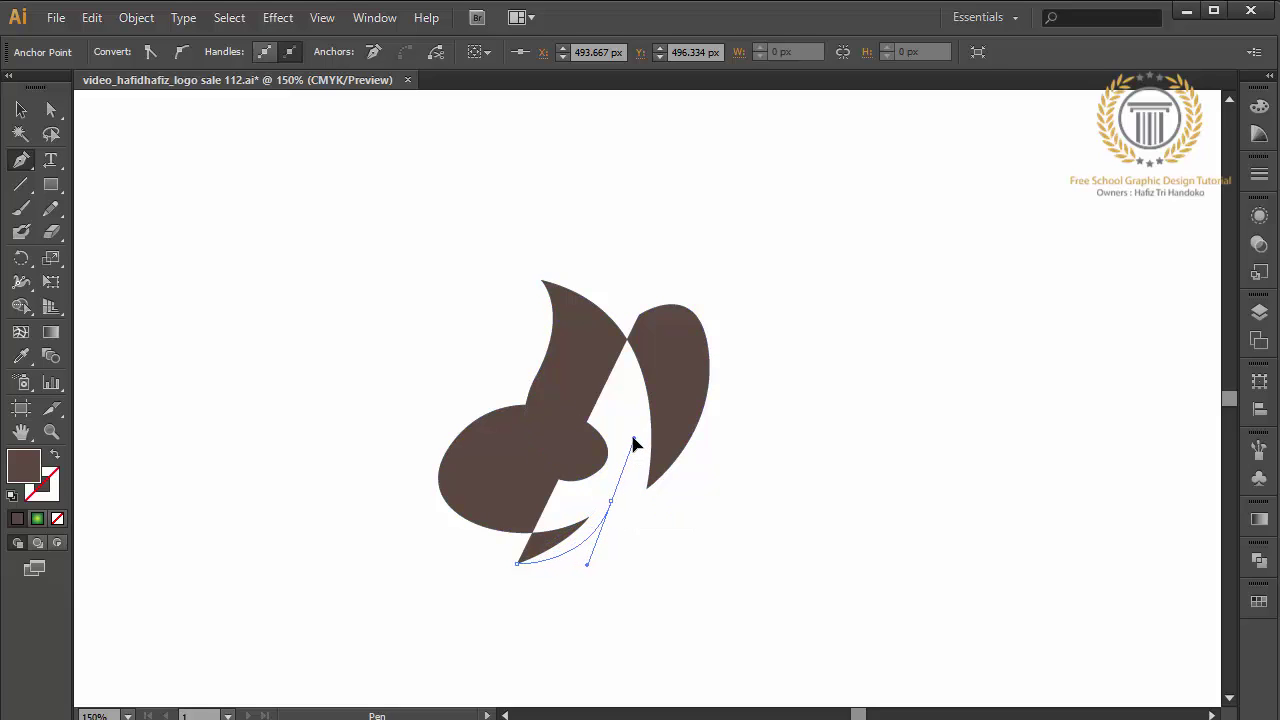
- Curl the brown path into a small inner loop in the upper-left wing
left_click(610, 500)
left_click_drag(463, 497, 422, 457)
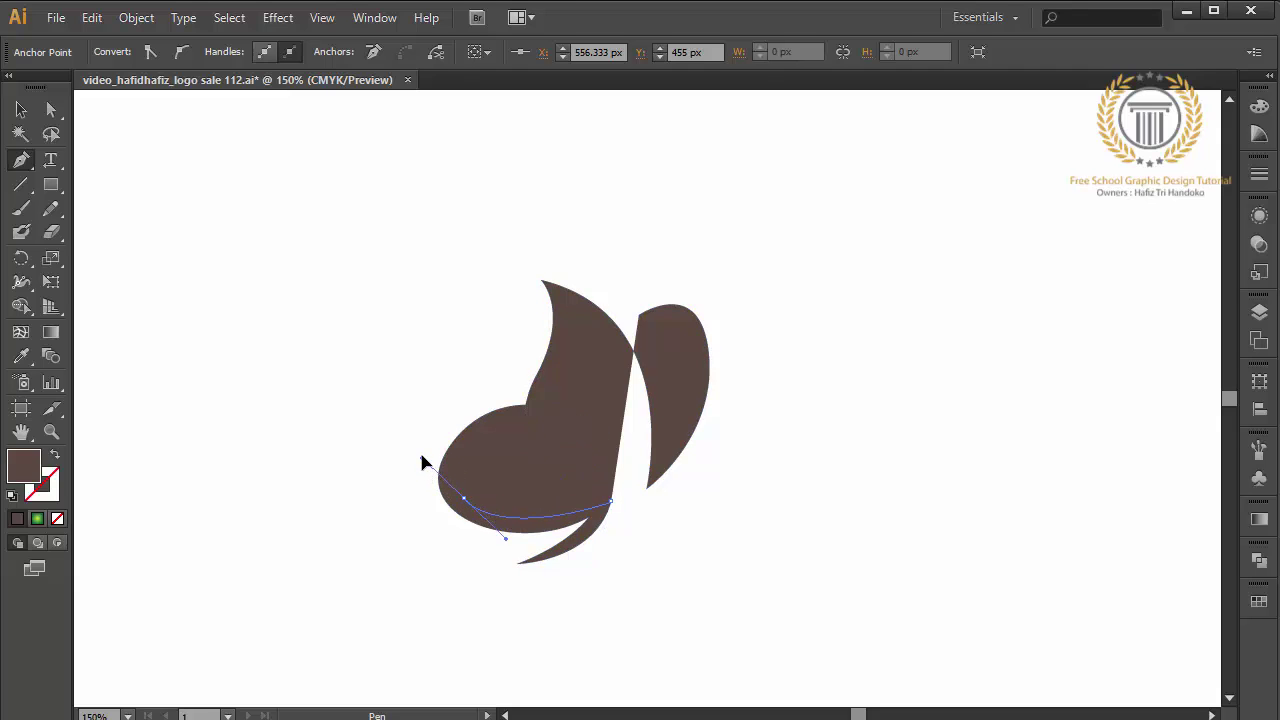
mouse_move(565, 428)
left_mouse_down()
mouse_move(615, 466)
mouse_move(538, 423)
left_mouse_up()
left_click(540, 422)
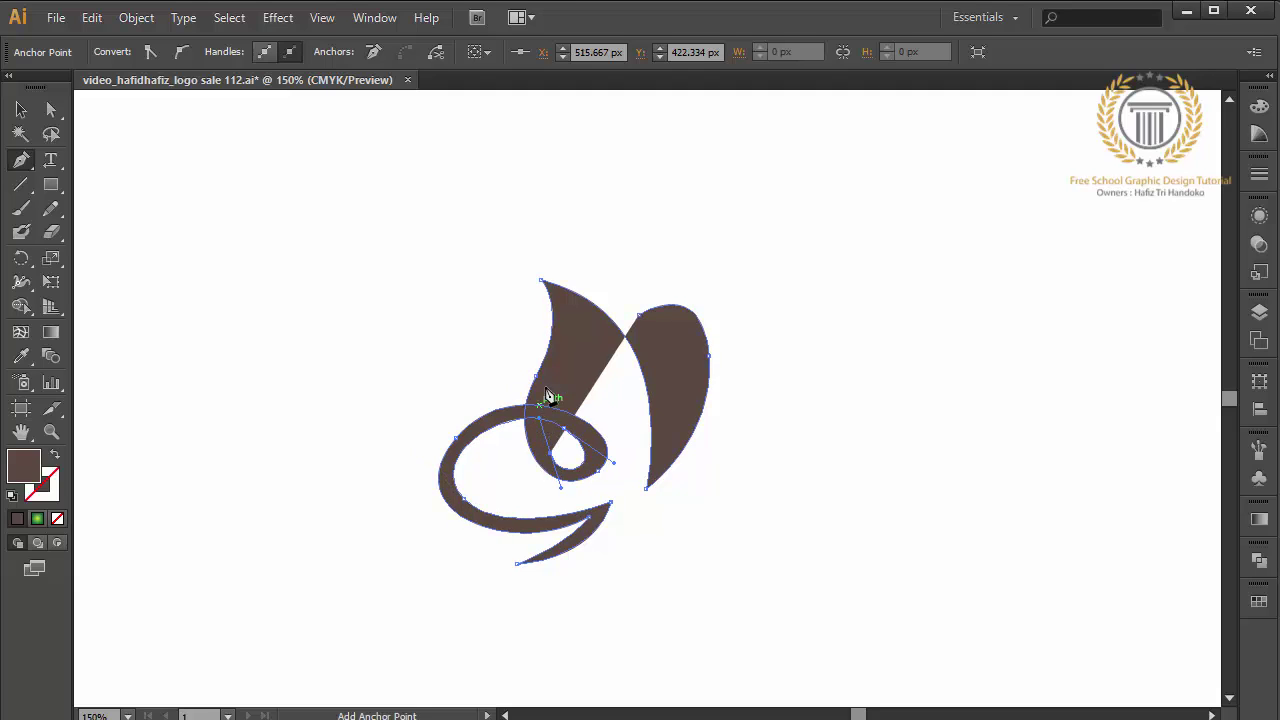
- Trace the slim curved right wing and close the path on its starting anchor
mouse_move(566, 352)
left_mouse_down()
mouse_move(583, 309)
mouse_move(566, 312)
left_mouse_up()
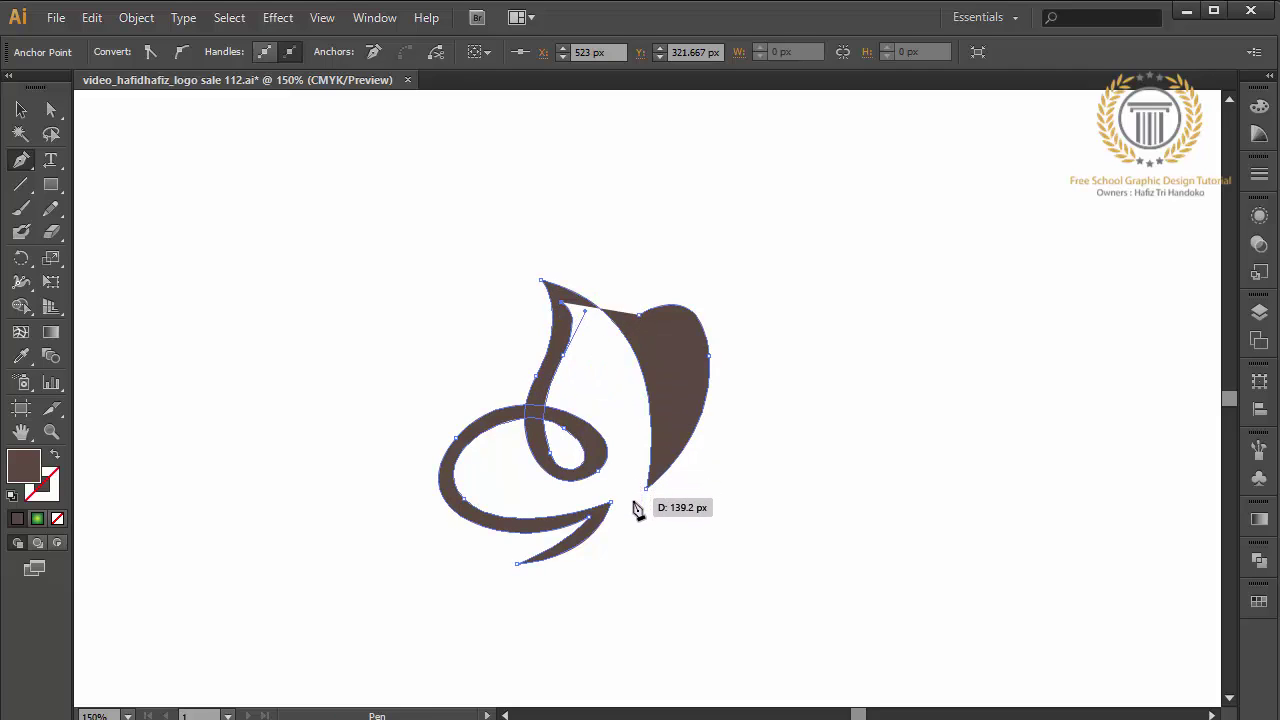
left_click_drag(632, 507, 604, 684)
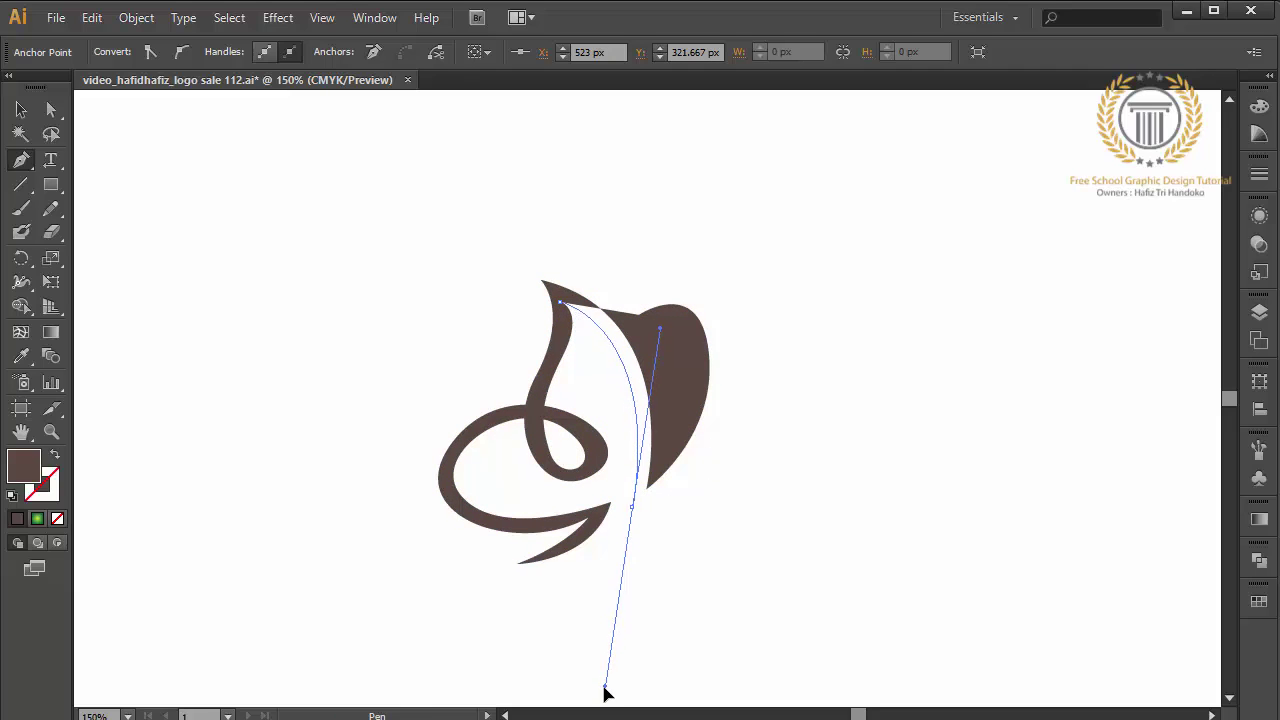
left_click(633, 508)
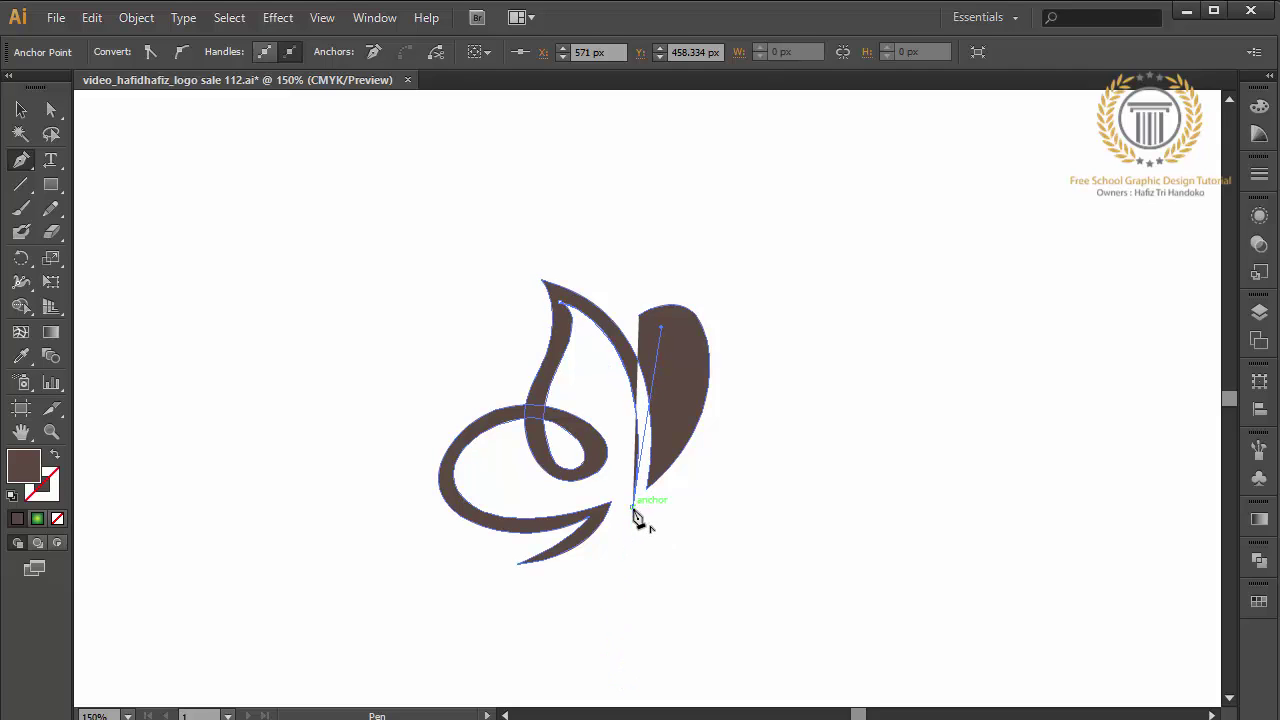
left_click(716, 418)
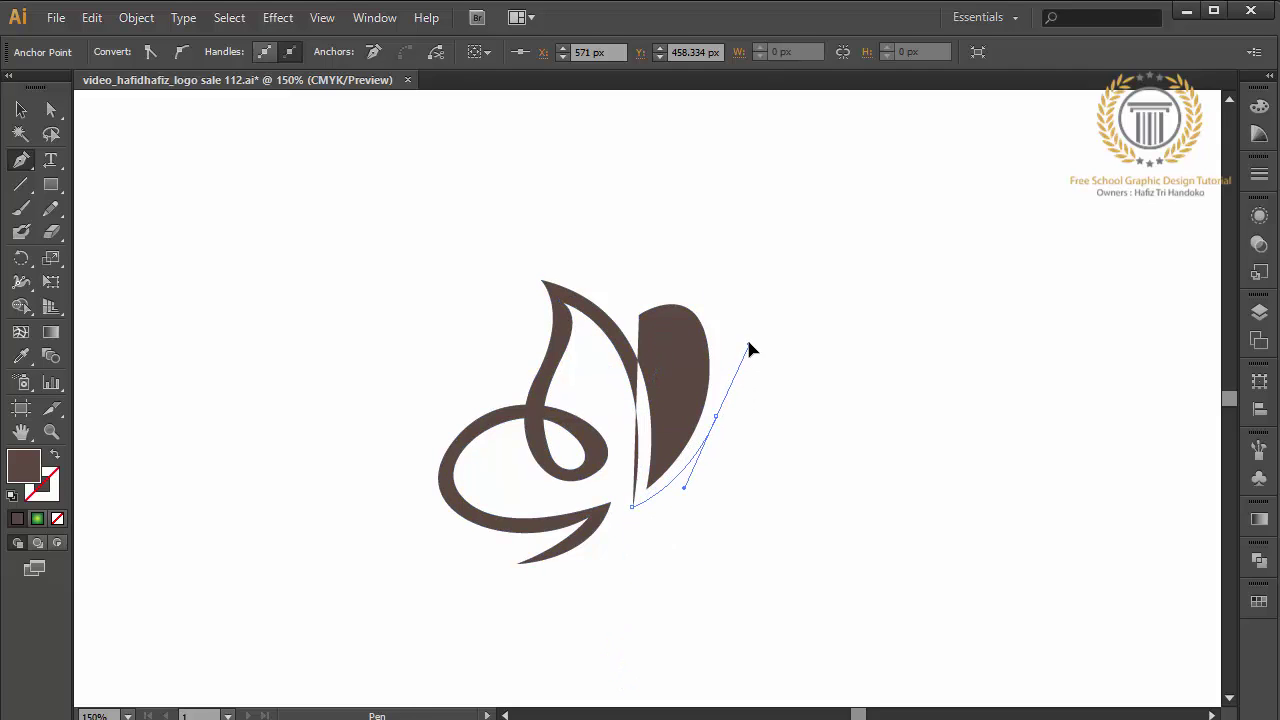
left_click_drag(747, 353, 749, 343)
left_click_drag(639, 316, 574, 390)
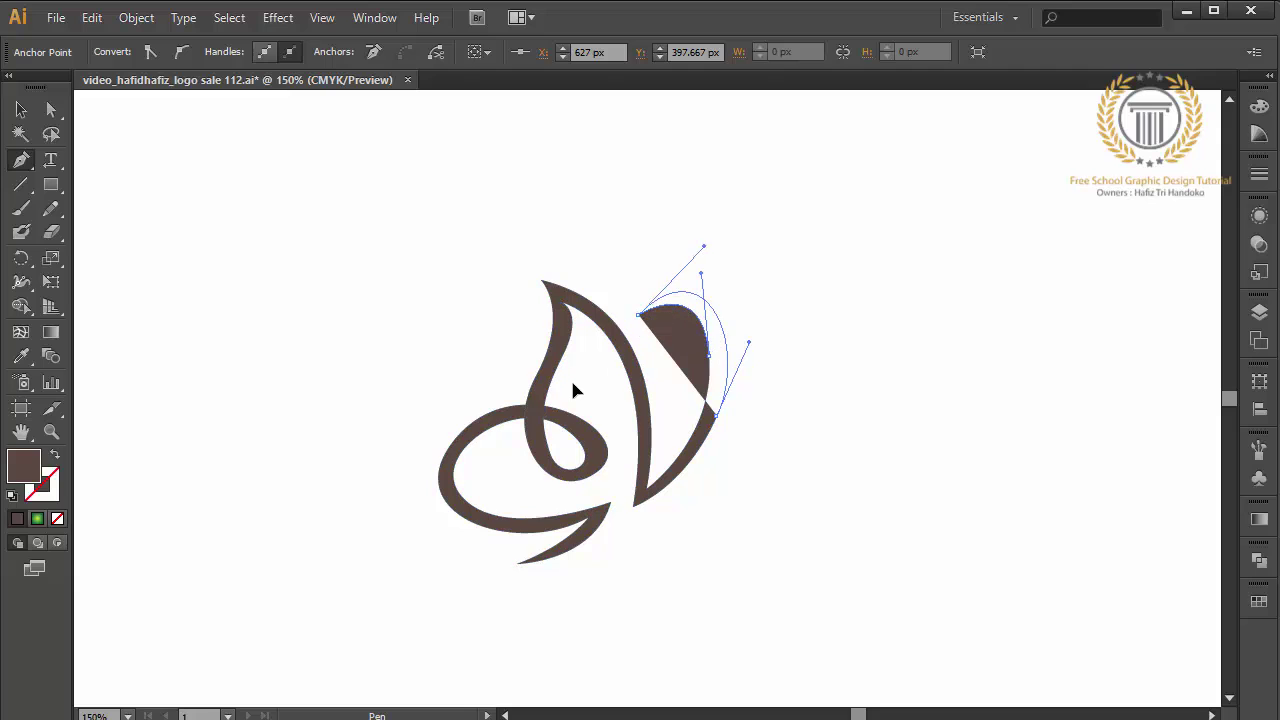
- Smooth the inner loop and lower-left curve by adjusting anchors and handles with Direct Selection
left_click(51, 109)
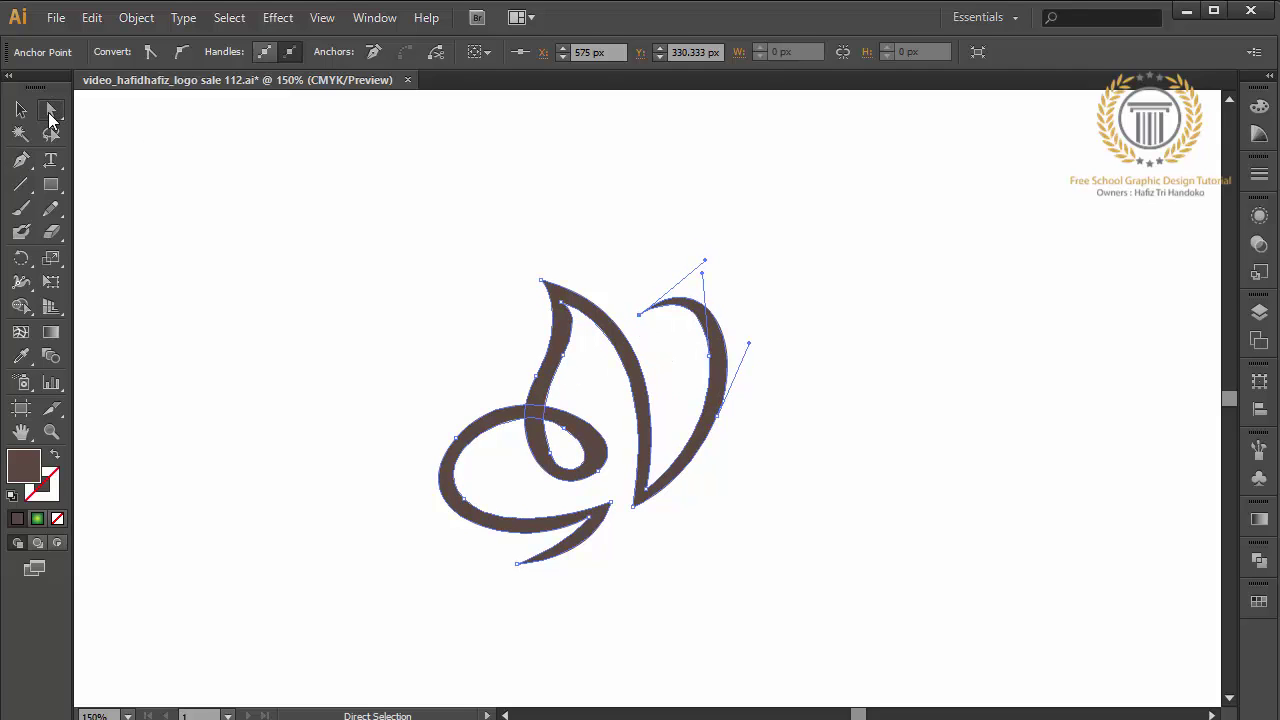
left_click(370, 333)
left_click(543, 424)
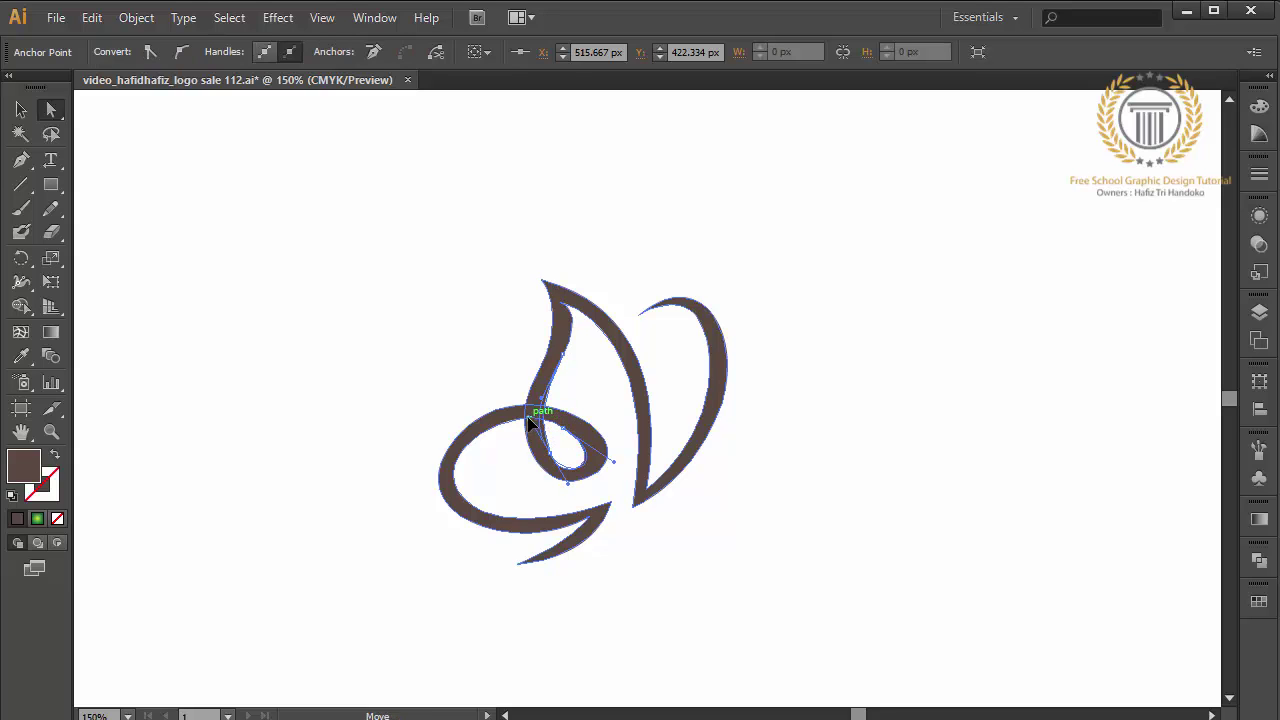
left_click_drag(579, 434, 566, 427)
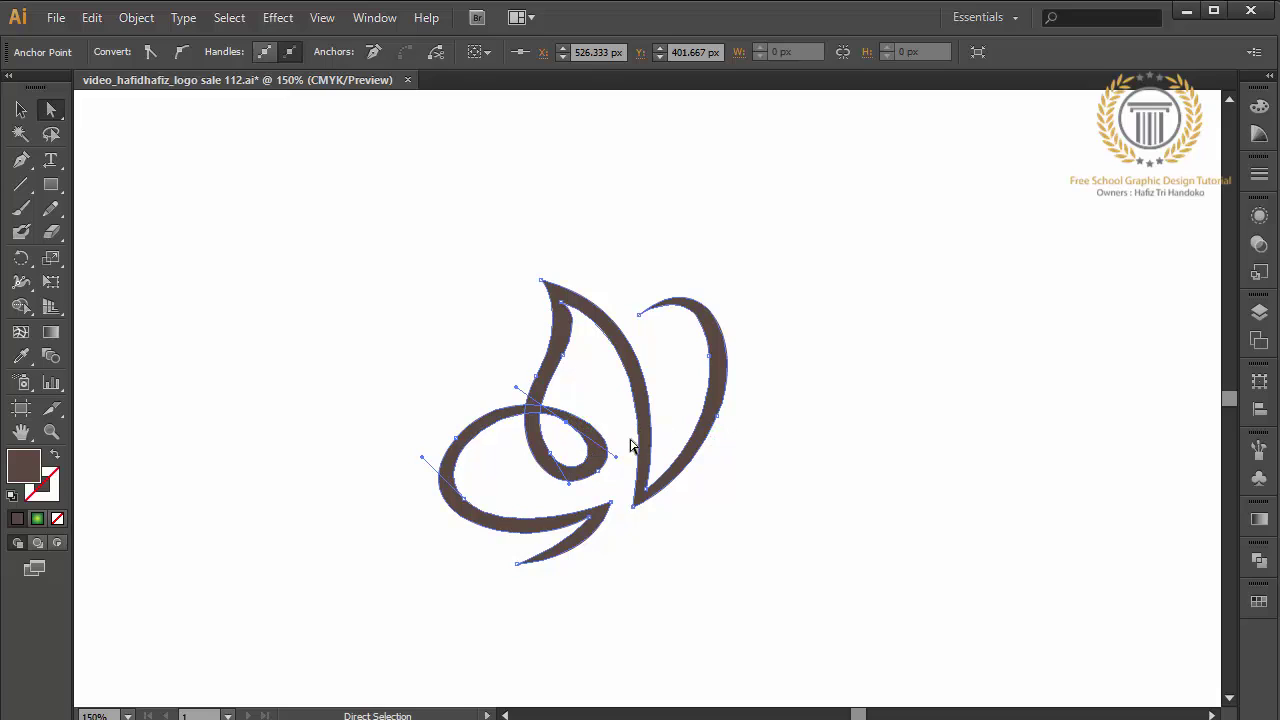
left_click(598, 470)
left_click_drag(520, 368, 512, 356)
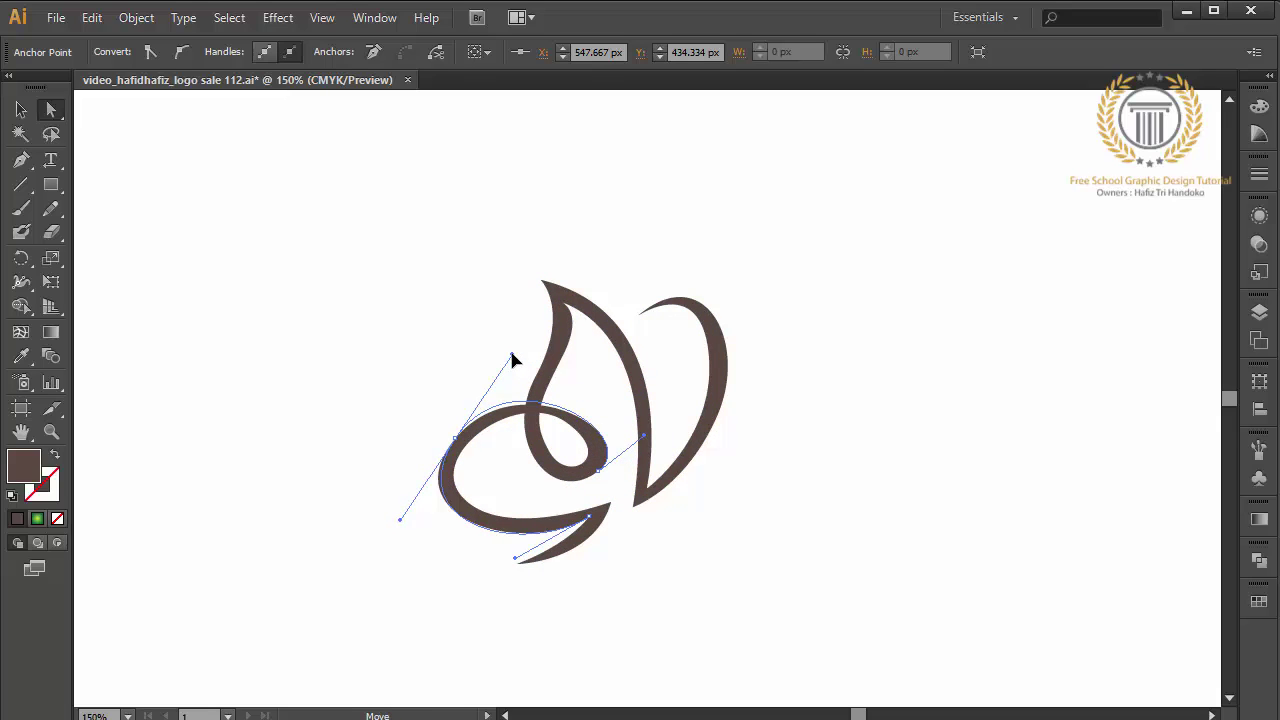
left_click_drag(460, 506, 472, 508)
left_click(376, 526)
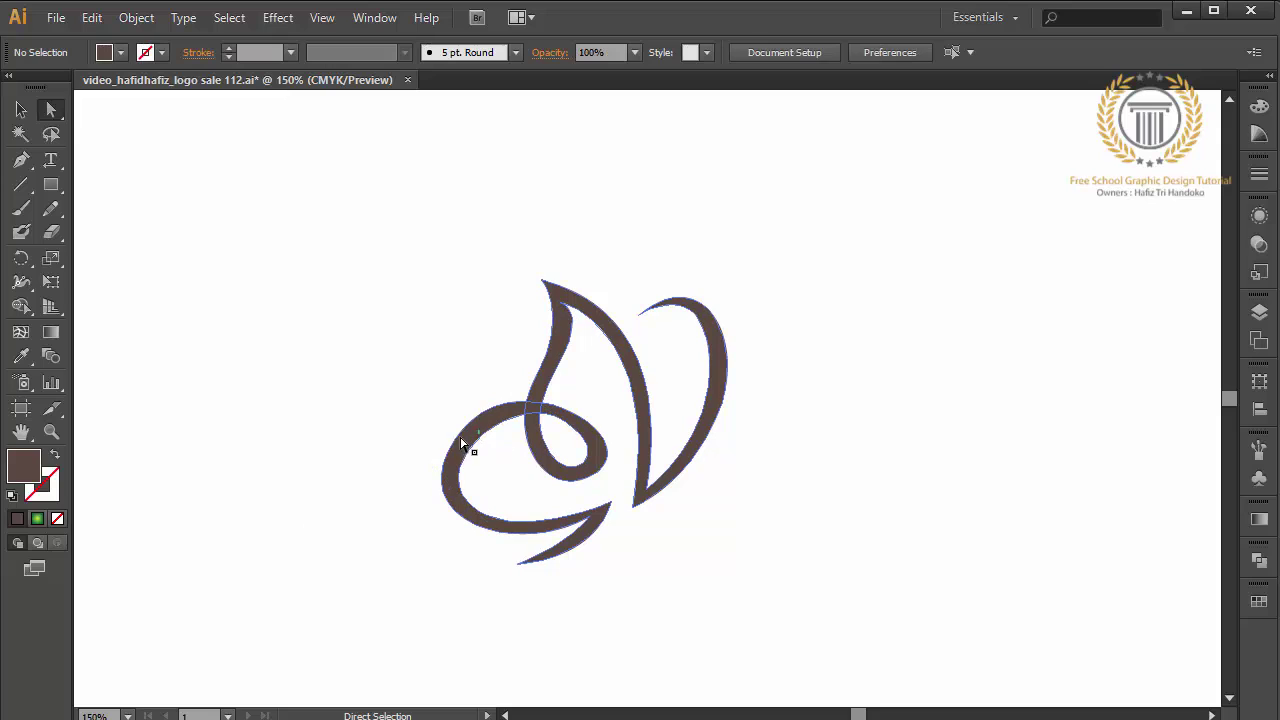
- Refine the left anchor's handle and the upper-left wing's inner curve into a teardrop
left_click(461, 441)
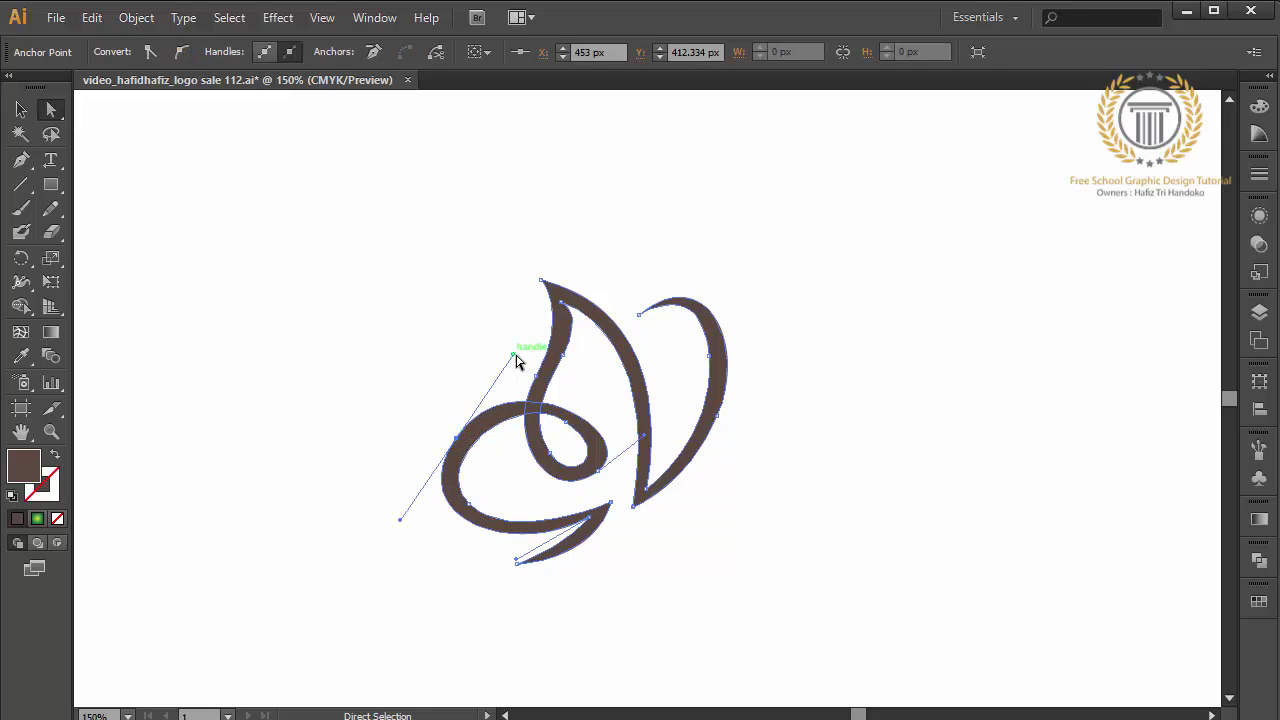
left_click_drag(517, 362, 530, 362)
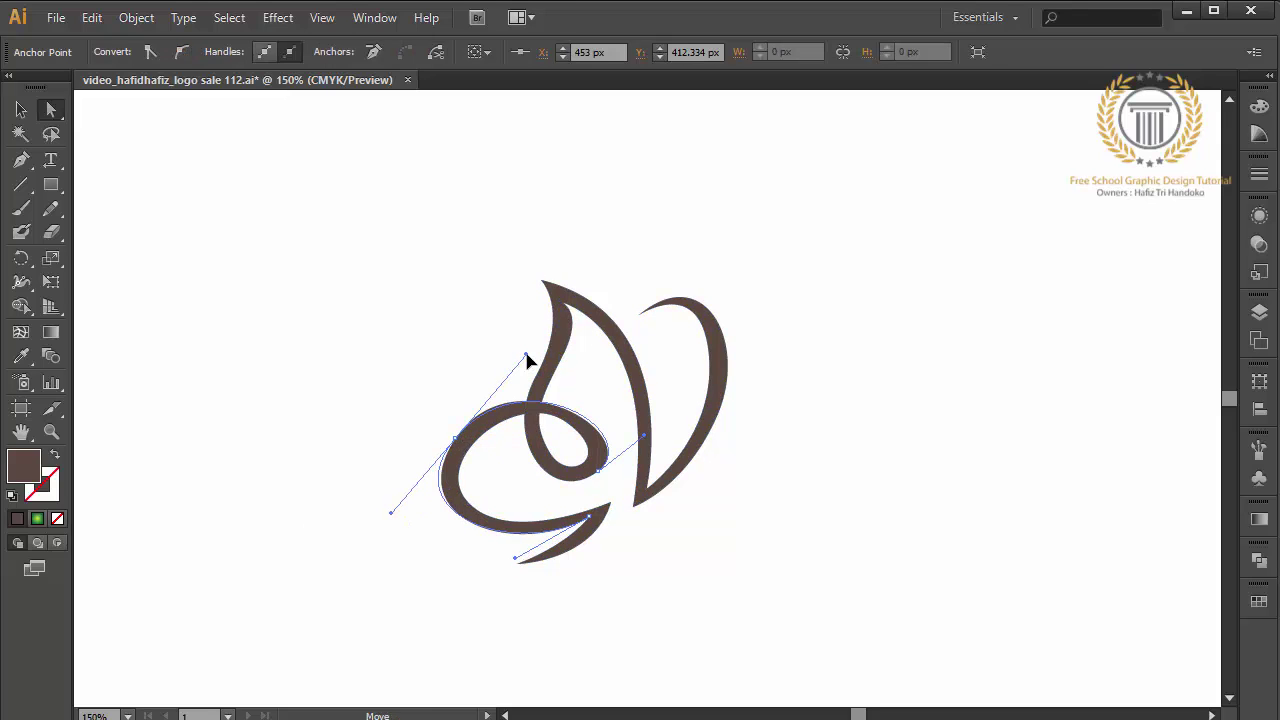
left_click(328, 484)
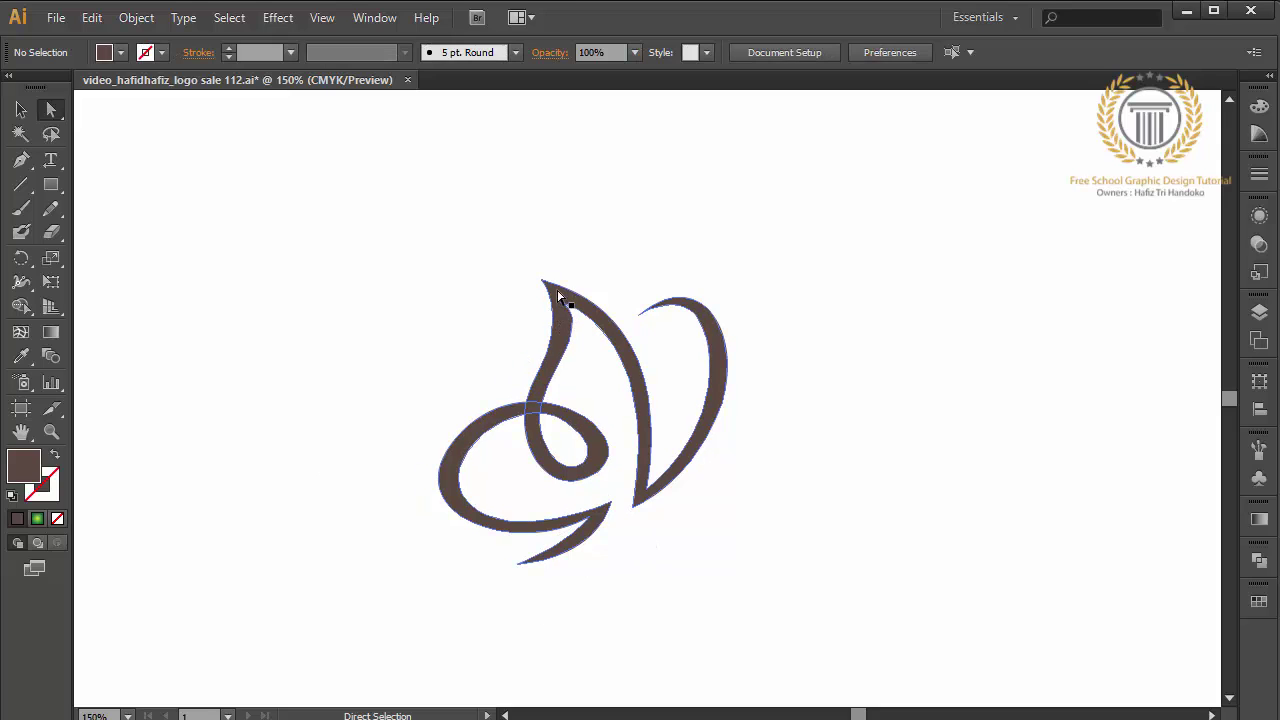
left_click(543, 283)
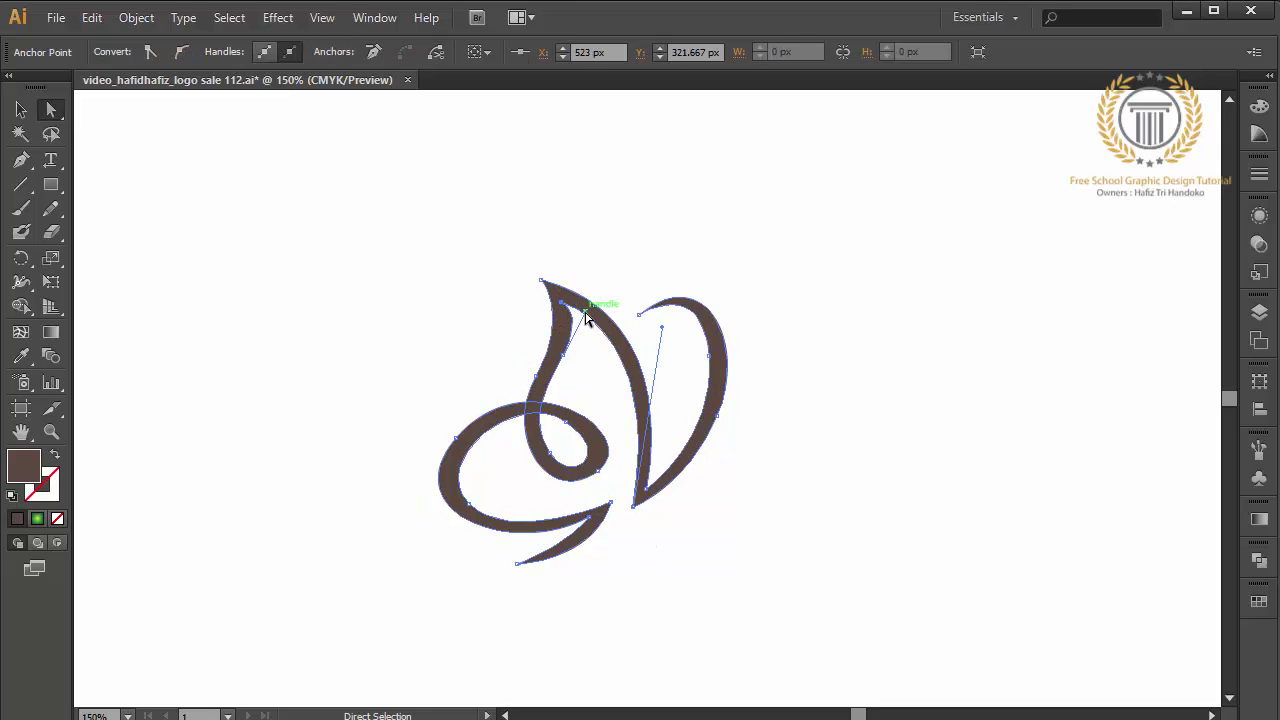
left_click_drag(586, 318, 573, 341)
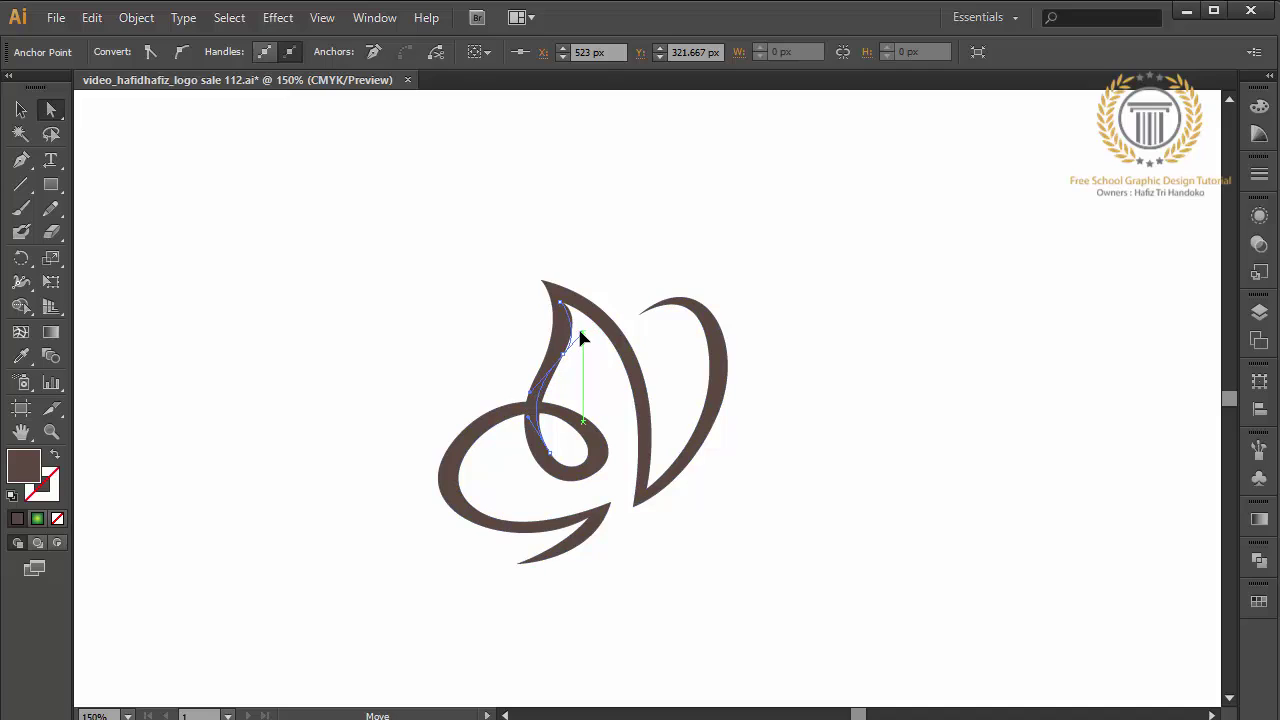
left_click_drag(578, 338, 571, 350)
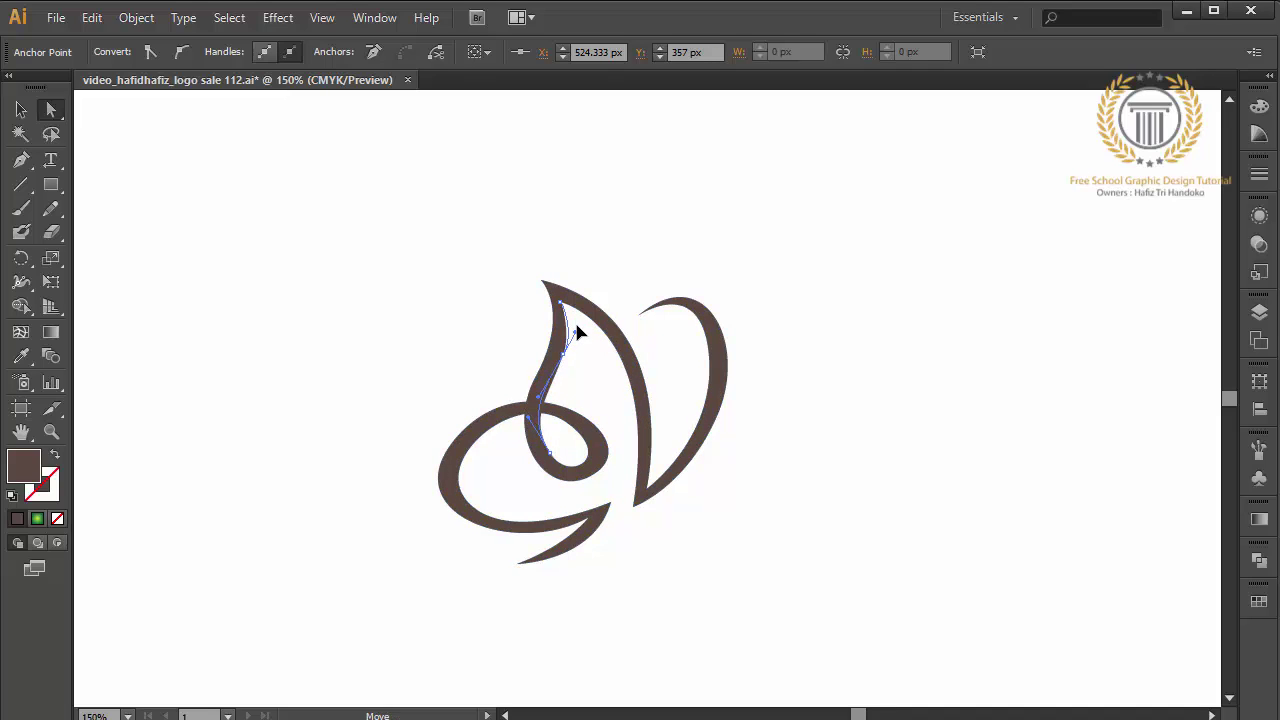
left_click(584, 394)
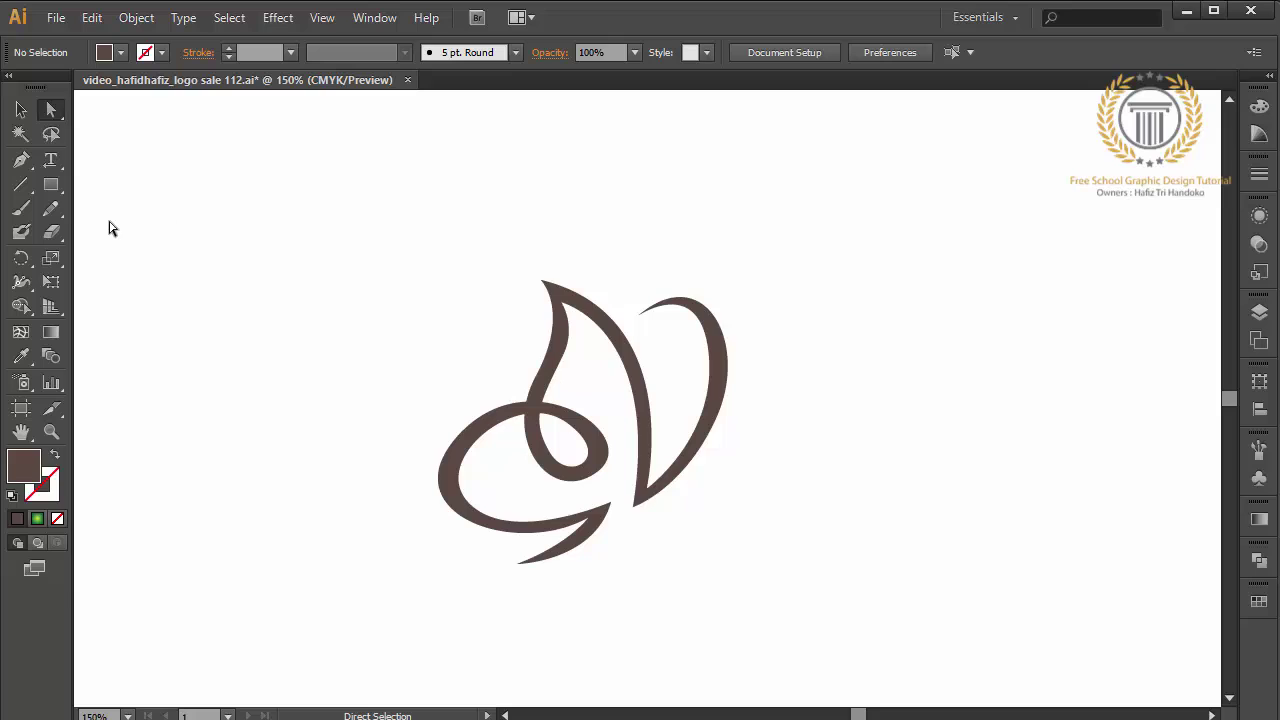
- Draw one larger and two smaller brown circles, cluster them, and select all three
left_click_drag(51, 185, 128, 232)
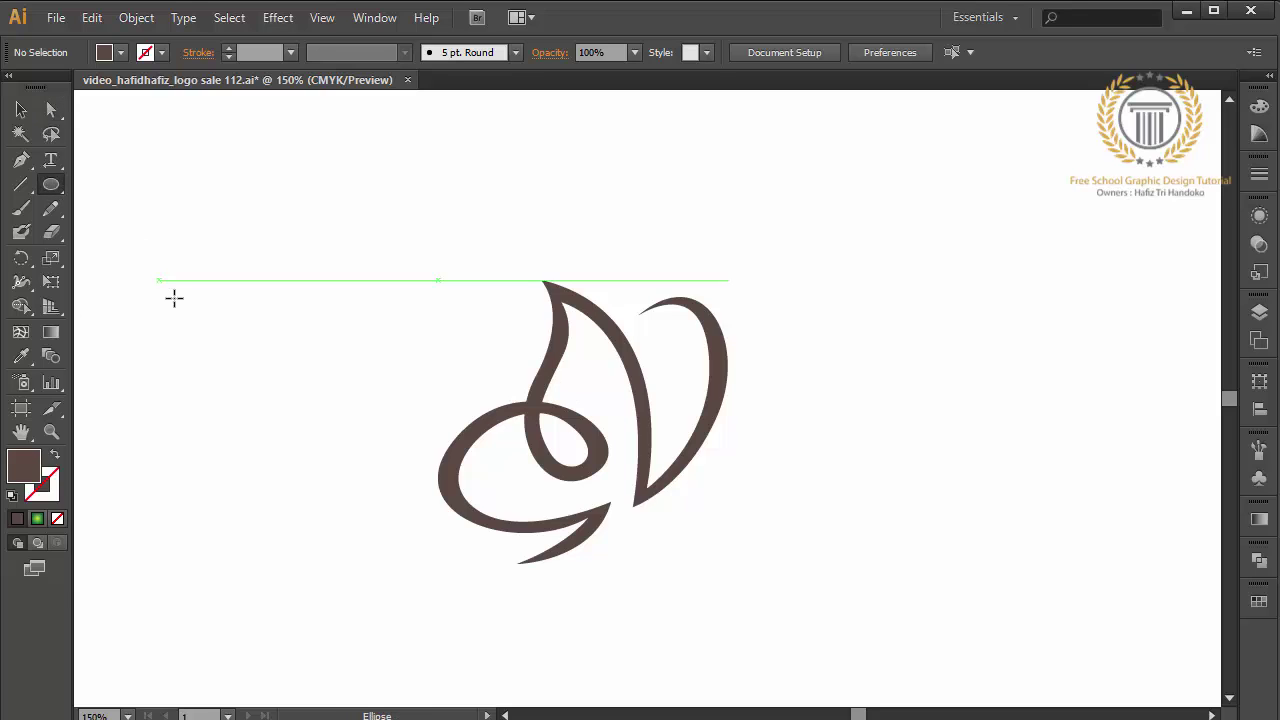
left_click_drag(174, 297, 243, 357)
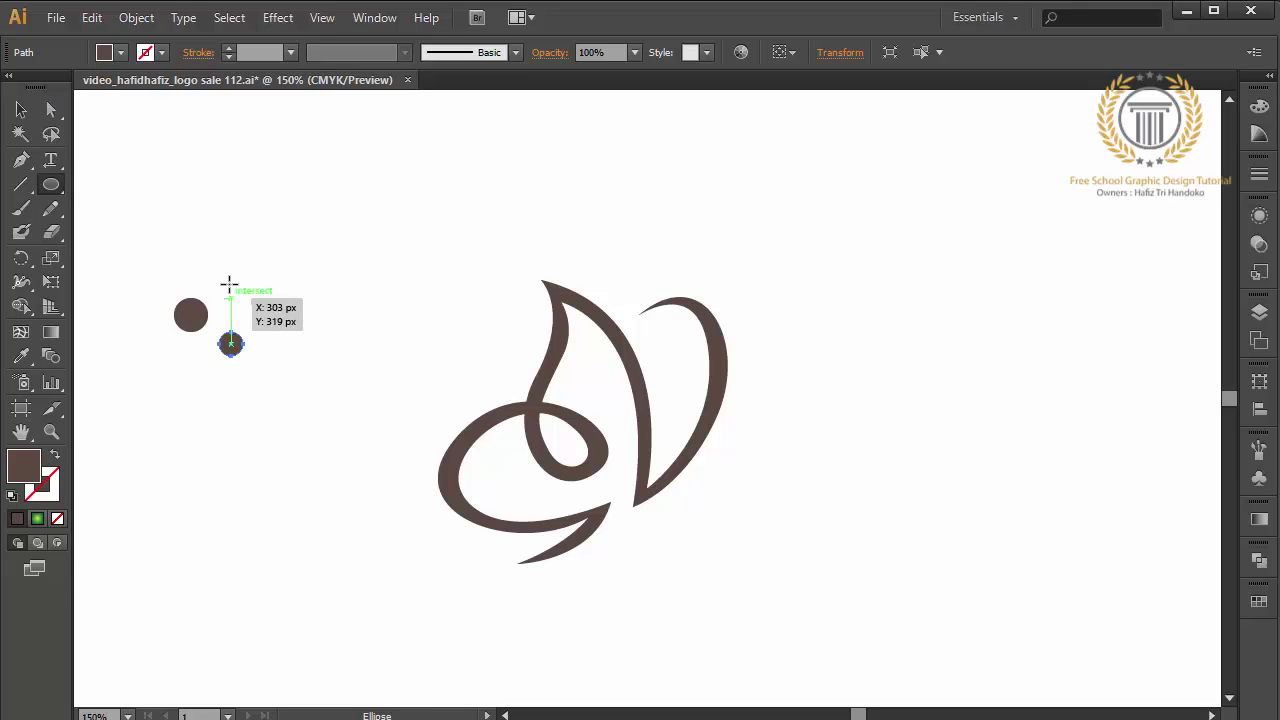
left_click_drag(226, 281, 246, 302)
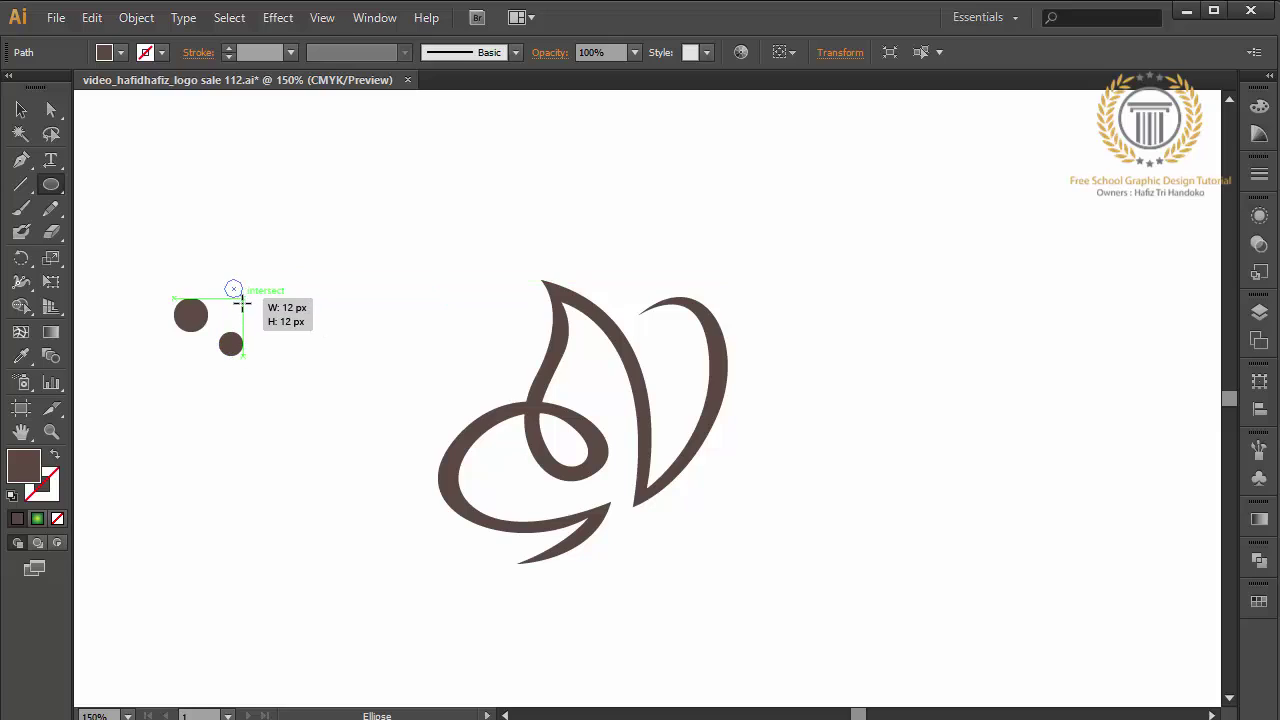
left_click(24, 112)
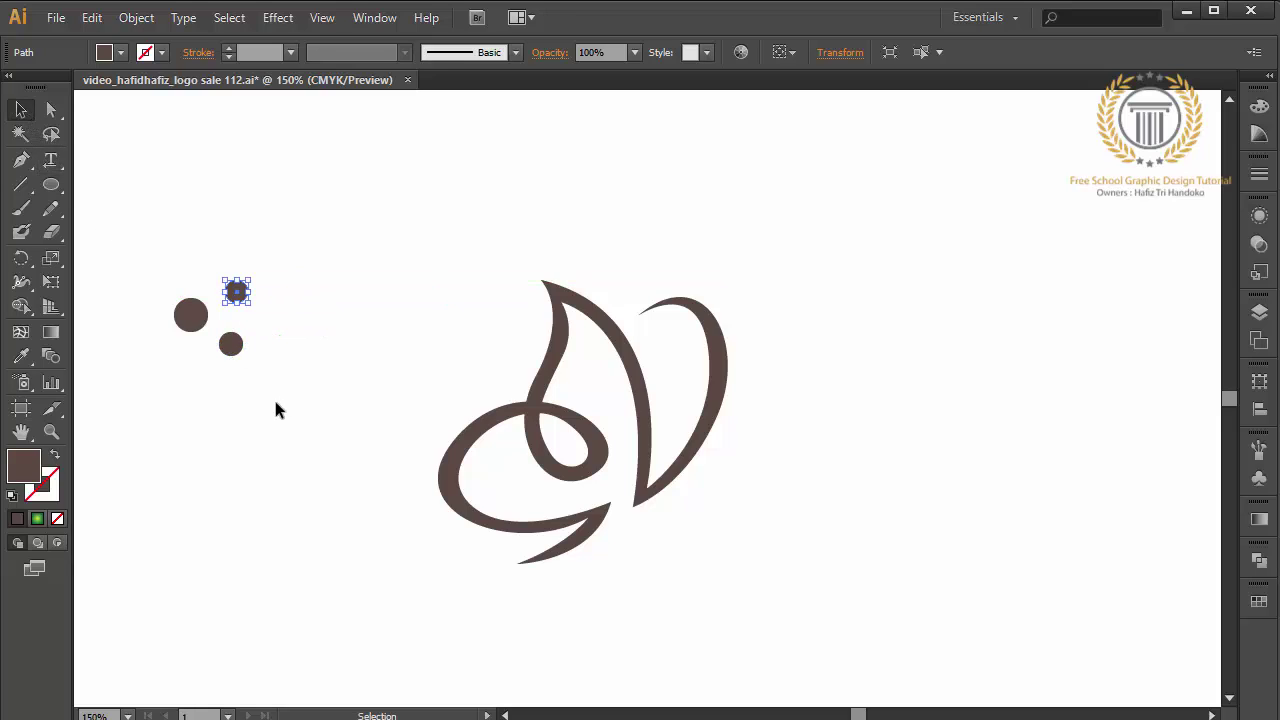
left_click_drag(231, 345, 242, 299)
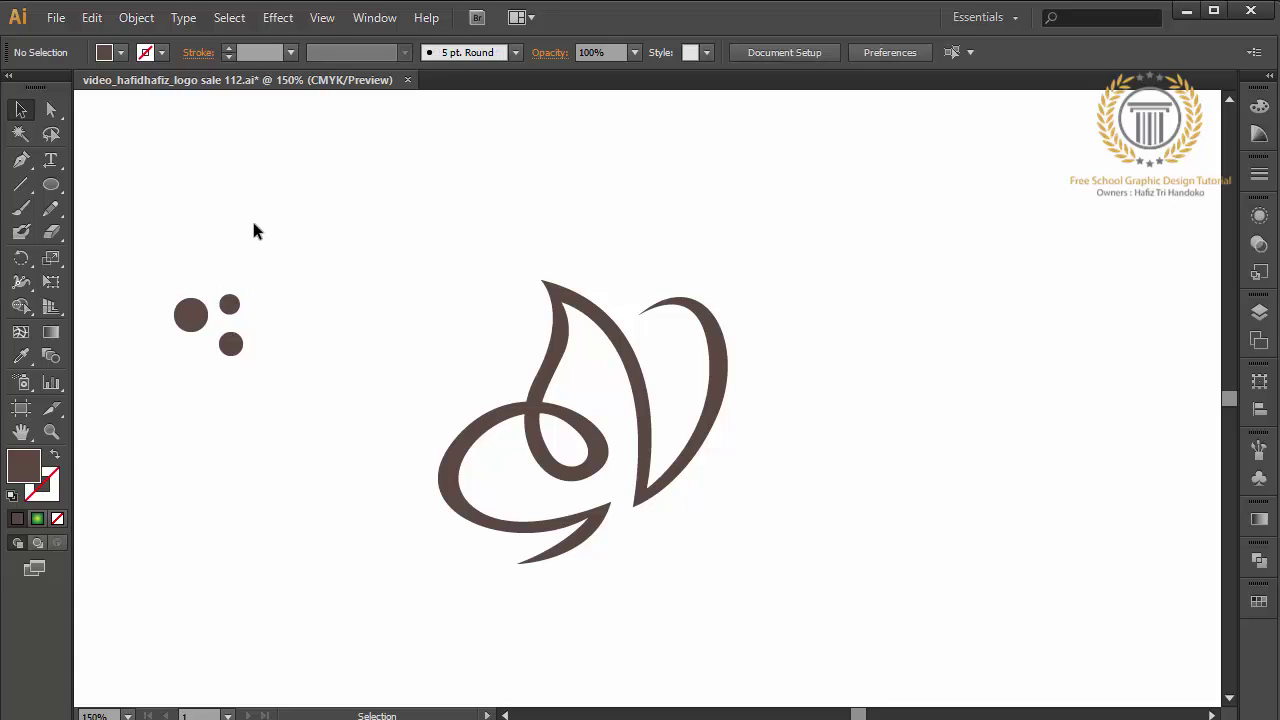
mouse_move(254, 229)
left_mouse_down()
mouse_move(200, 337)
mouse_move(607, 383)
mouse_move(577, 387)
left_mouse_up()
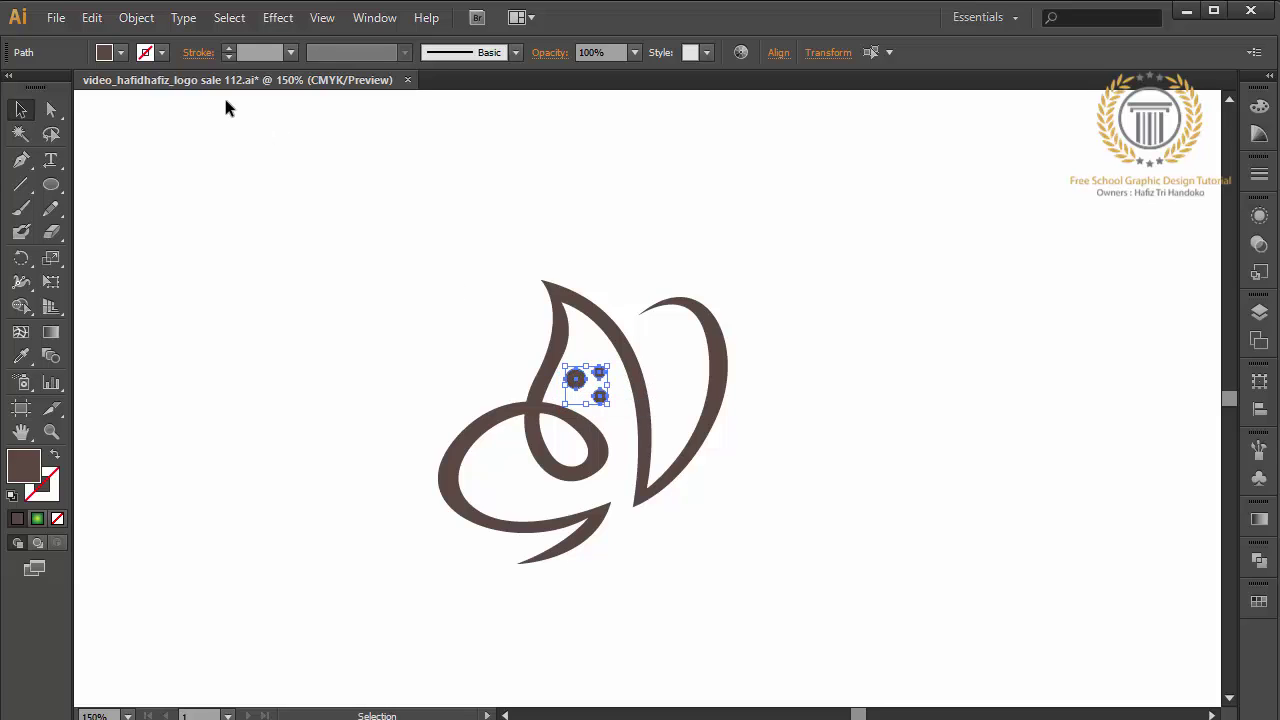
- Copy and Paste in Front the dot cluster, moving the copy into the lower-left wing loop
left_click(136, 17)
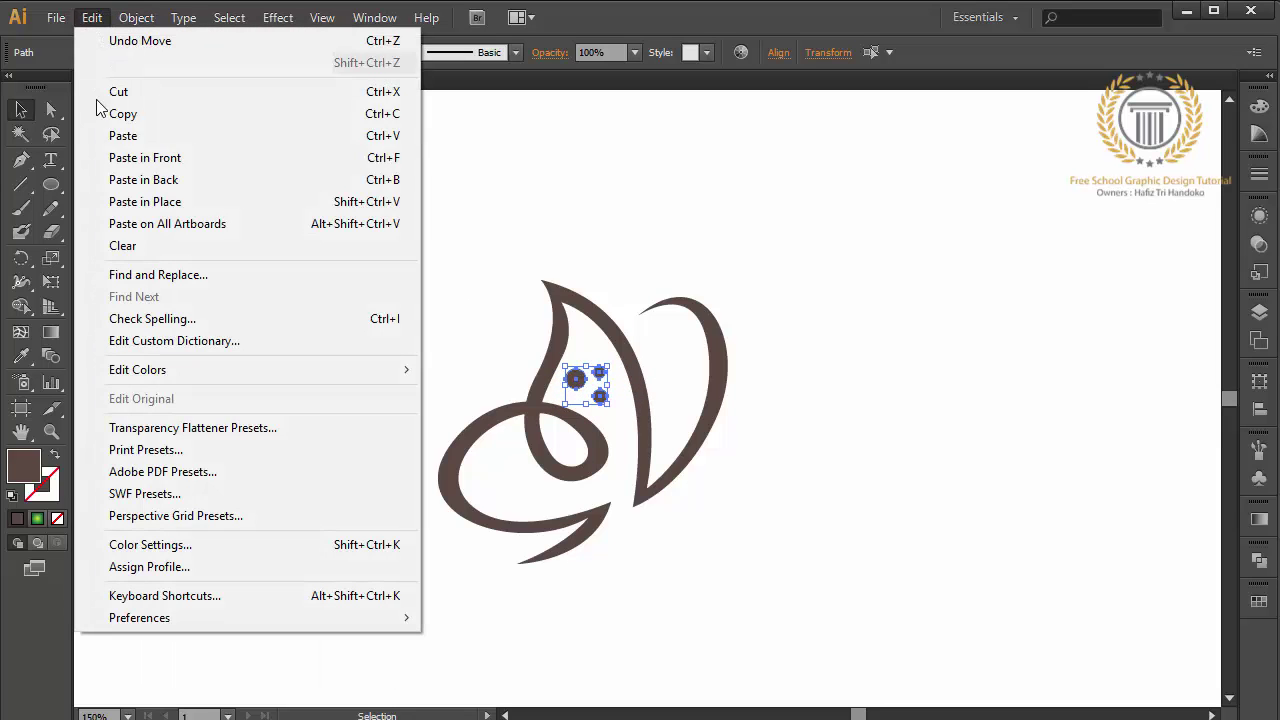
left_click(115, 113)
left_click(91, 17)
left_click(145, 157)
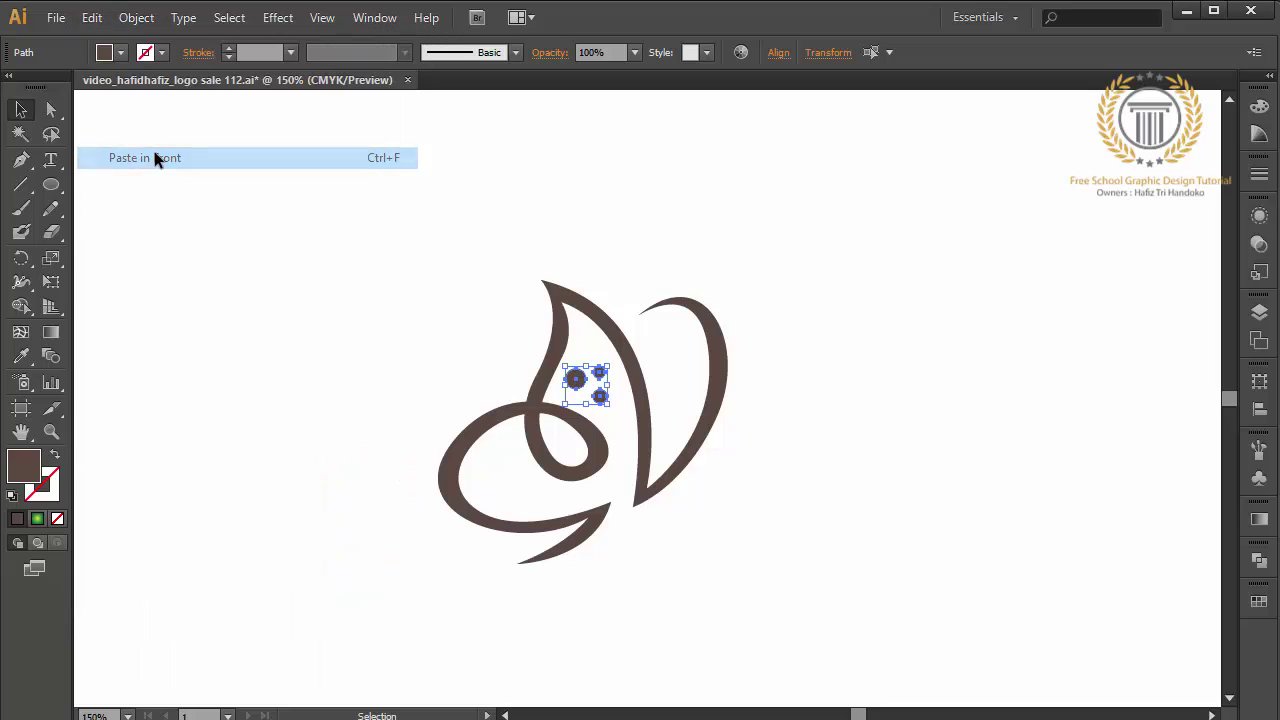
left_click_drag(576, 380, 488, 479)
left_click(365, 453)
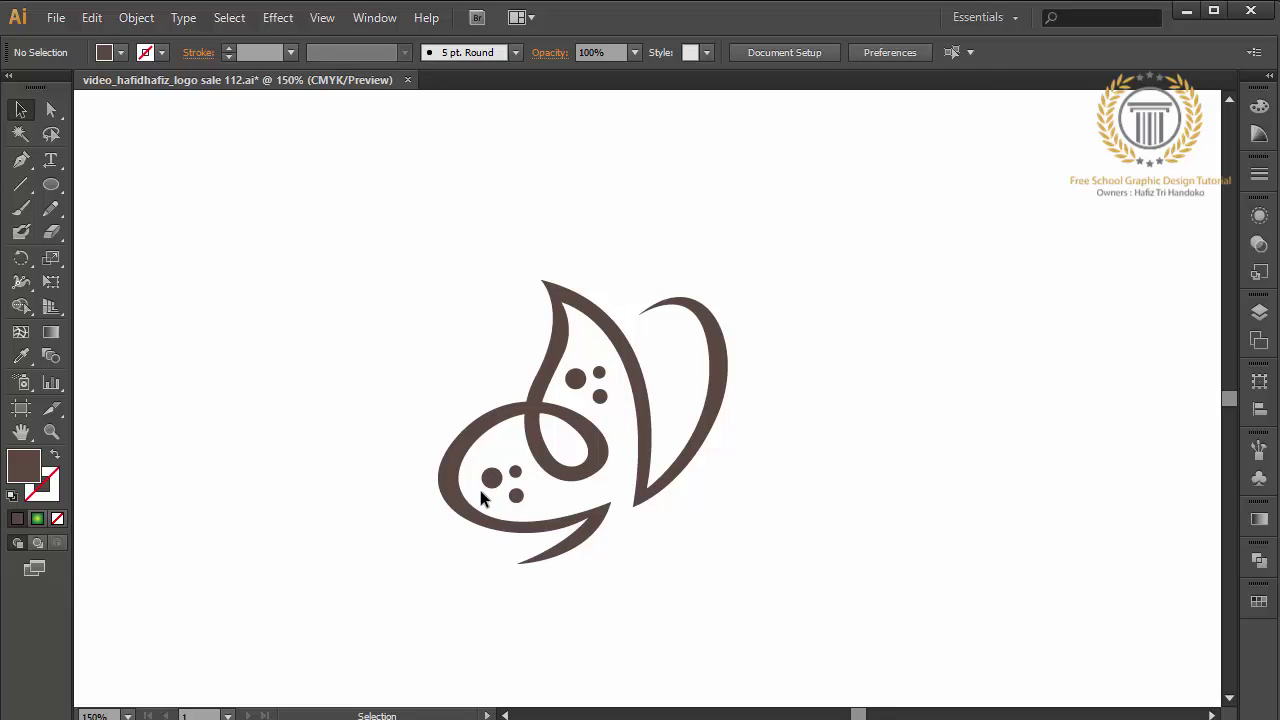
- Draw a closed brown teardrop tail curving from the butterfly's bottom out to the right
left_click(21, 160)
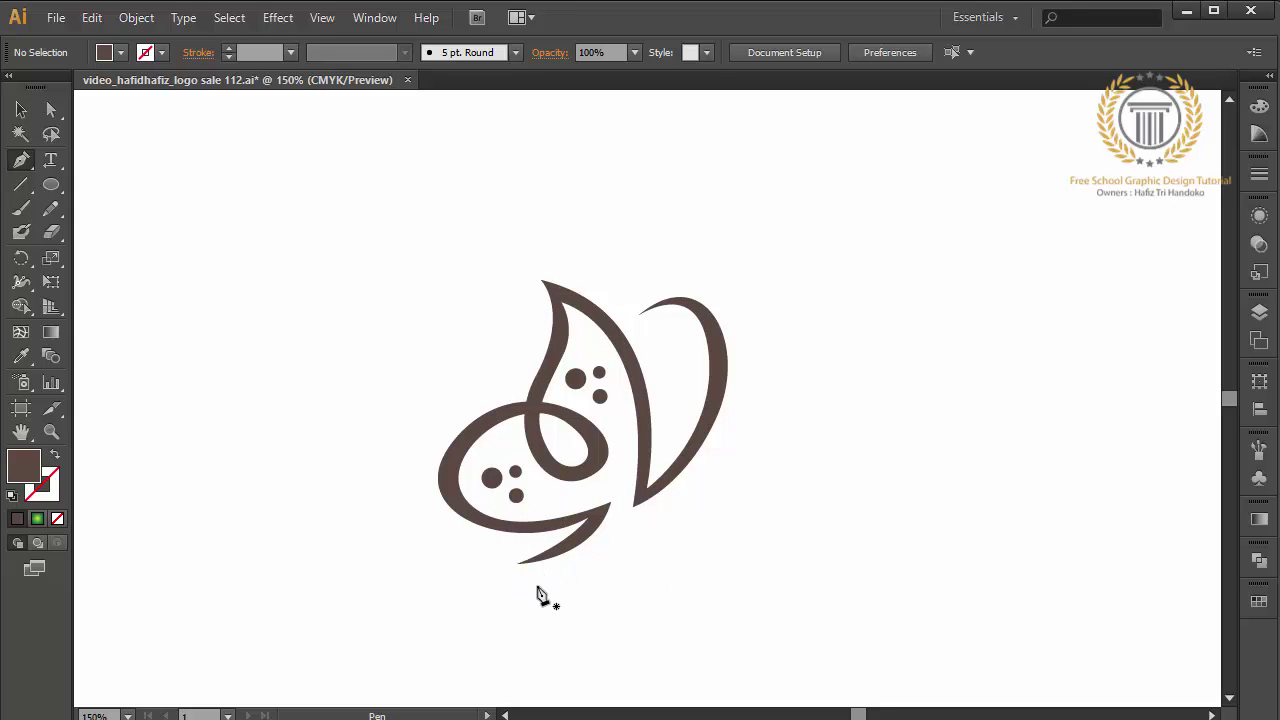
left_click(491, 596)
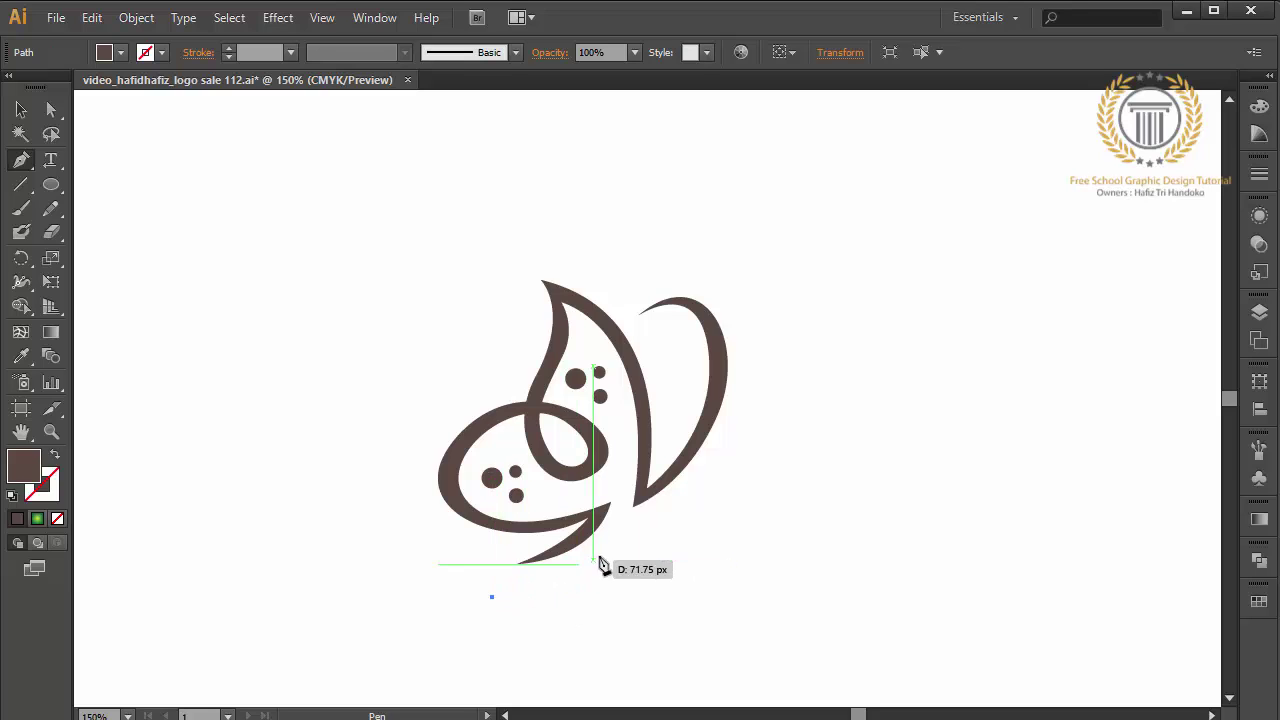
left_click(620, 540)
left_click_drag(620, 540, 680, 484)
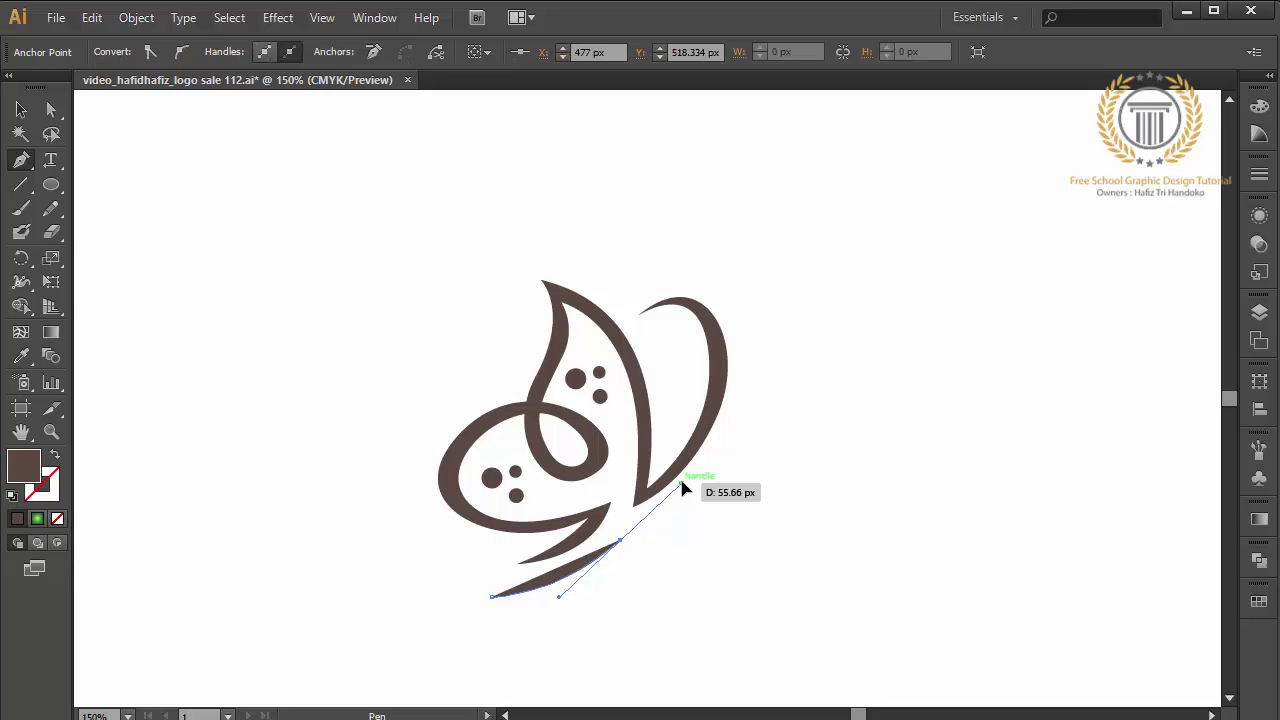
left_click_drag(760, 467, 790, 477)
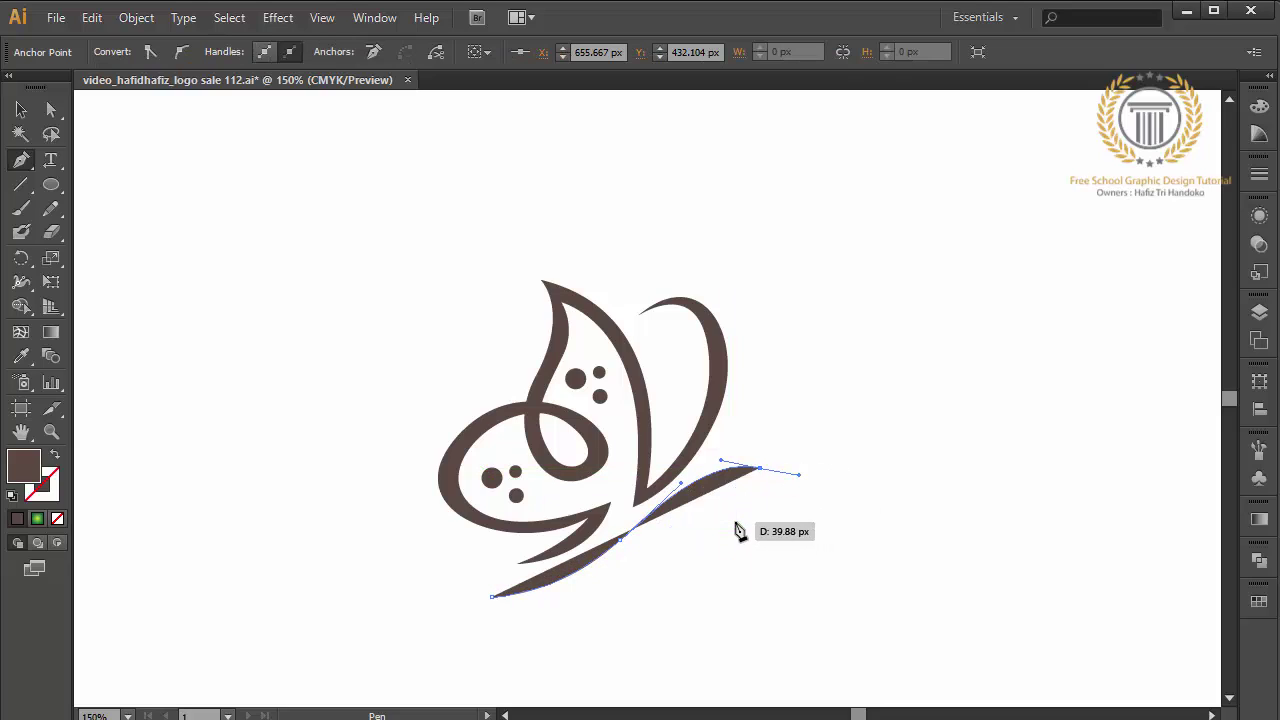
left_click_drag(734, 521, 672, 527)
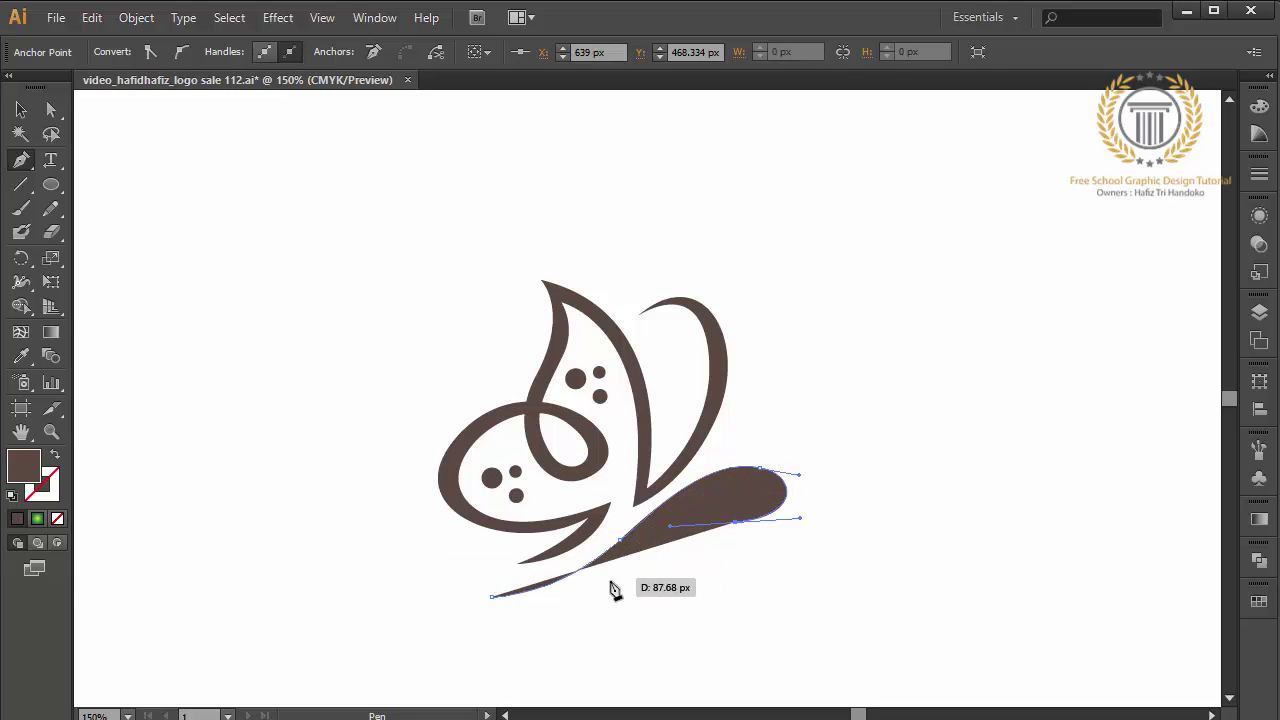
mouse_move(492, 598)
left_mouse_down()
mouse_move(396, 604)
mouse_move(368, 588)
left_mouse_up()
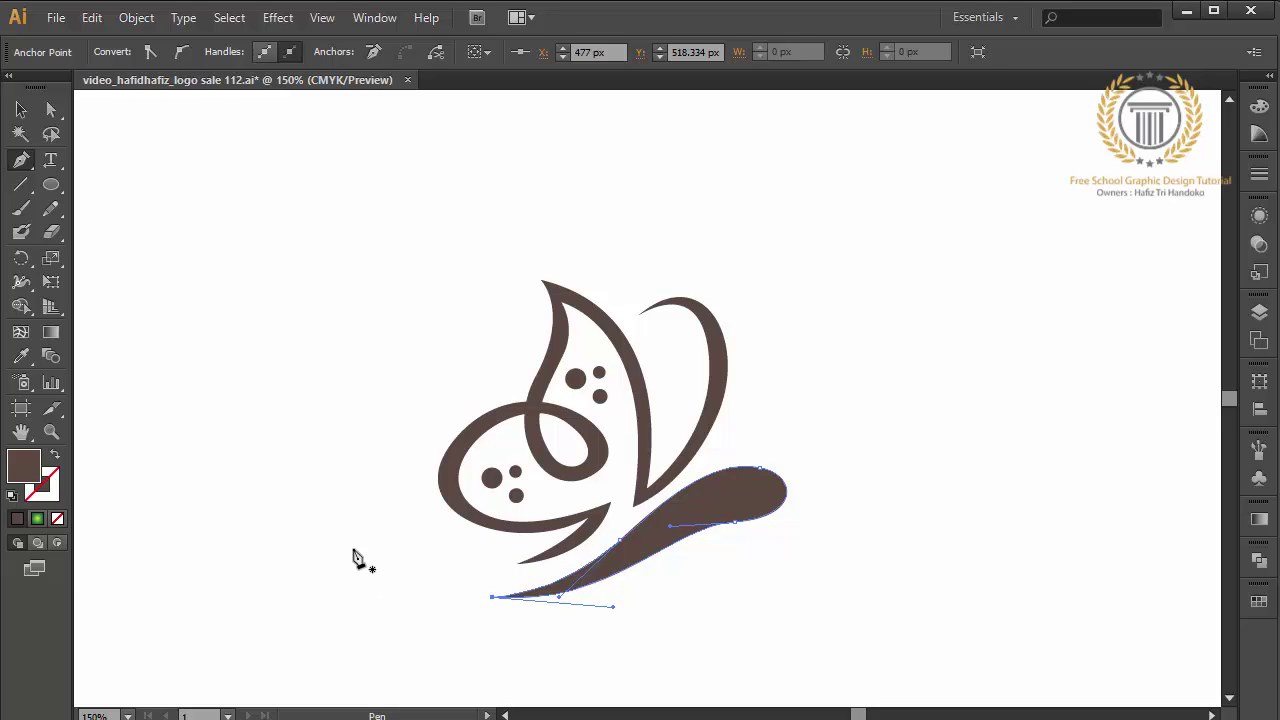
- Shrink the new lower wing proportionally and move it closer to the body
key("v")
left_click(347, 380)
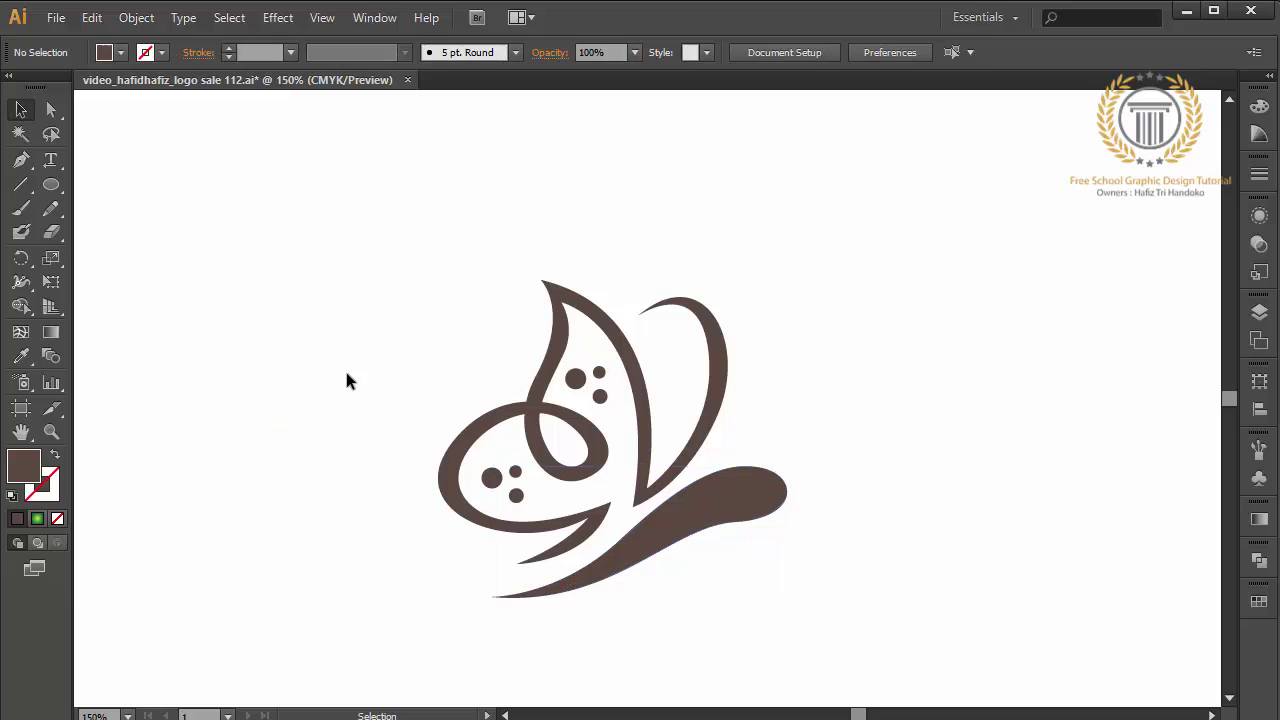
left_click(728, 528)
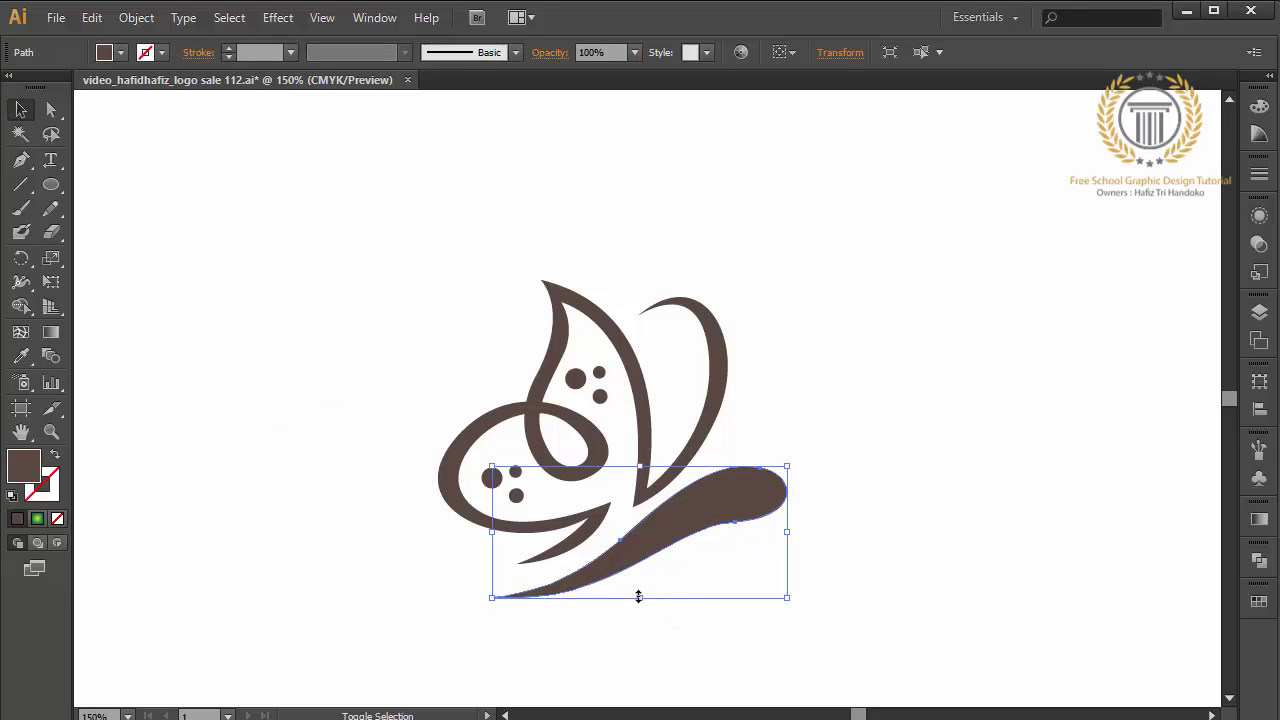
left_click_drag(638, 596, 642, 571)
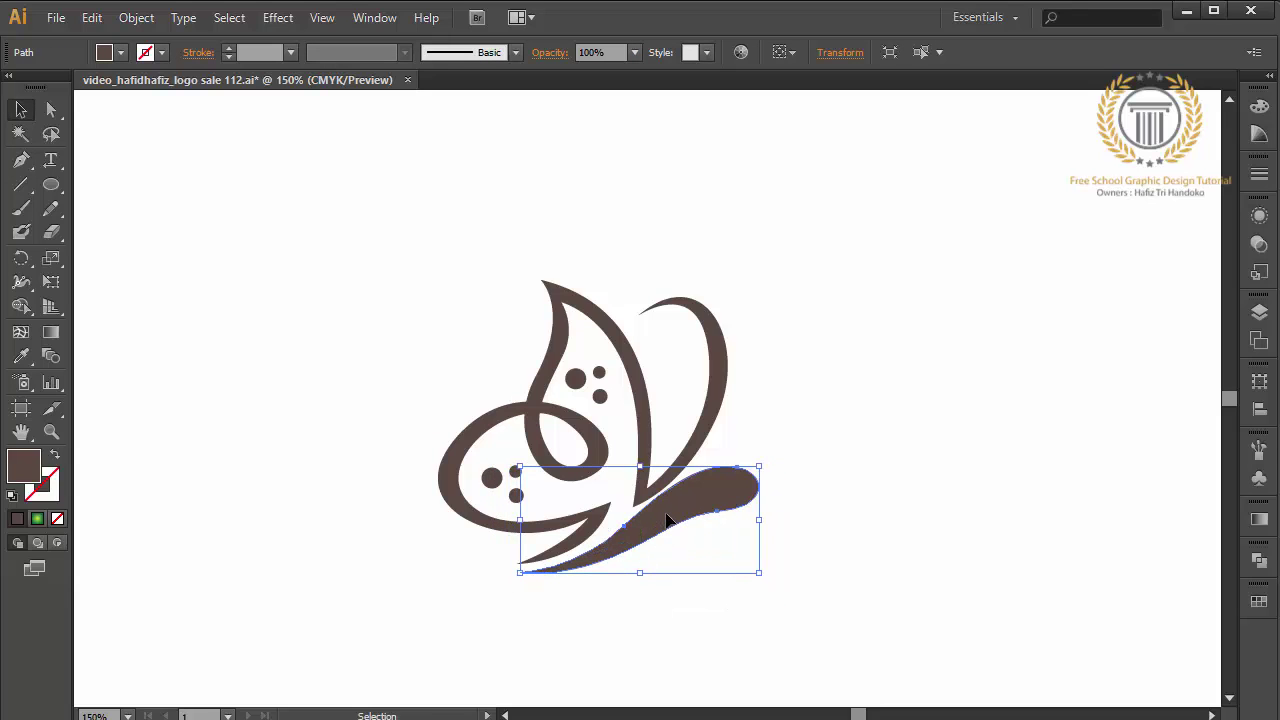
mouse_move(668, 519)
left_mouse_down()
mouse_move(661, 535)
mouse_move(686, 534)
mouse_move(697, 515)
left_mouse_up()
left_click(748, 621)
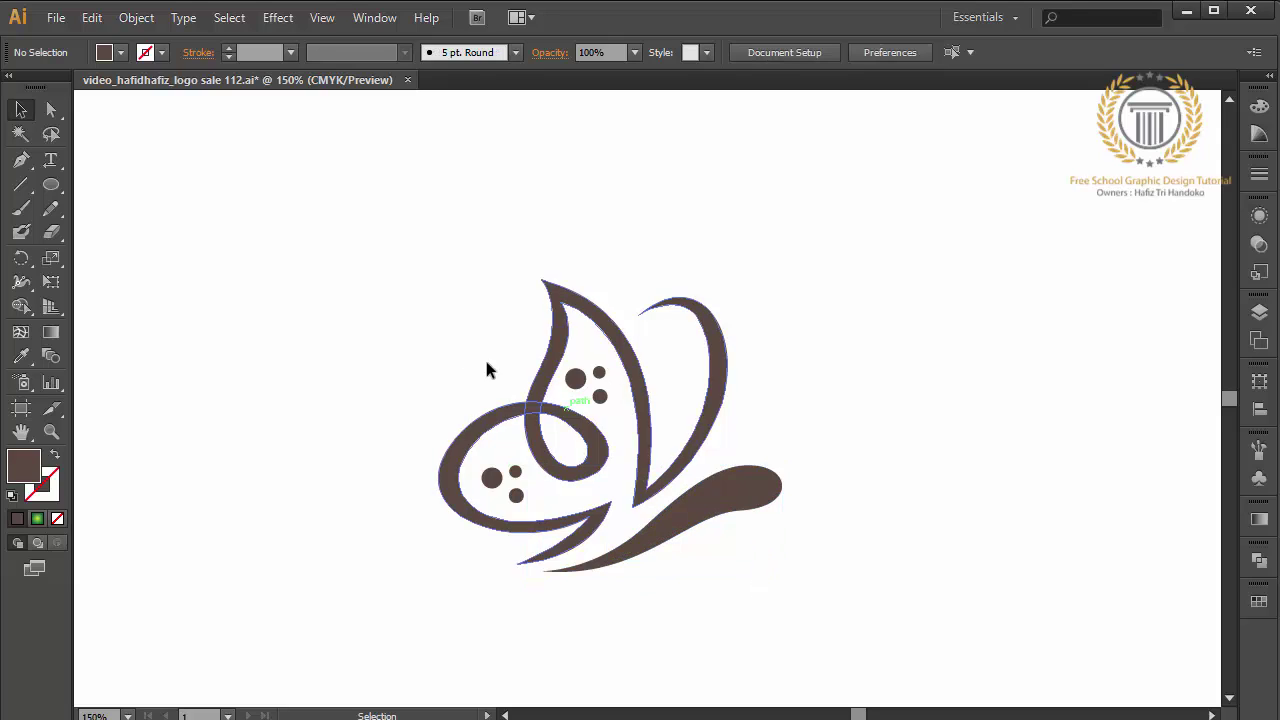
- Copy and Paste in Front the upper-left dots, placing the copy in the upper-right wing
left_click(597, 398)
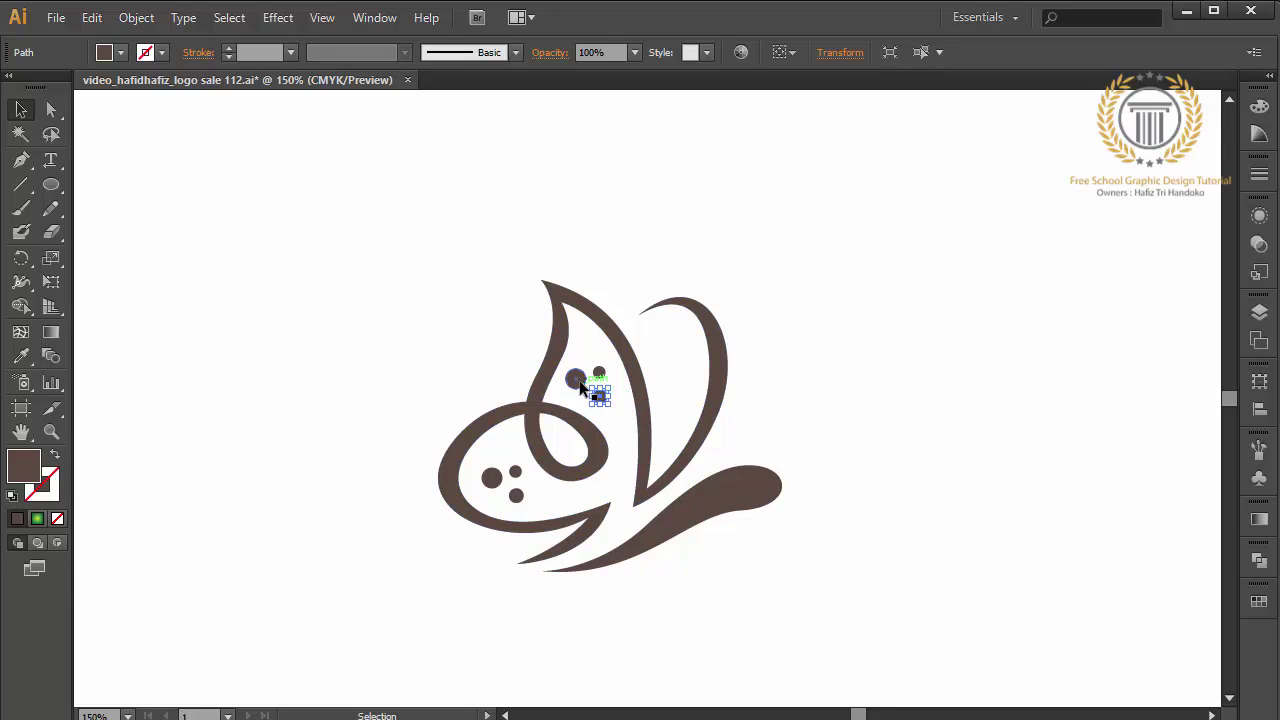
left_click(576, 379, "shift")
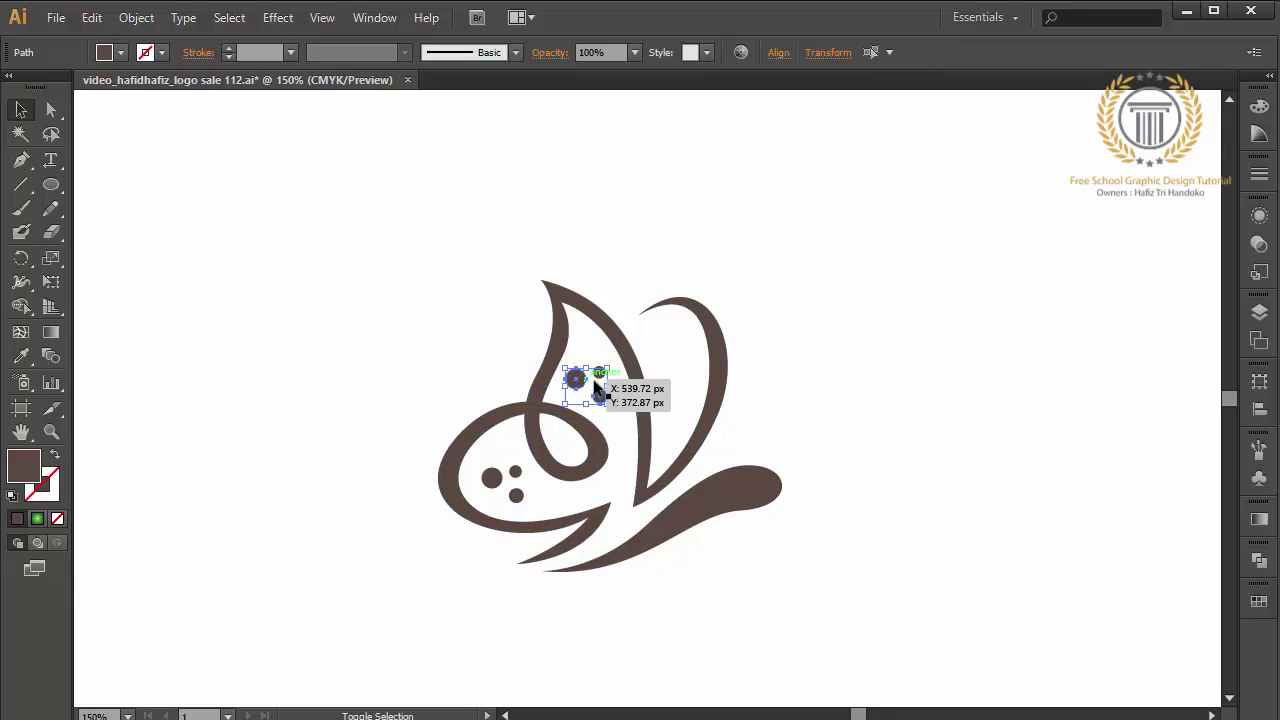
left_click(106, 20)
left_click(160, 108)
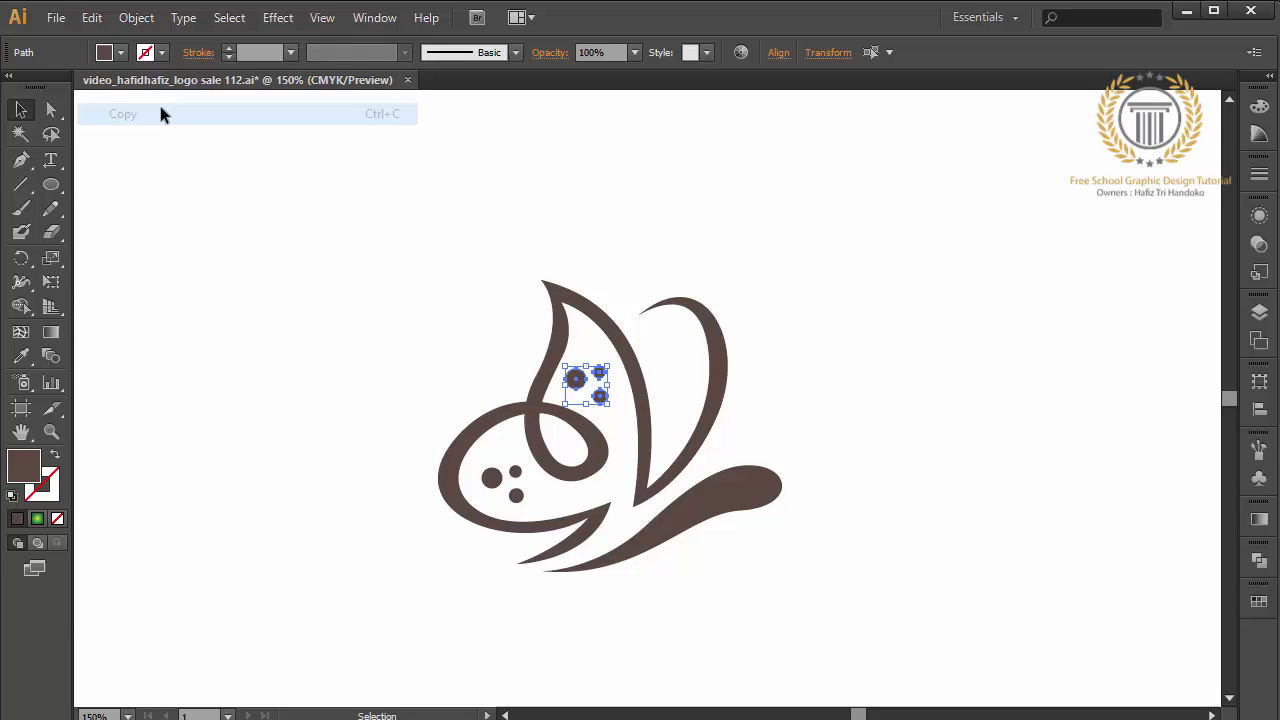
left_click(92, 18)
left_click(175, 157)
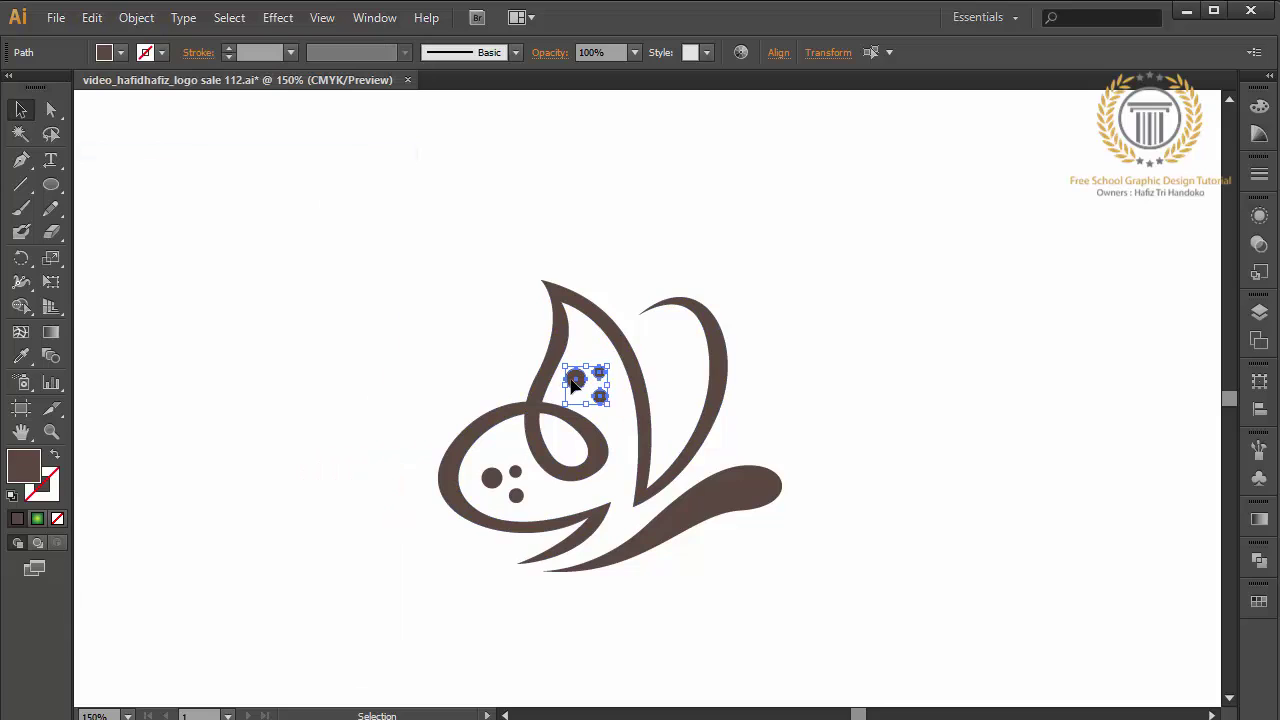
left_click_drag(573, 385, 722, 390)
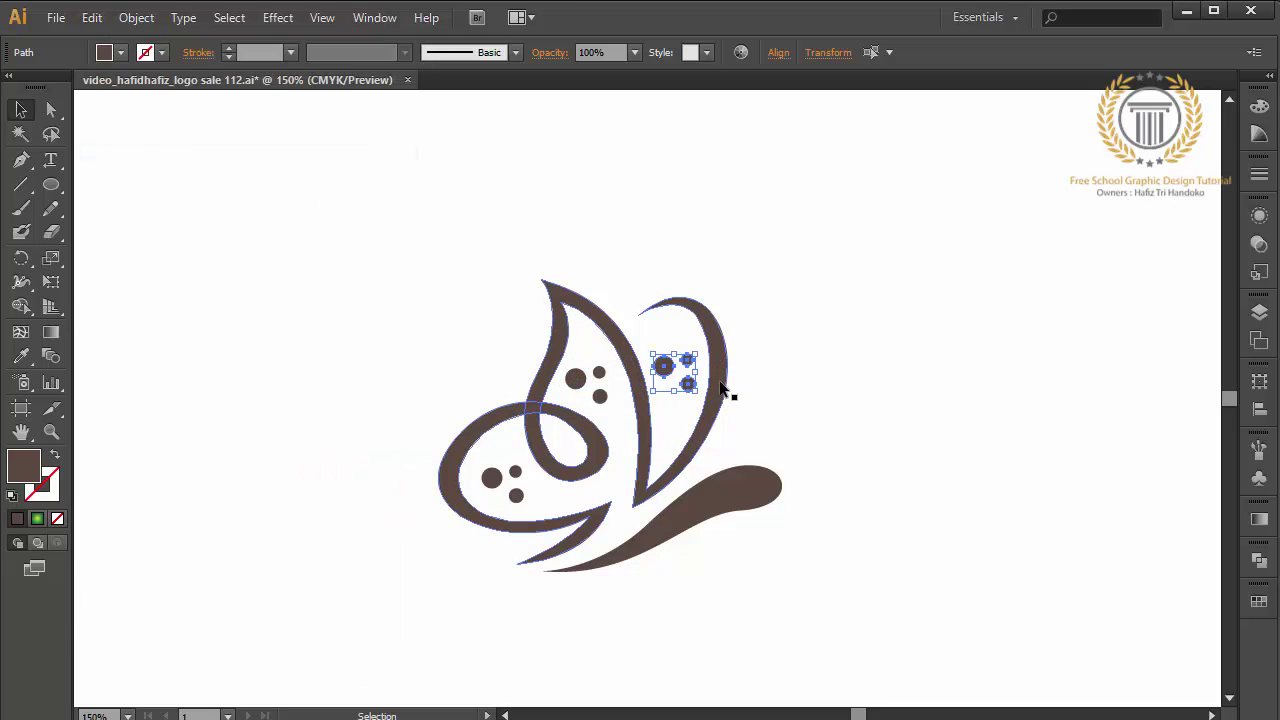
left_click(742, 403)
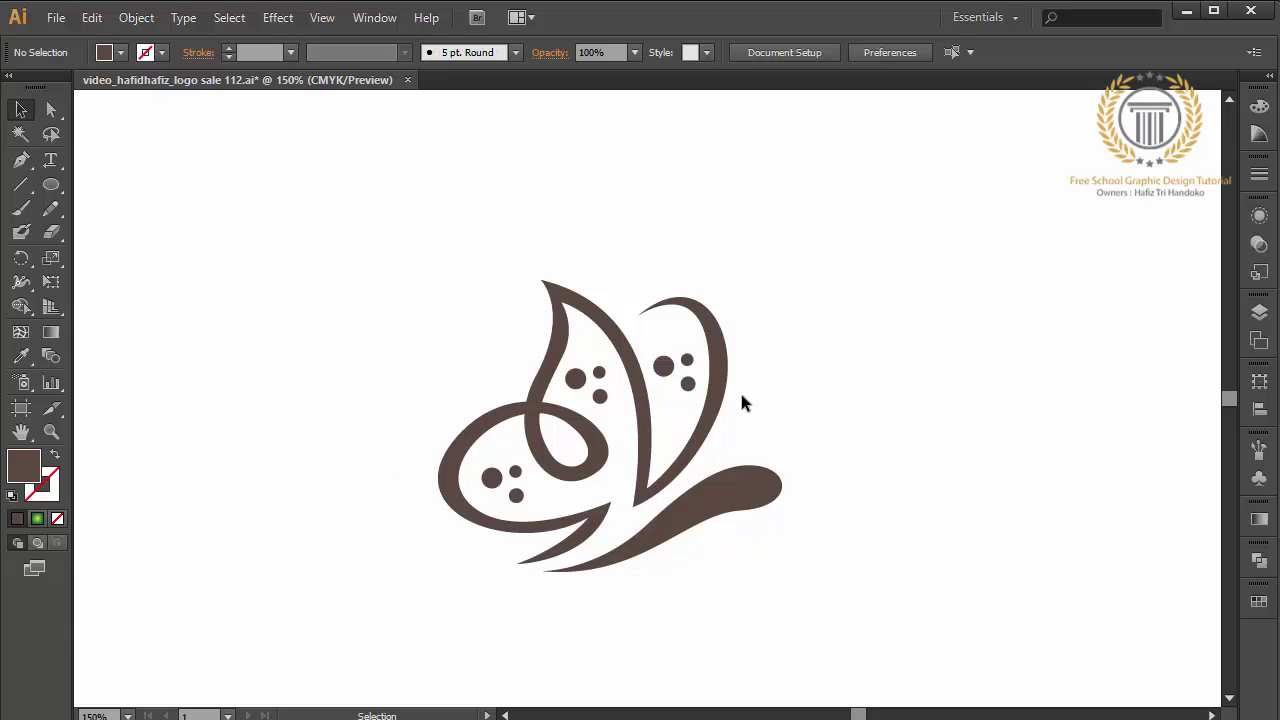
- Rescale the lower wing and rotate it about 2° so it sits level under the body
left_click(753, 491)
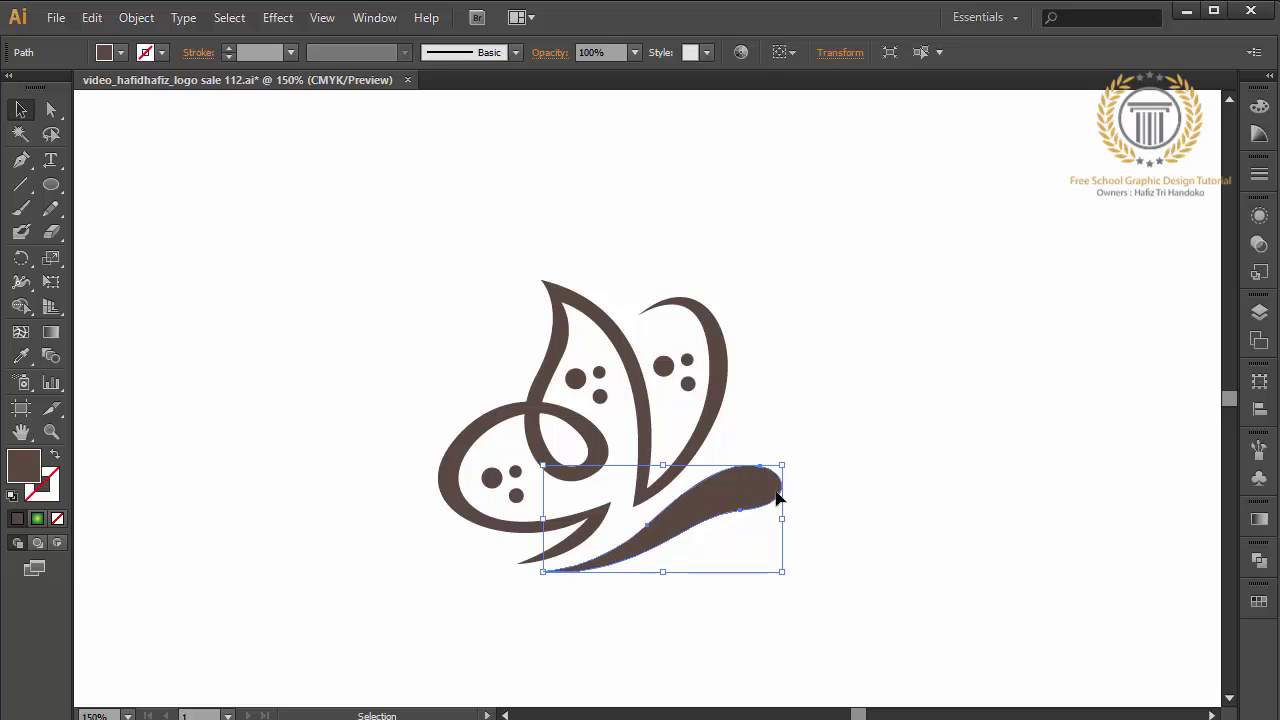
left_click_drag(785, 520, 803, 518)
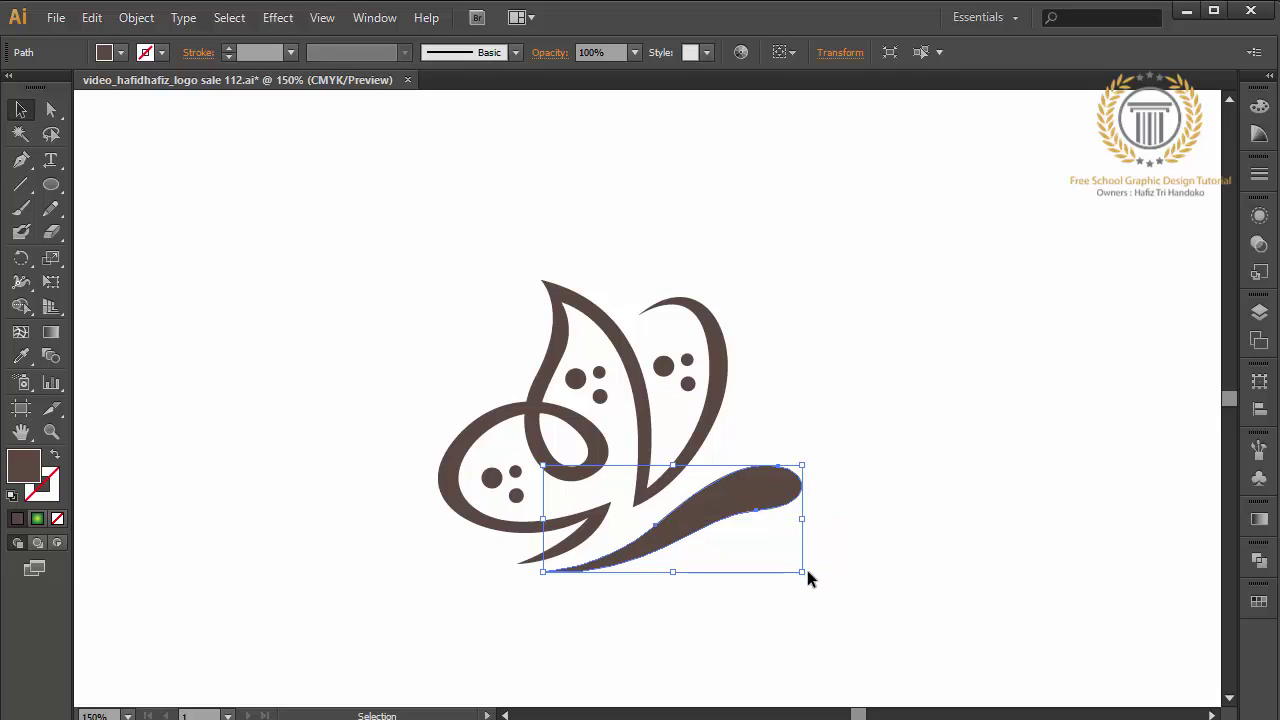
left_click_drag(807, 580, 812, 574)
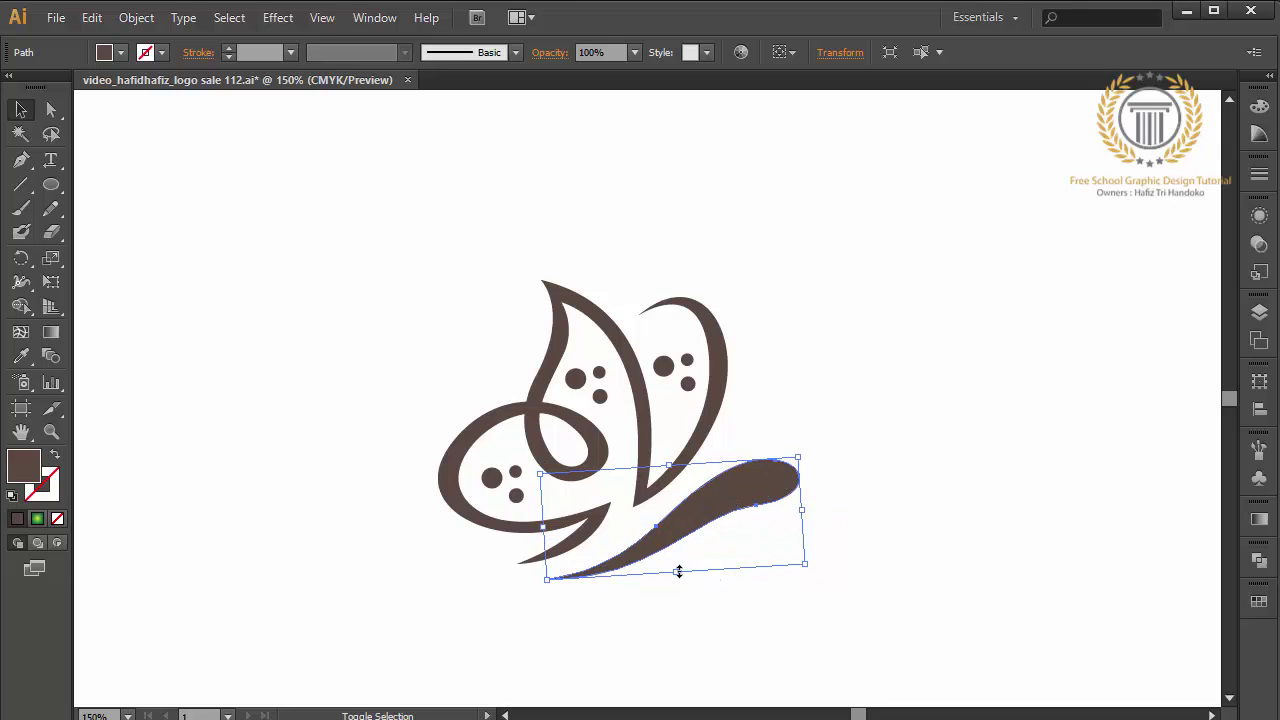
left_click_drag(678, 571, 659, 535)
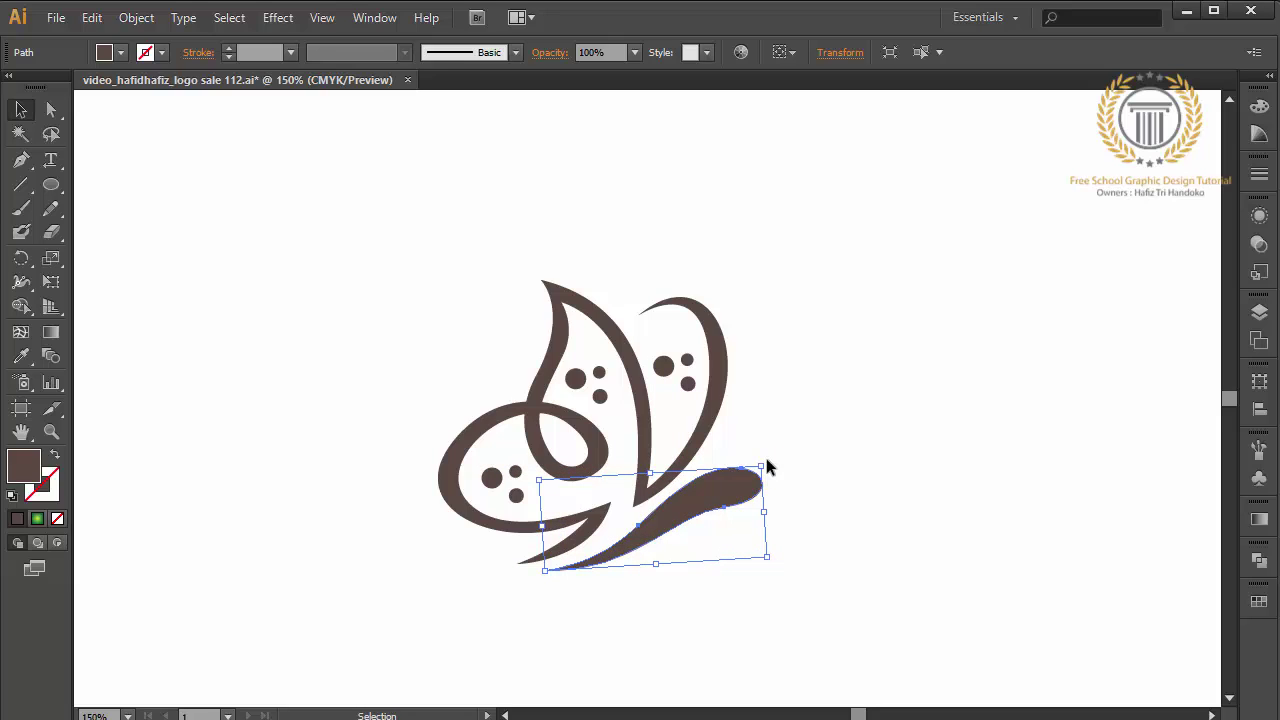
left_click_drag(770, 460, 777, 474)
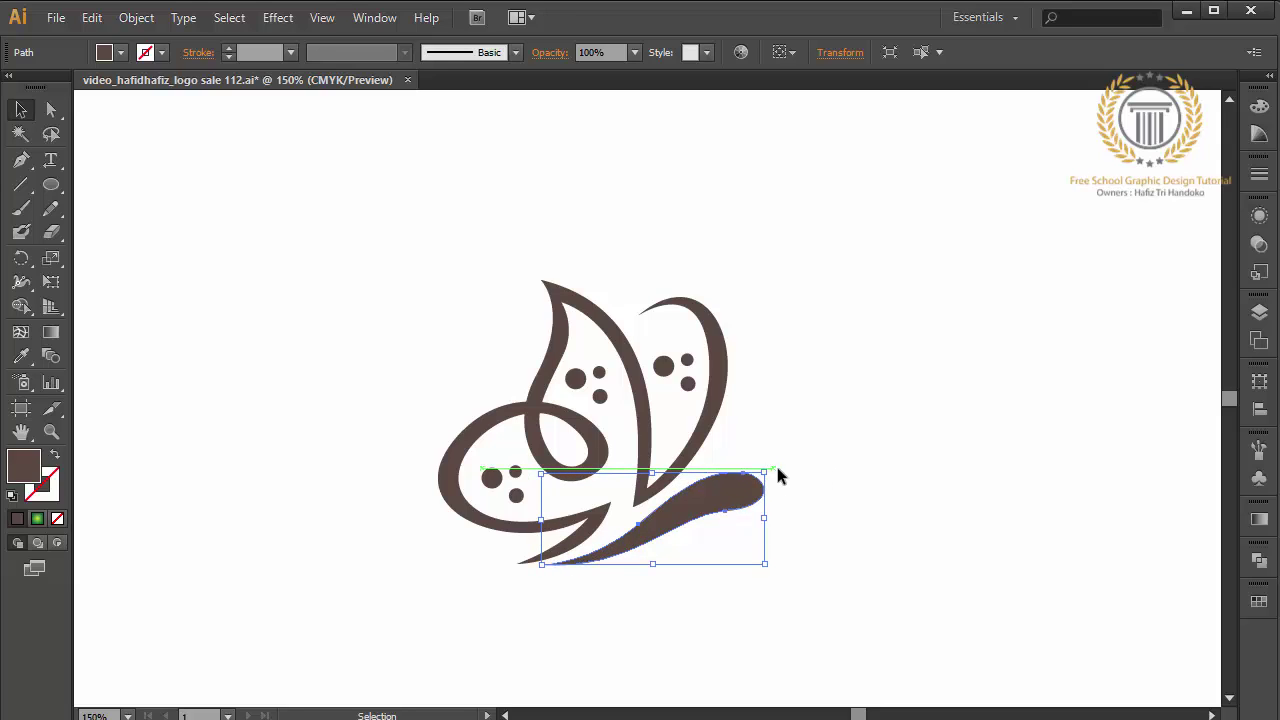
left_click(822, 524)
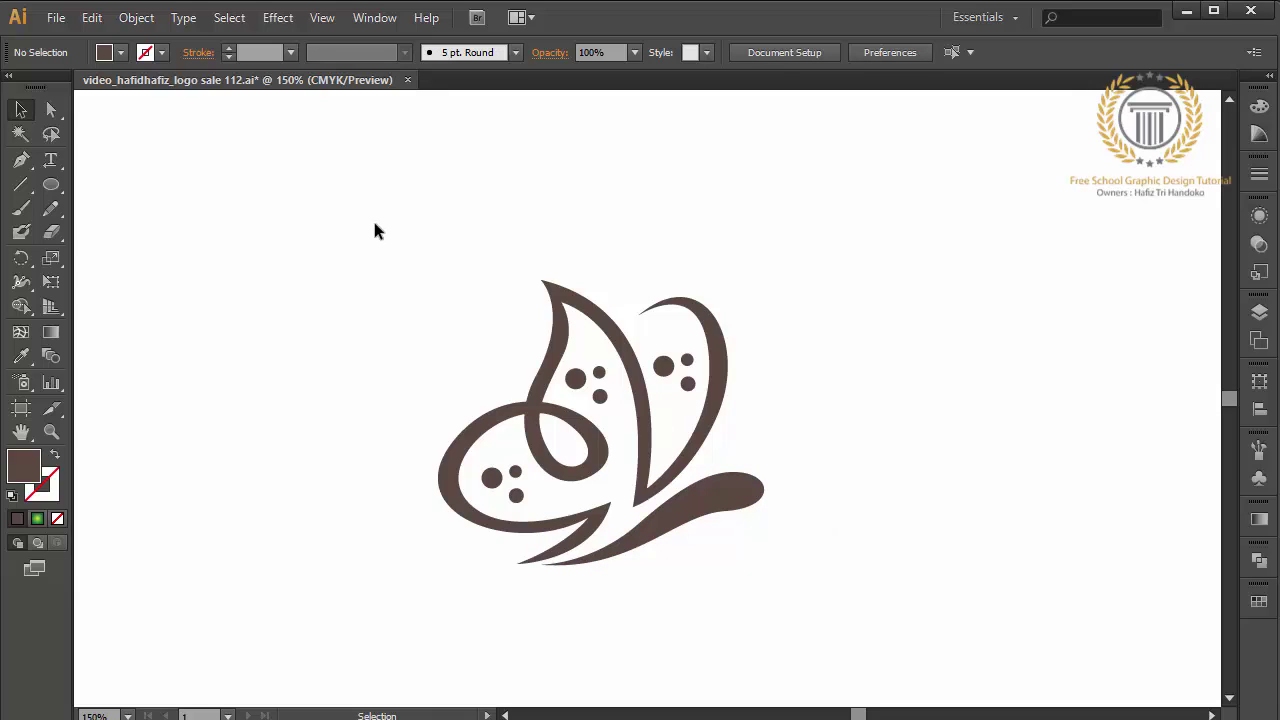
- Nudge one upper wing anchor 1 px right with Direct Selection
left_click(51, 110)
left_click(560, 312)
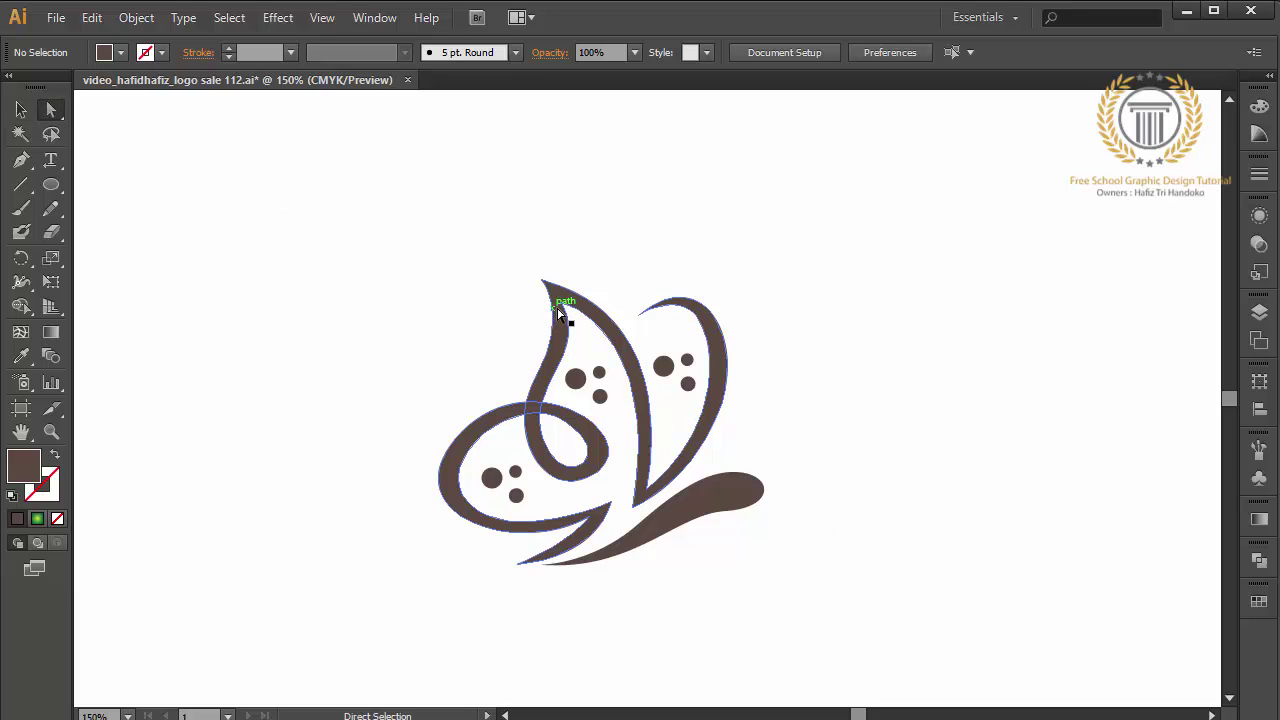
left_click(562, 298)
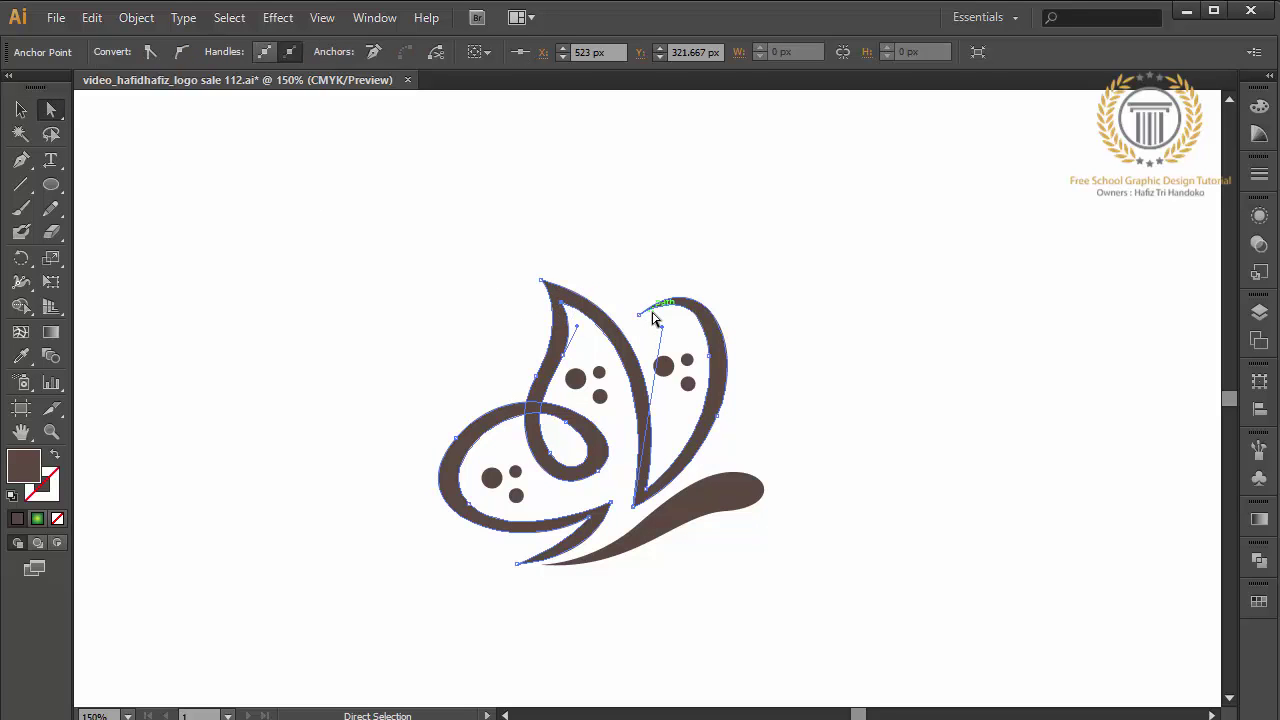
key("Right")
left_click(784, 310)
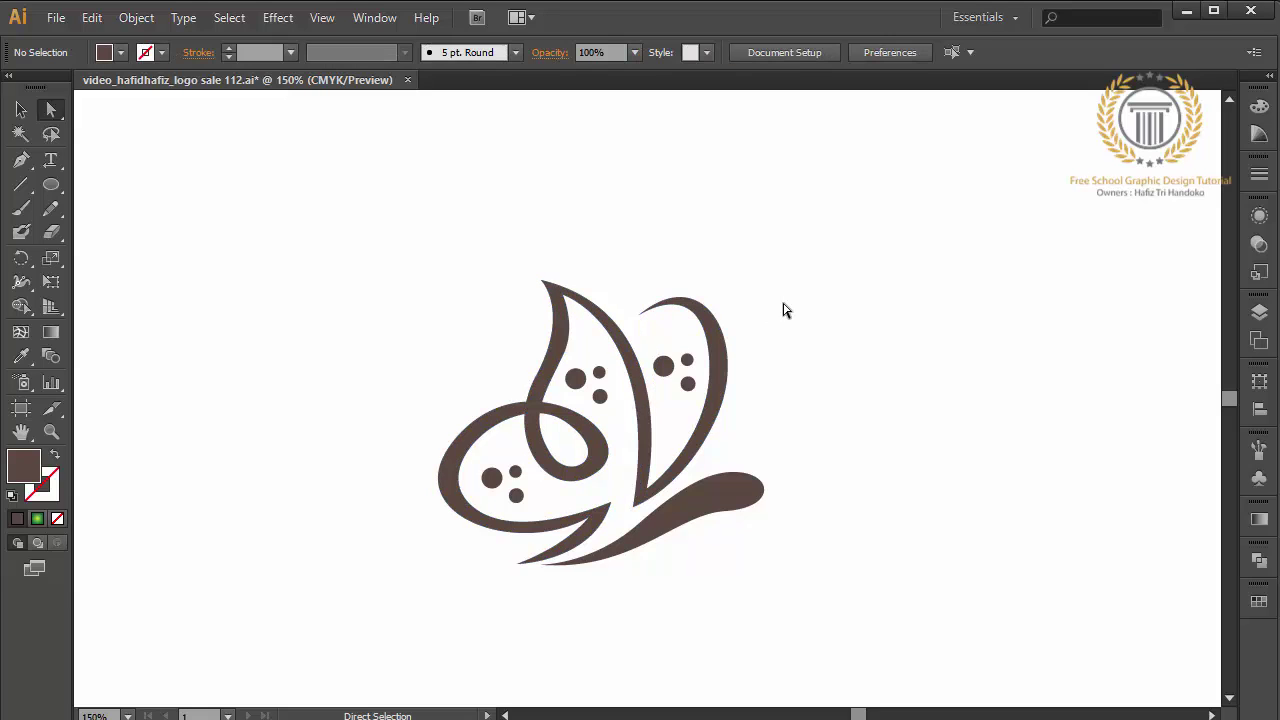
left_click(21, 109)
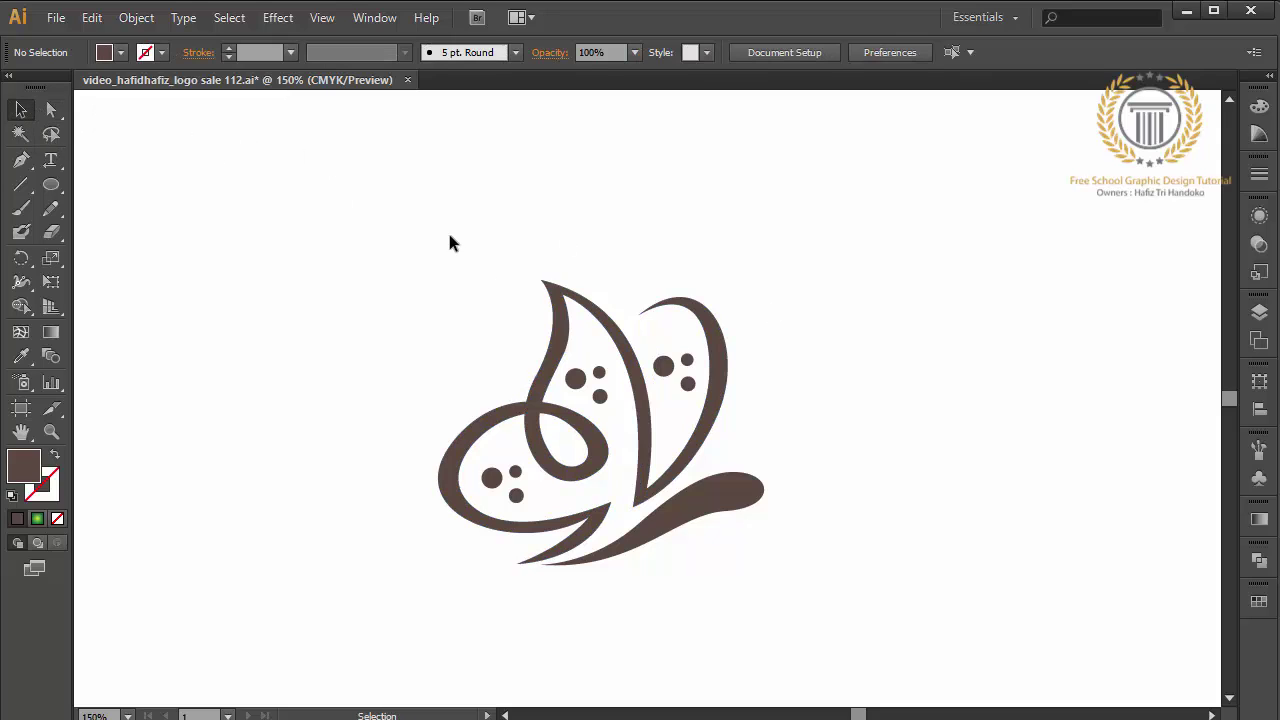
- Shift the left wing's three dots slightly up, then select the whole butterfly
left_click(577, 388)
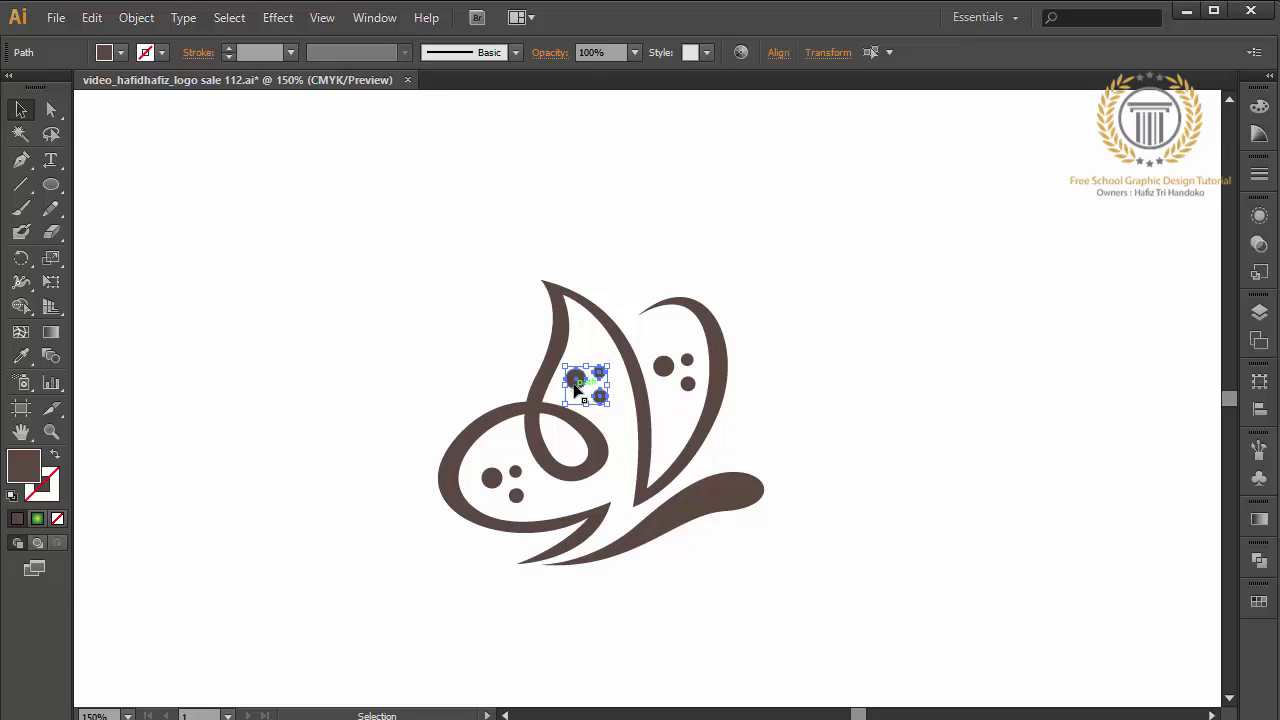
left_click_drag(575, 386, 583, 381)
left_click(447, 340)
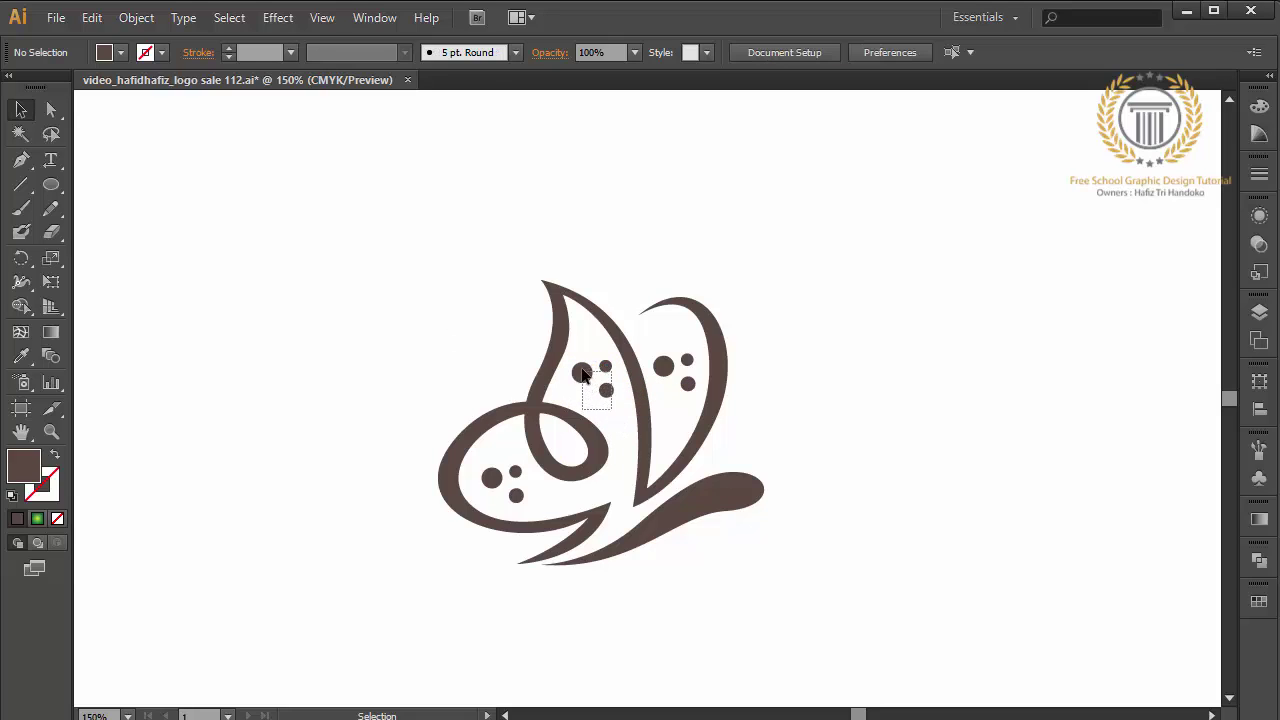
left_click(580, 372)
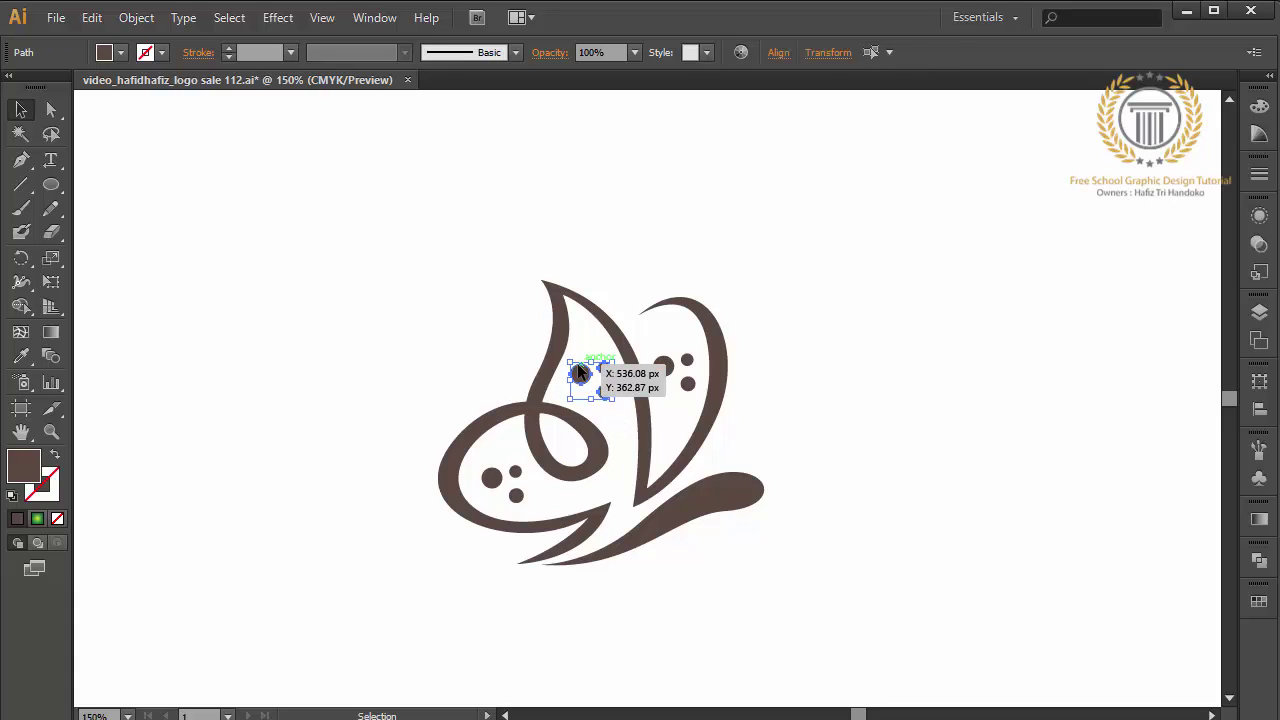
left_click_drag(580, 372, 582, 369)
left_click(415, 334)
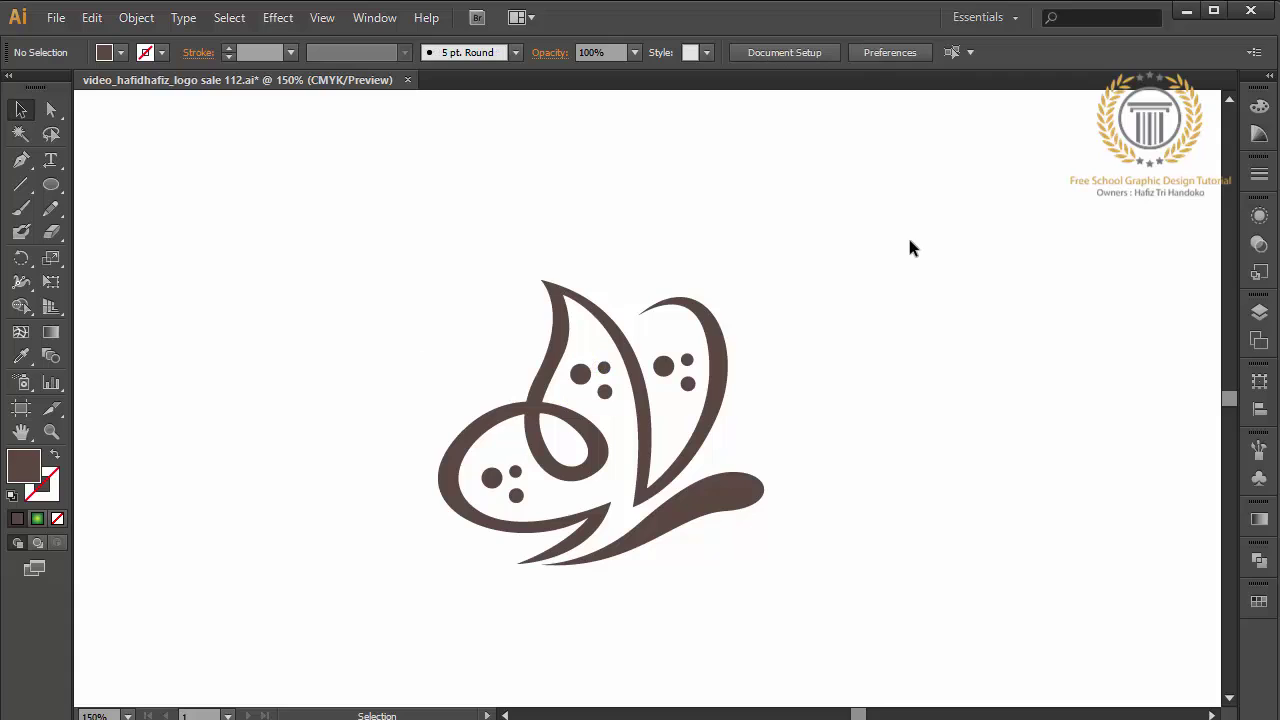
left_click_drag(840, 302, 478, 575)
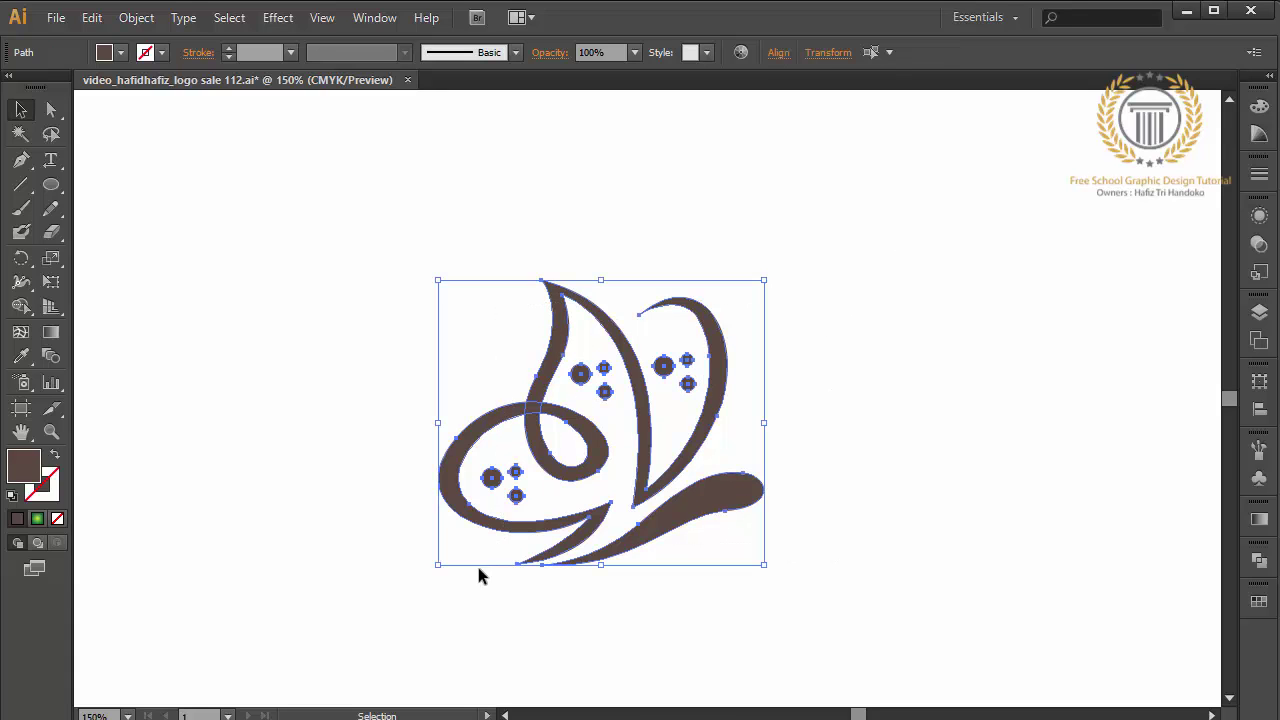
- Apply a radial gradient swatch to the butterfly and remove the white stop, placing magenta at the start
left_click(1256, 604)
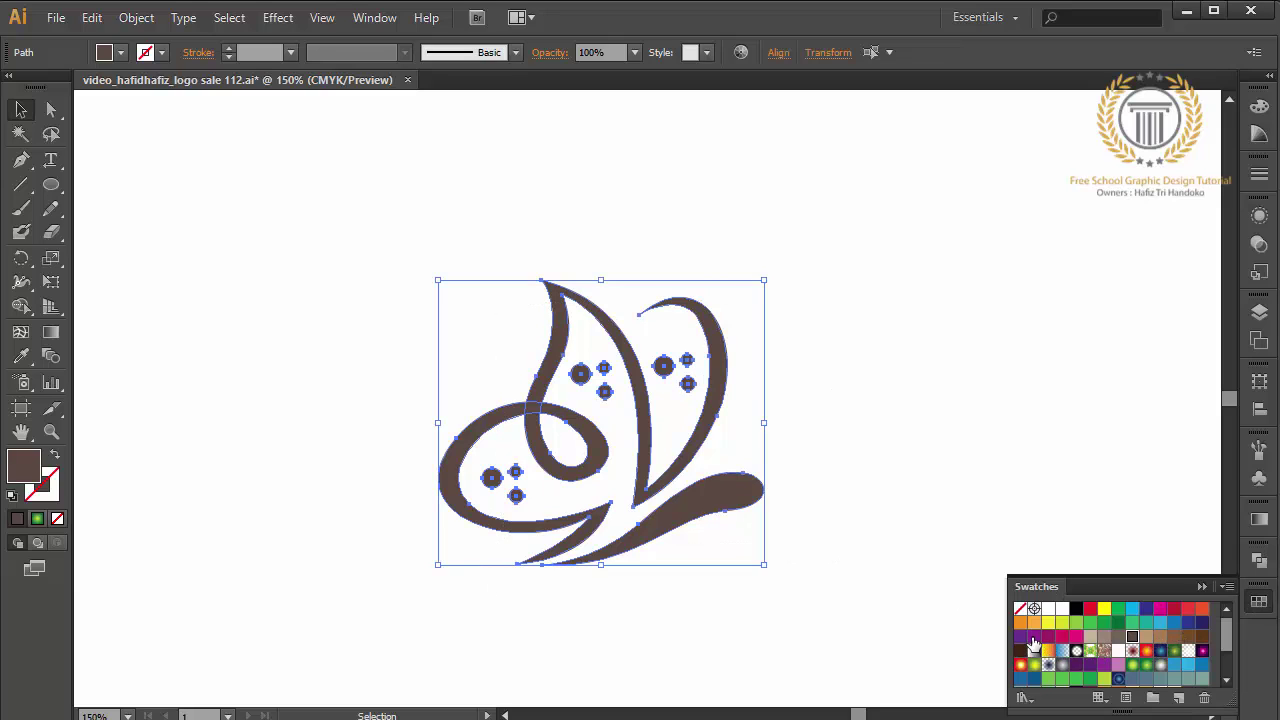
left_click(1202, 651)
left_click(1260, 522)
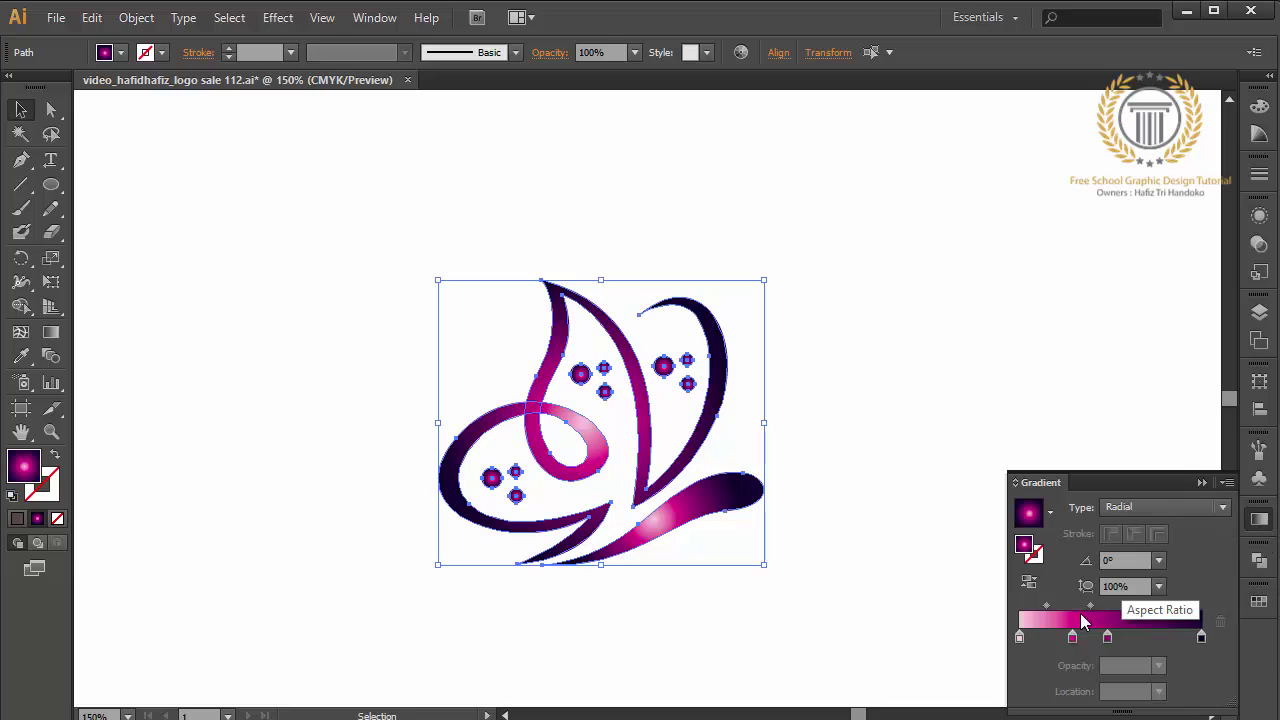
left_click_drag(1020, 637, 1028, 690)
left_click_drag(1071, 637, 1020, 637)
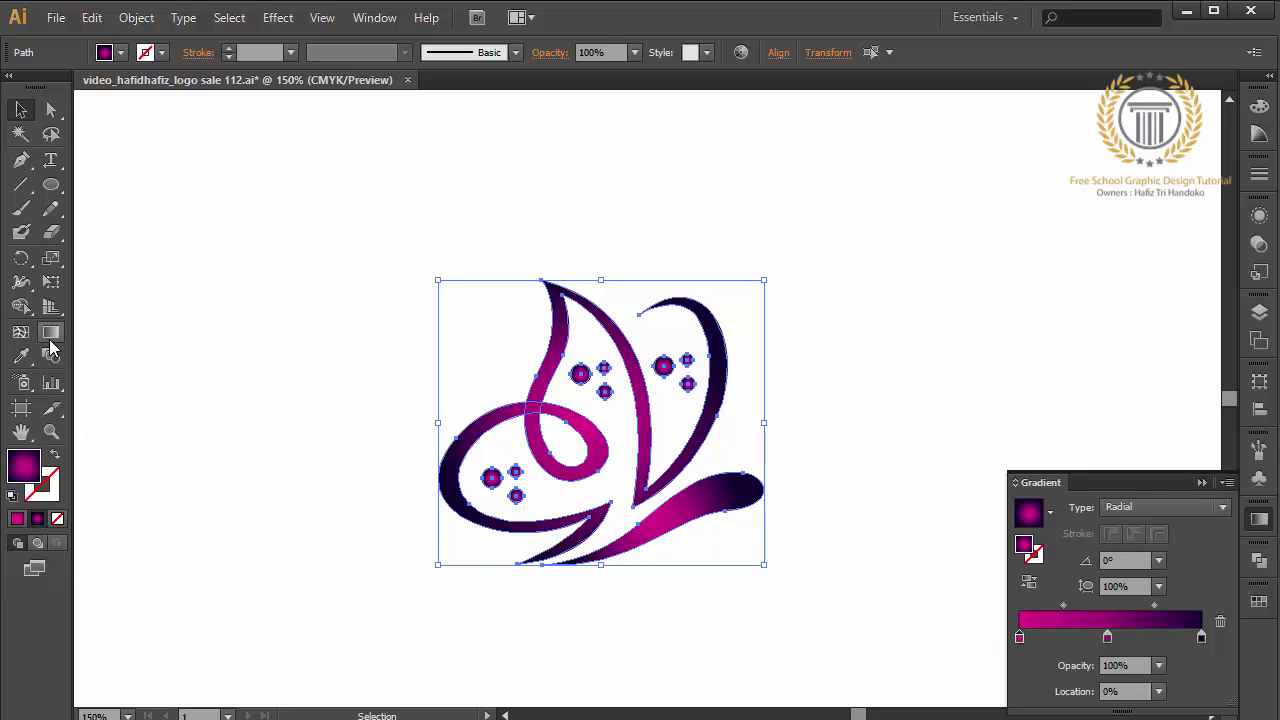
- Drag the gradient diagonally across the butterfly at 156.8°, then reselect all its paths
left_click(51, 332)
left_click_drag(610, 481, 378, 381)
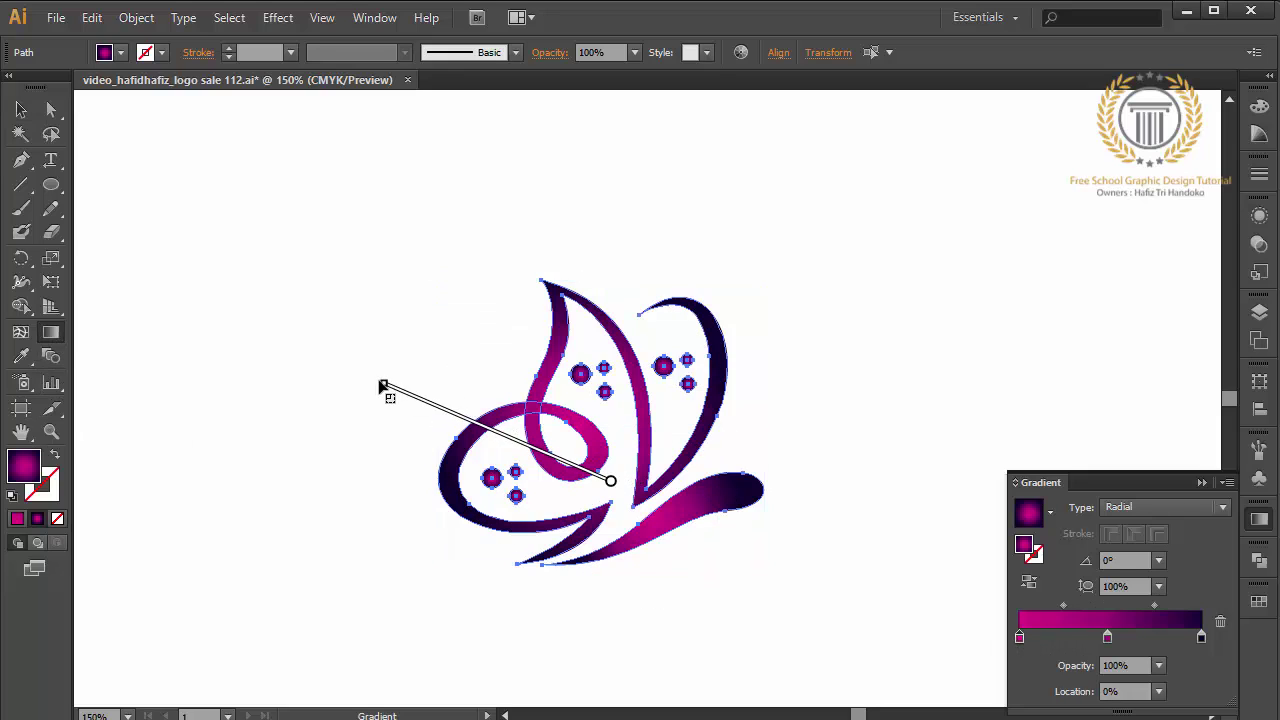
left_click(20, 110)
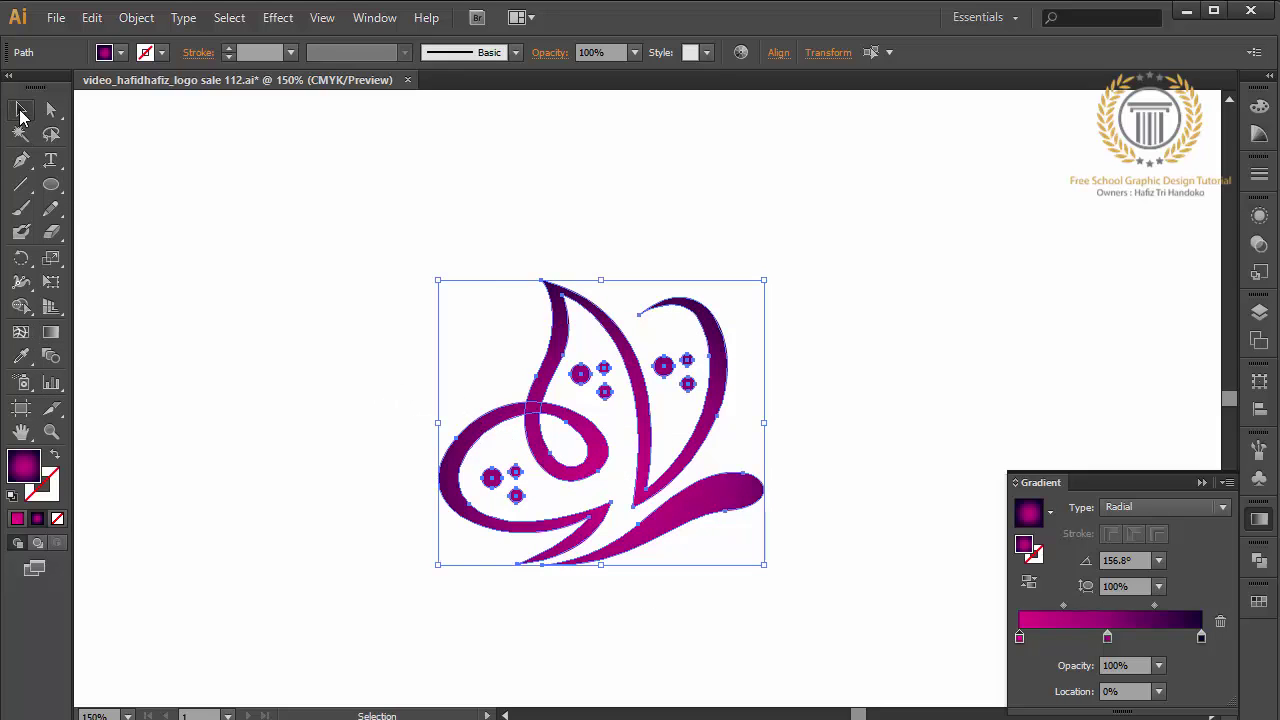
left_click(1201, 483)
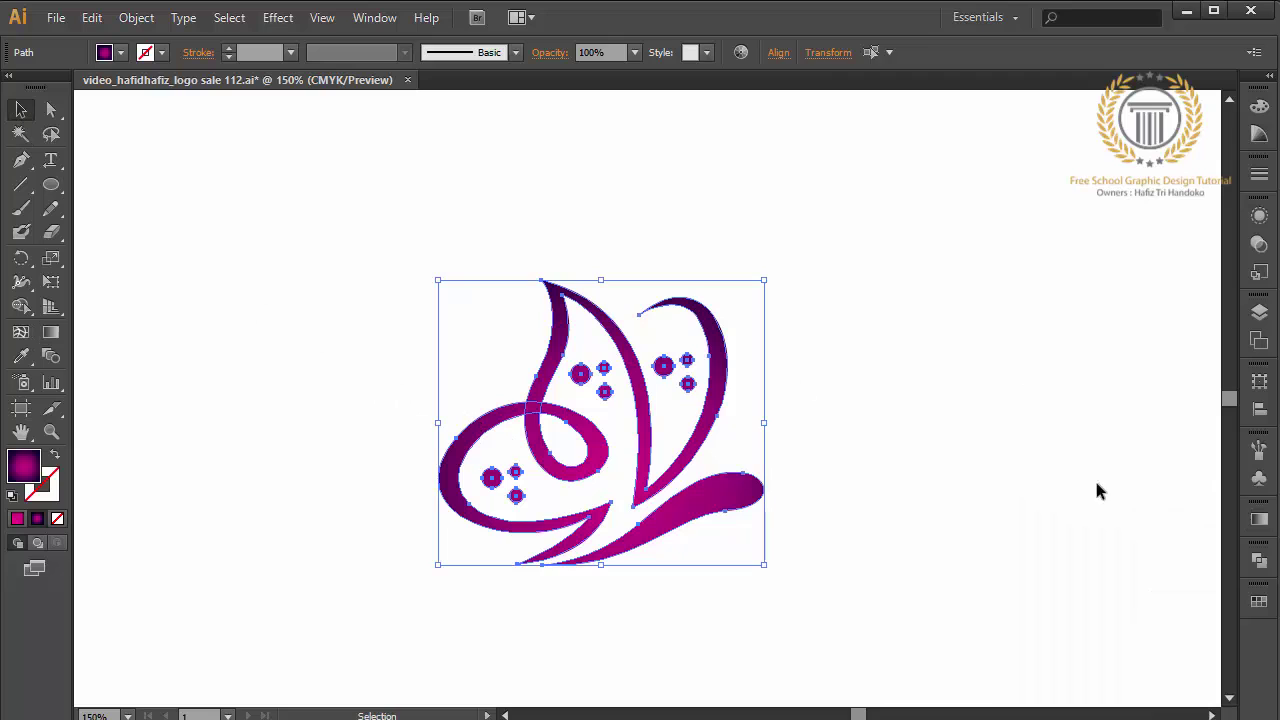
left_click(1048, 490)
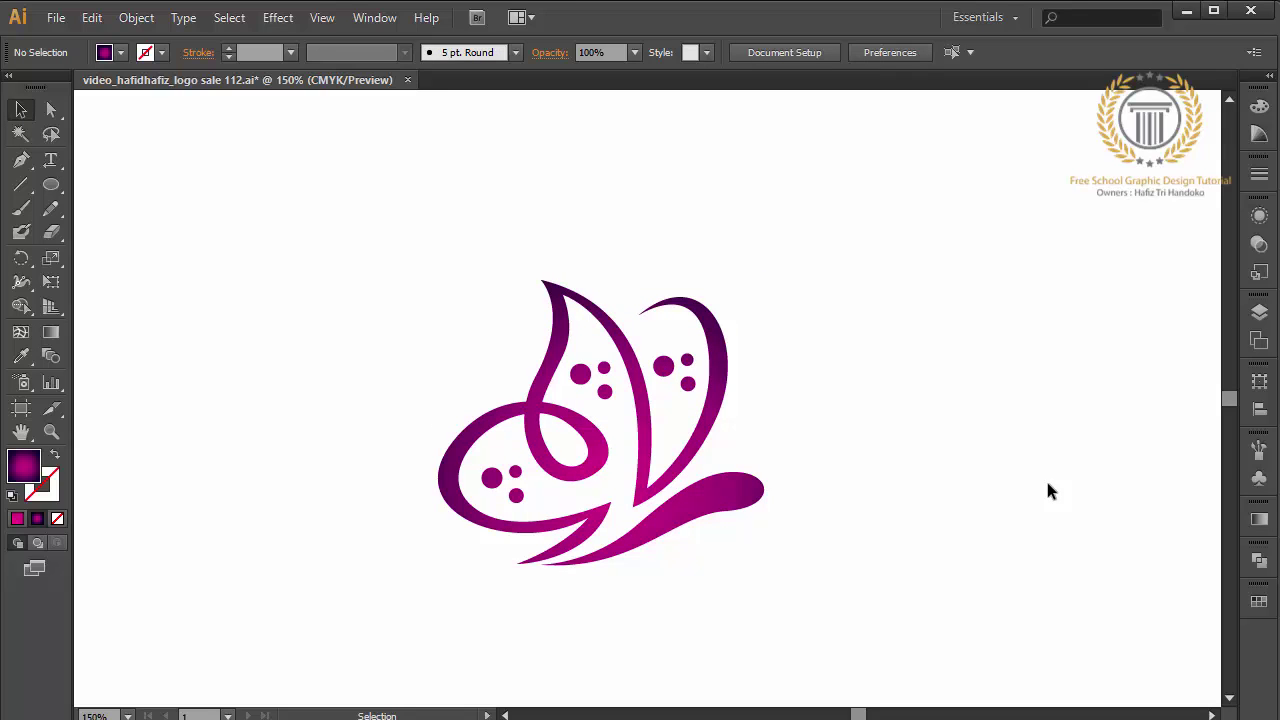
left_click_drag(964, 632, 406, 240)
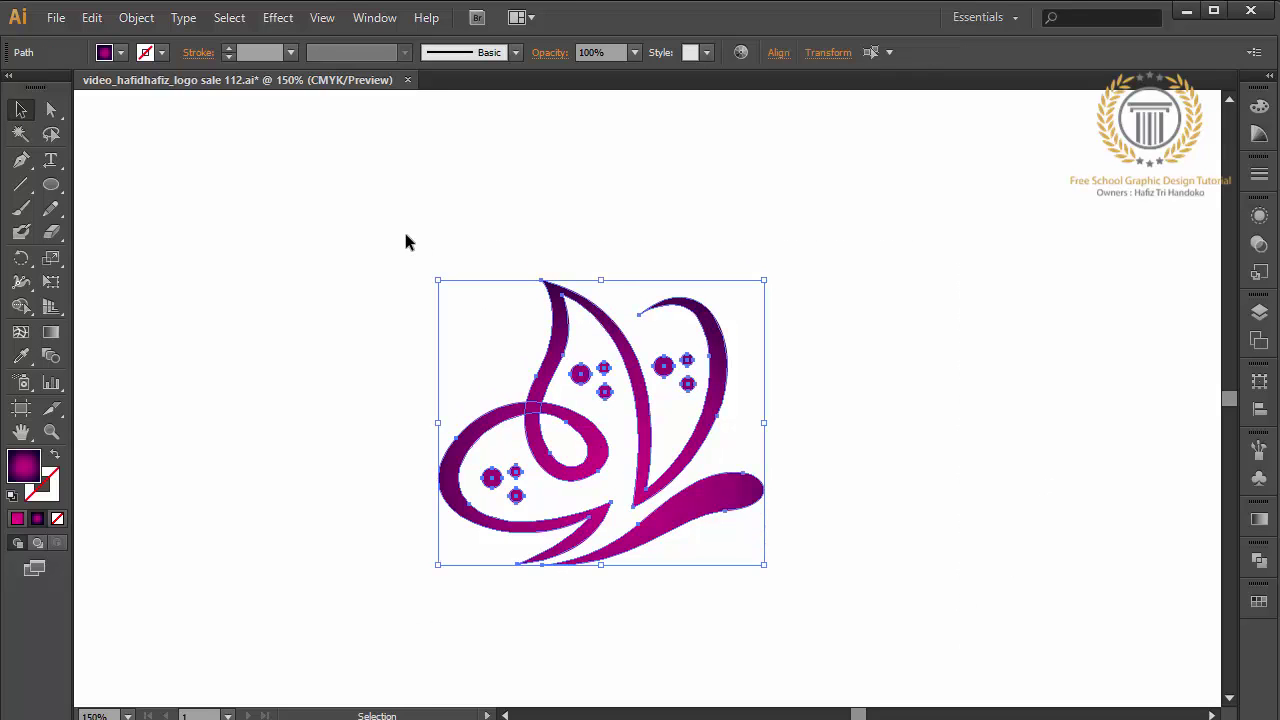
- Group the butterfly's paths and scale the group up to fill the artboard width
right_click(406, 240)
left_click(457, 330)
key("ctrl+0")
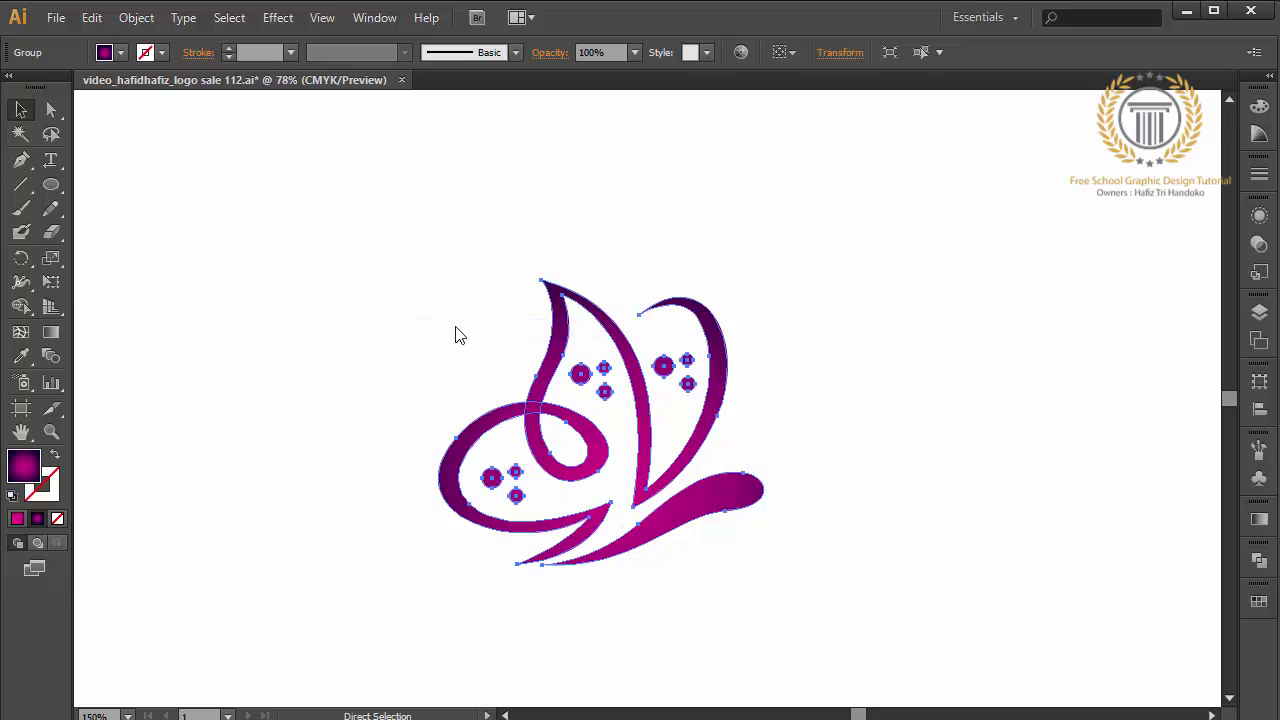
left_click_drag(710, 412, 1022, 434)
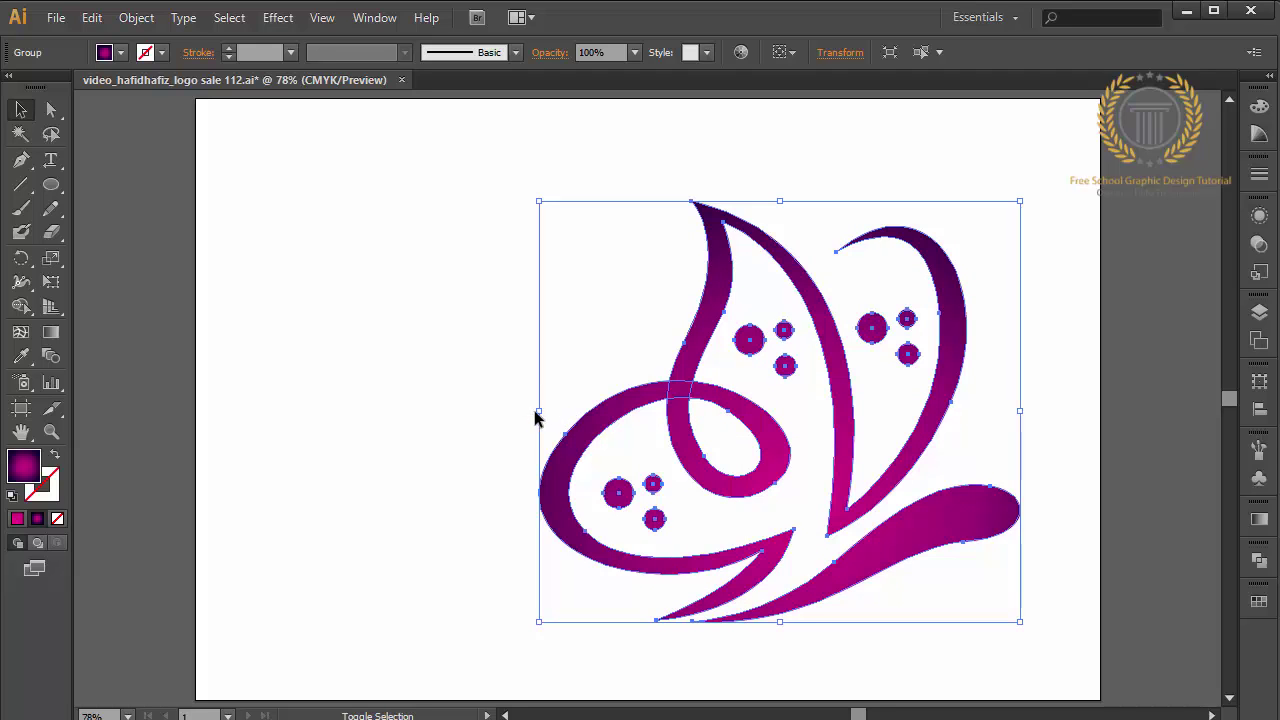
mouse_move(538, 410)
left_mouse_down()
mouse_move(399, 411)
mouse_move(425, 411)
left_mouse_up()
- Nudge the butterfly group up and left with arrow keys to centre it on the artboard
key("Up")
key("Up")
key("Up")
key("Up")
key("Up")
key("Up")
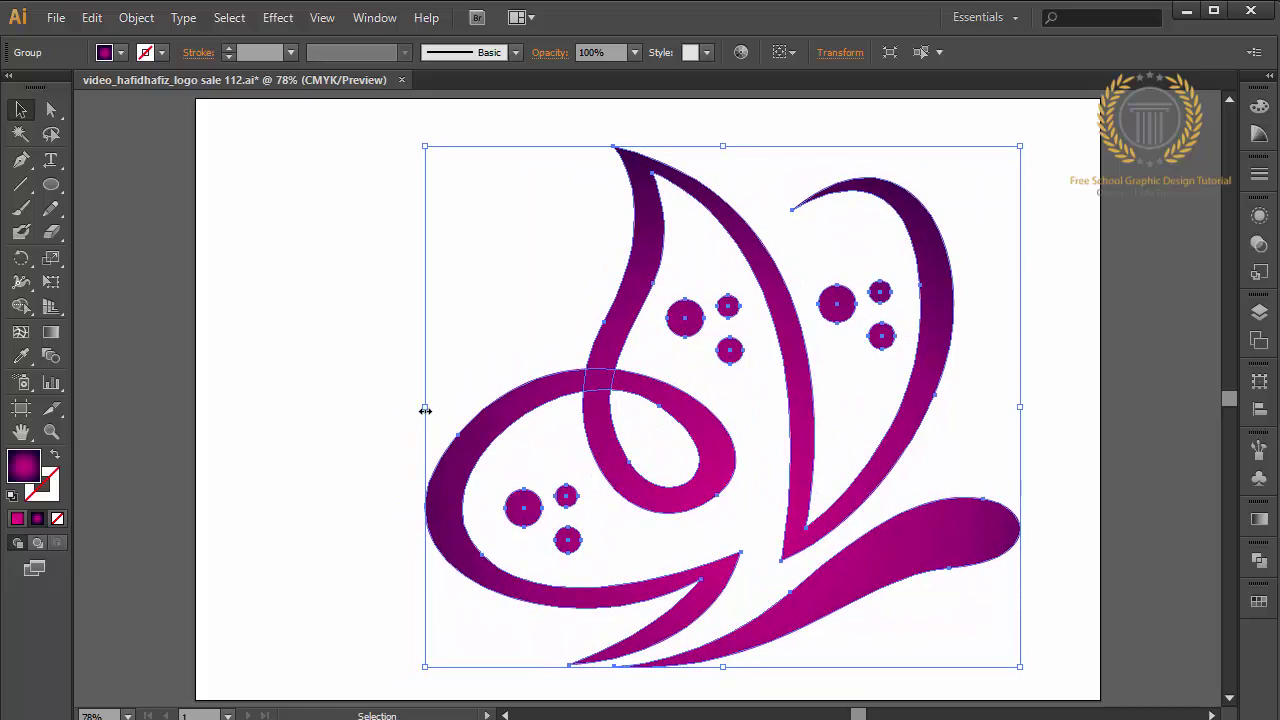
key("Up")
key("Up")
key("Up")
key("Left")
key("Left")
key("Left")
key("Left")
key("Left")
key("Left")
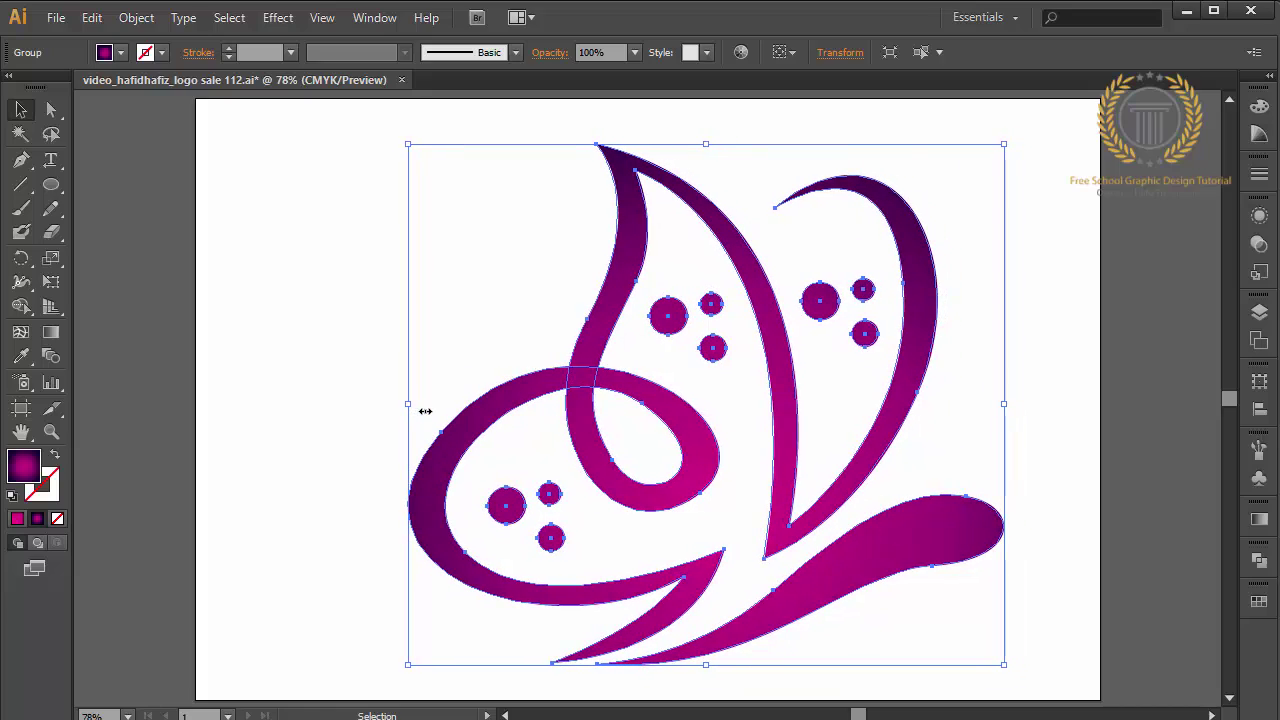
key("Left")
key("Left")
key("Left")
key("Left")
key("Left")
key("Left")
key("Left")
key("Left")
key("Left")
key("Left")
key("Left")
key("Left")
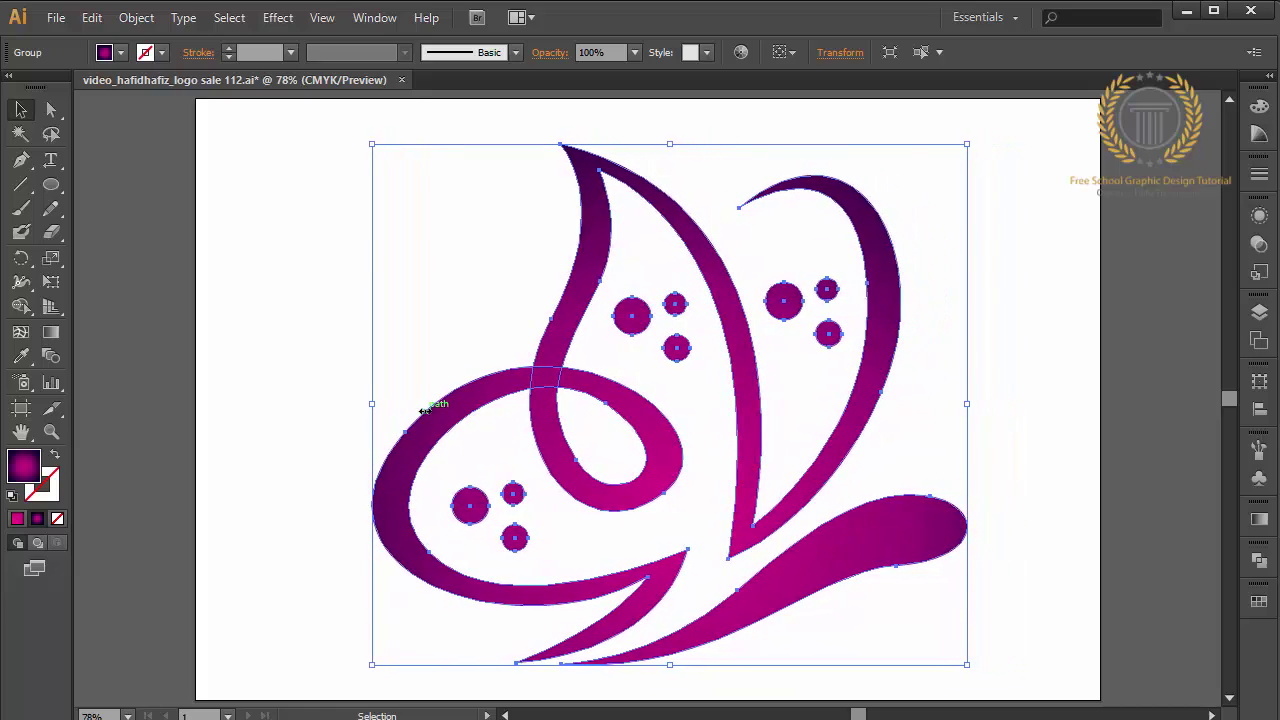
key("Left")
key("Left")
key("Left")
key("Left")
key("Left")
key("Left")
key("Up")
key("Up")
key("Right")
key("Right")
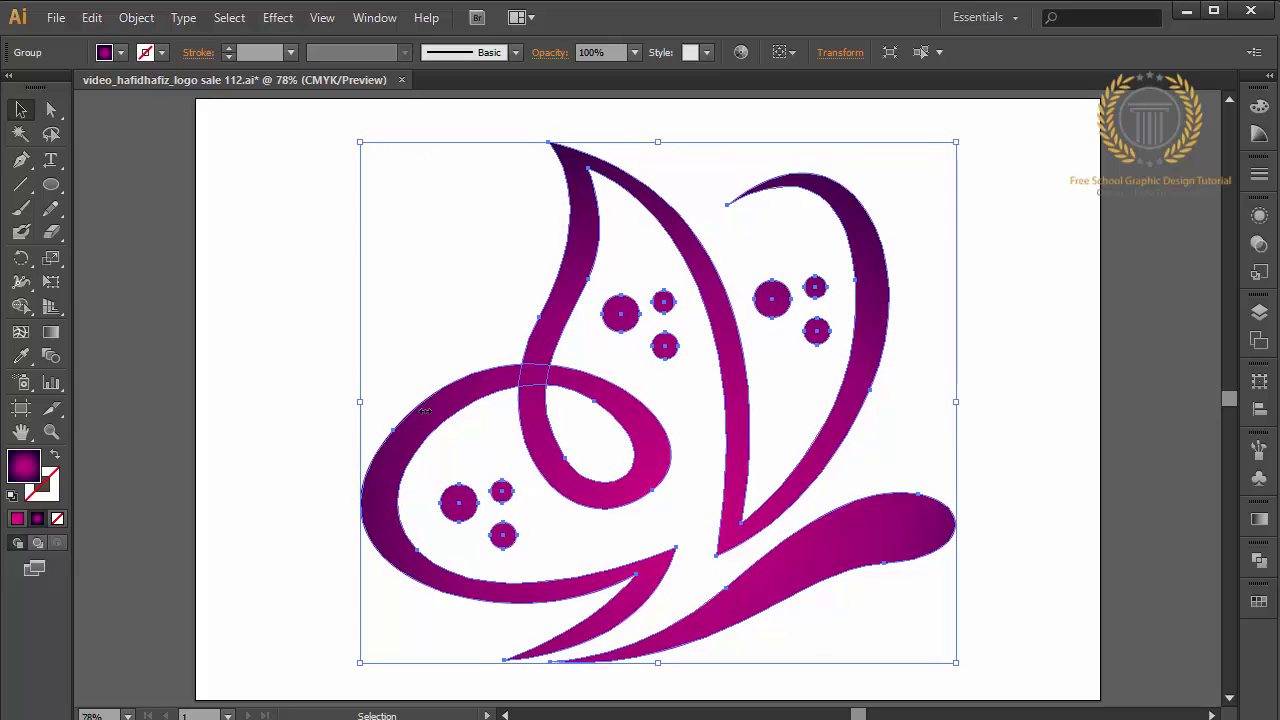
key("Right")
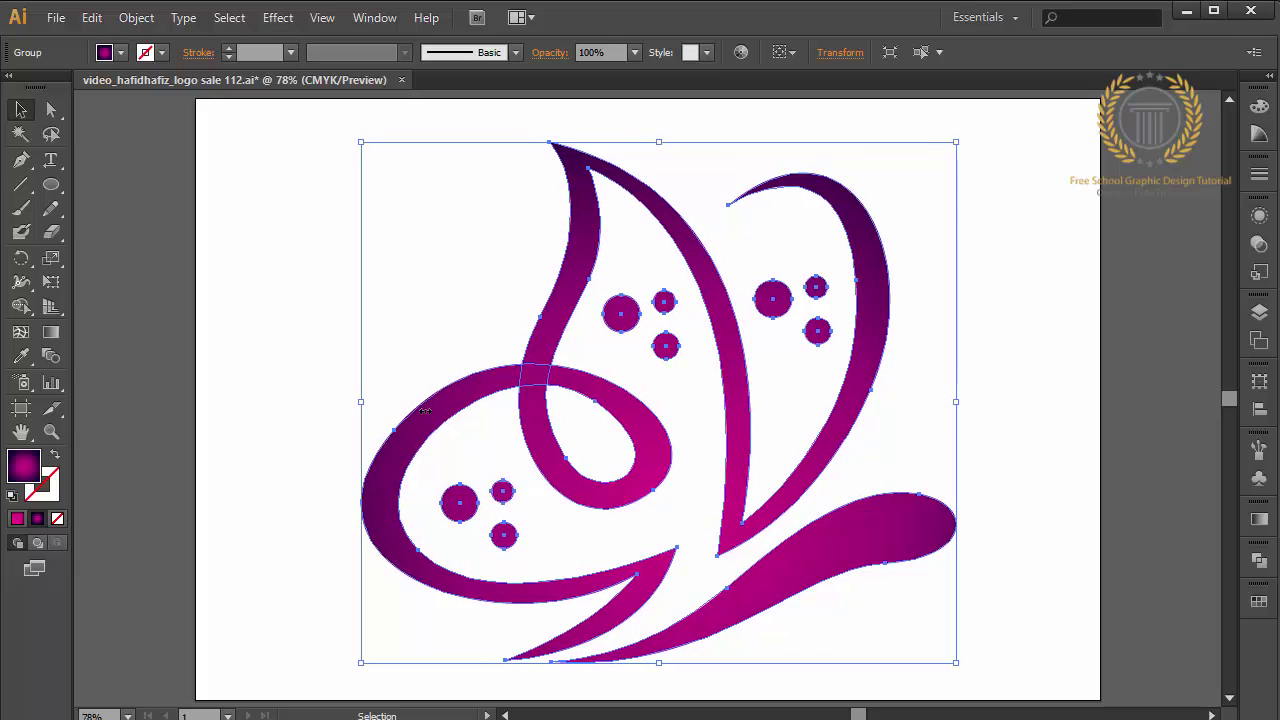
left_click(408, 322)
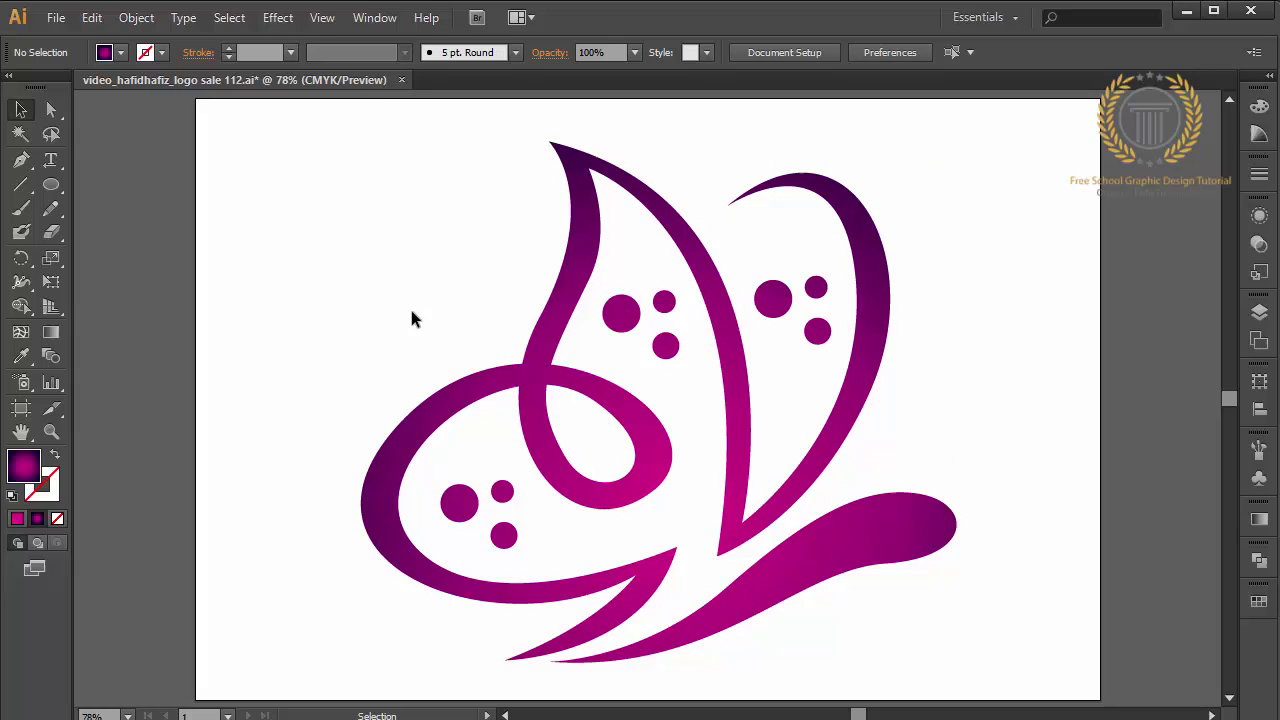
- Save the logo as a new Illustrator CS6 file ending 'logo sale 113.ai' in Logo Design Studio
left_click(42, 18)
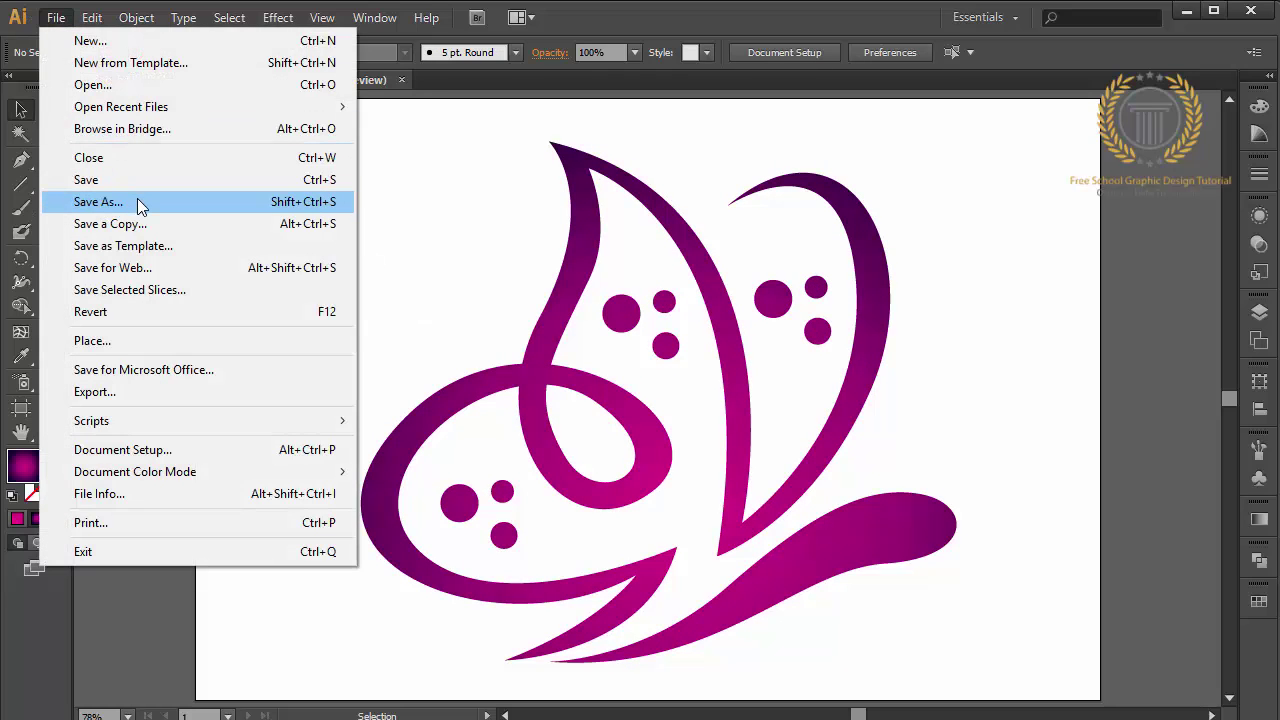
left_click(140, 202)
left_click(436, 638)
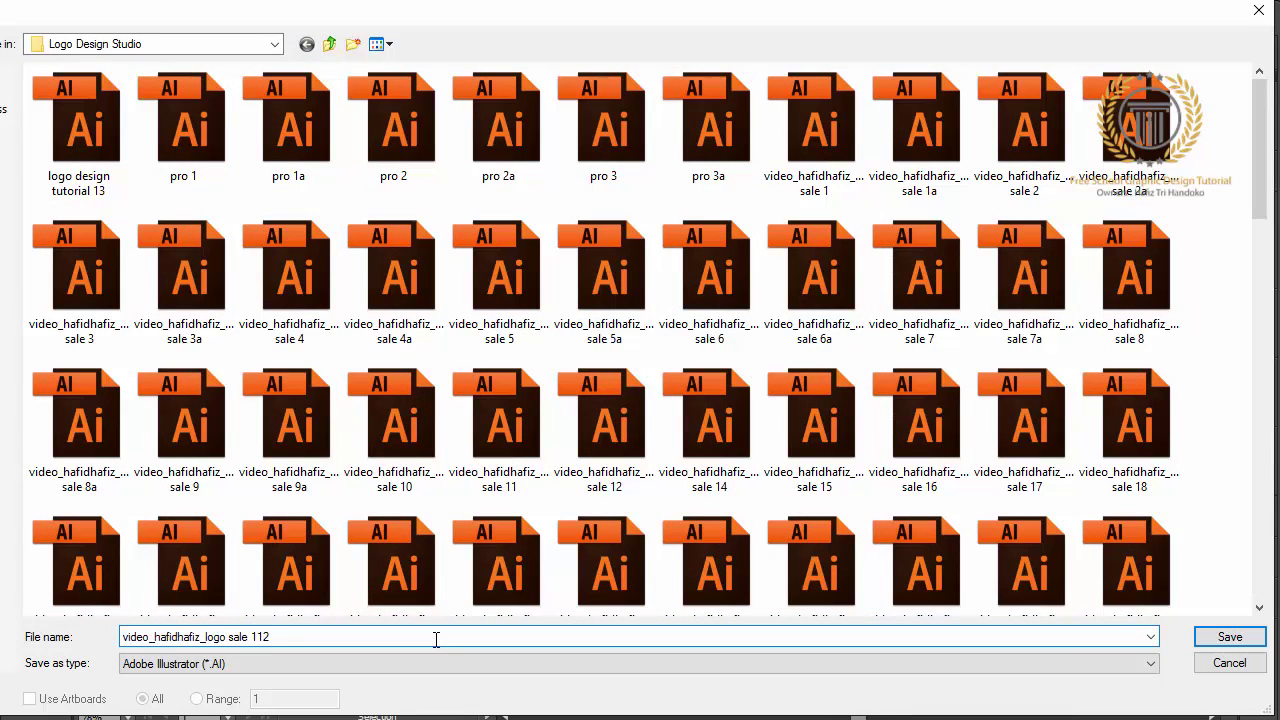
key("BackSpace")
type("3.ai")
key("ctrl+a")
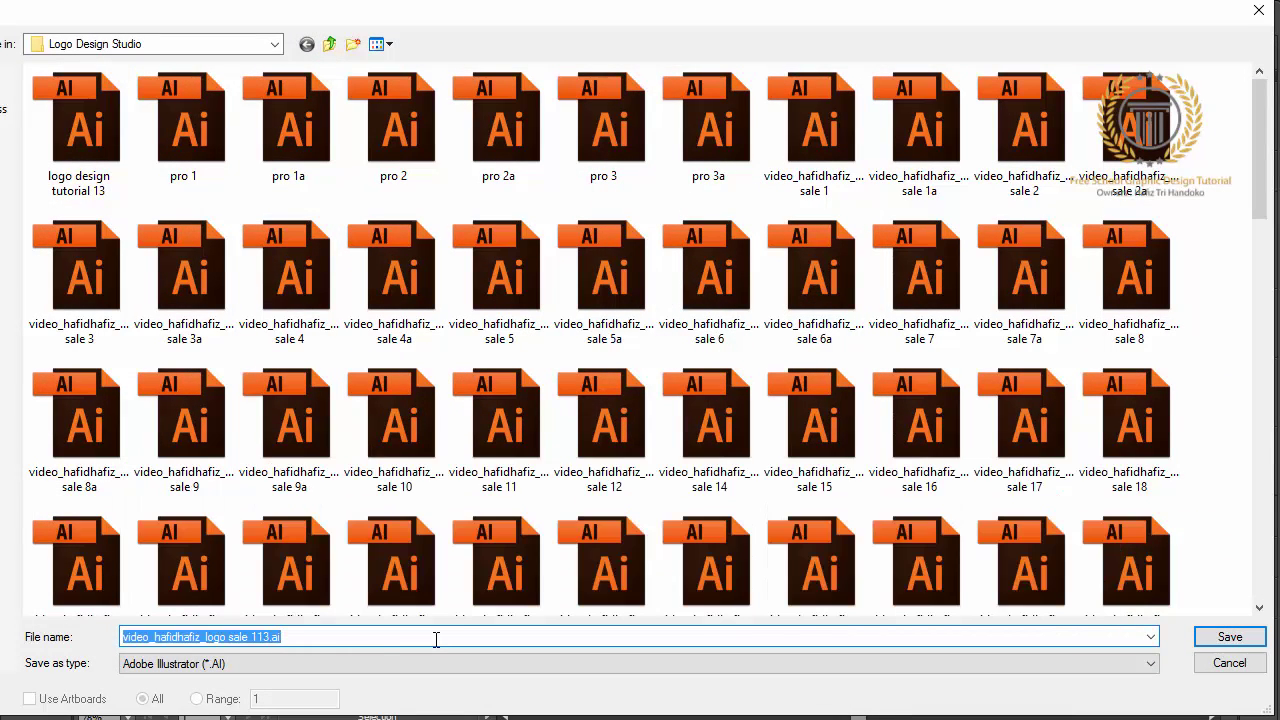
left_click(1225, 640)
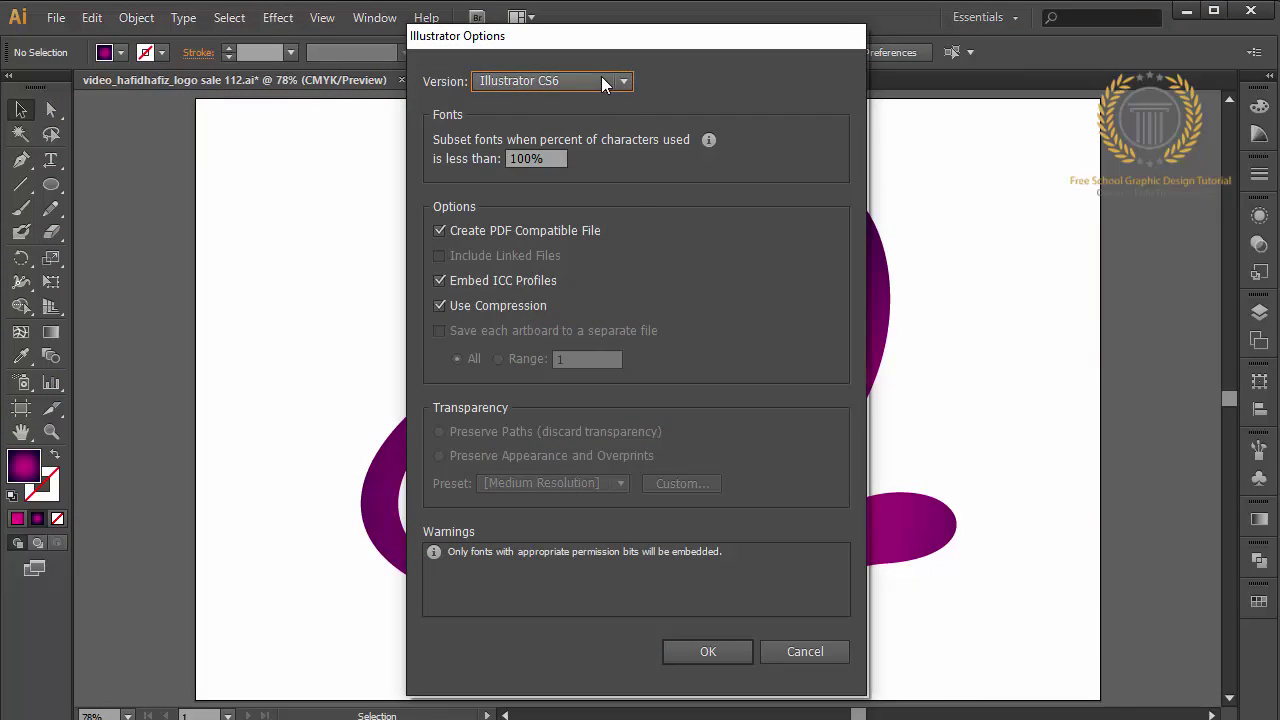
left_click(607, 80)
left_click(608, 100)
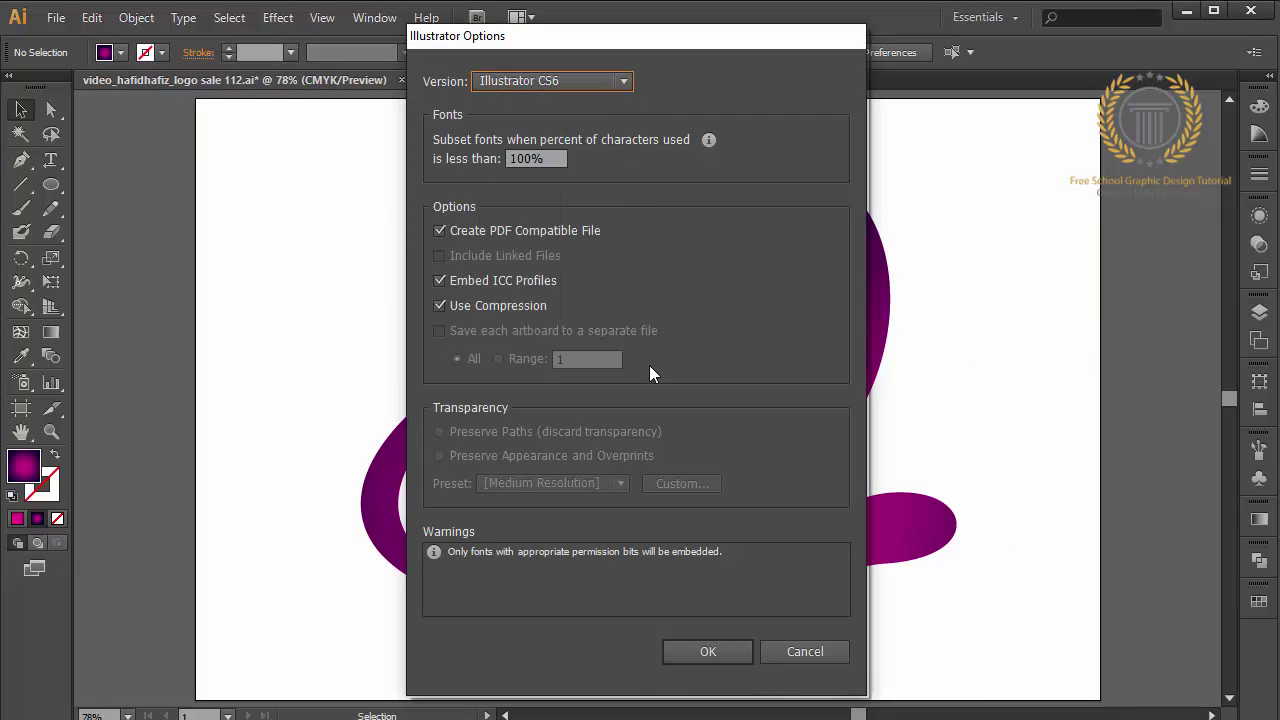
left_click(707, 652)
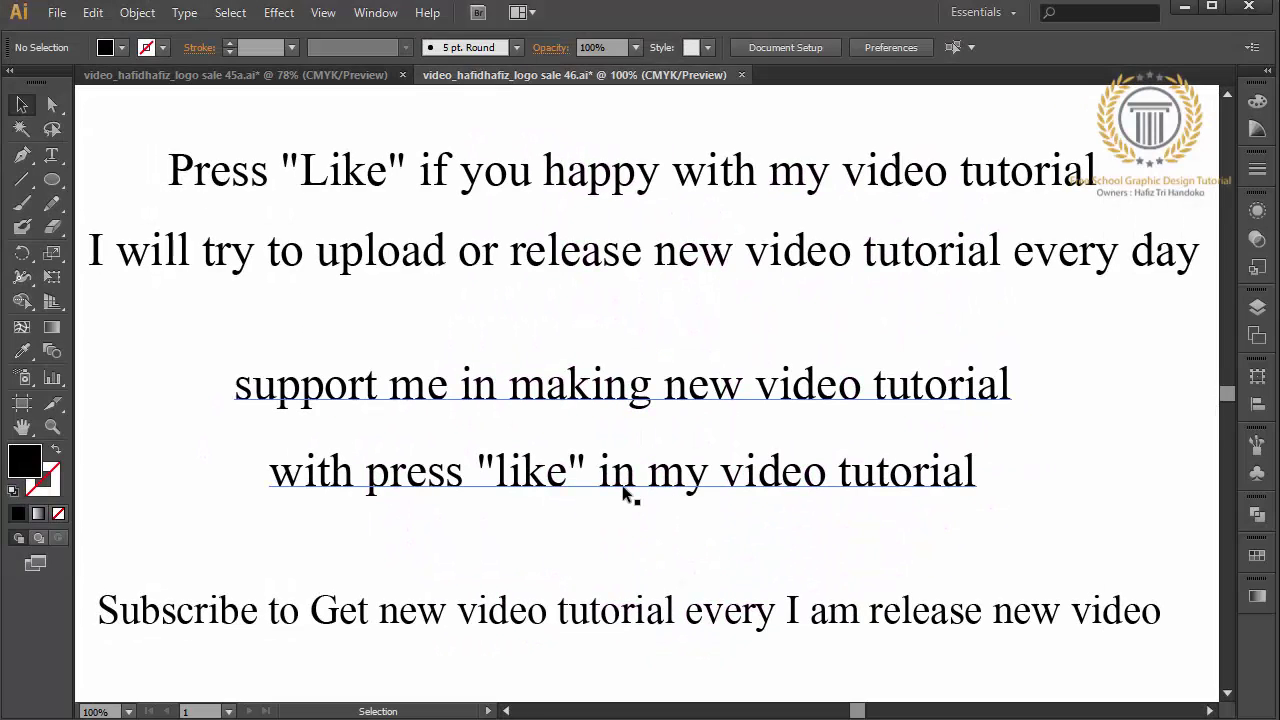
- Make 'like' in line four and 'Like' in the first line bold
left_click(624, 494)
double_click(565, 475)
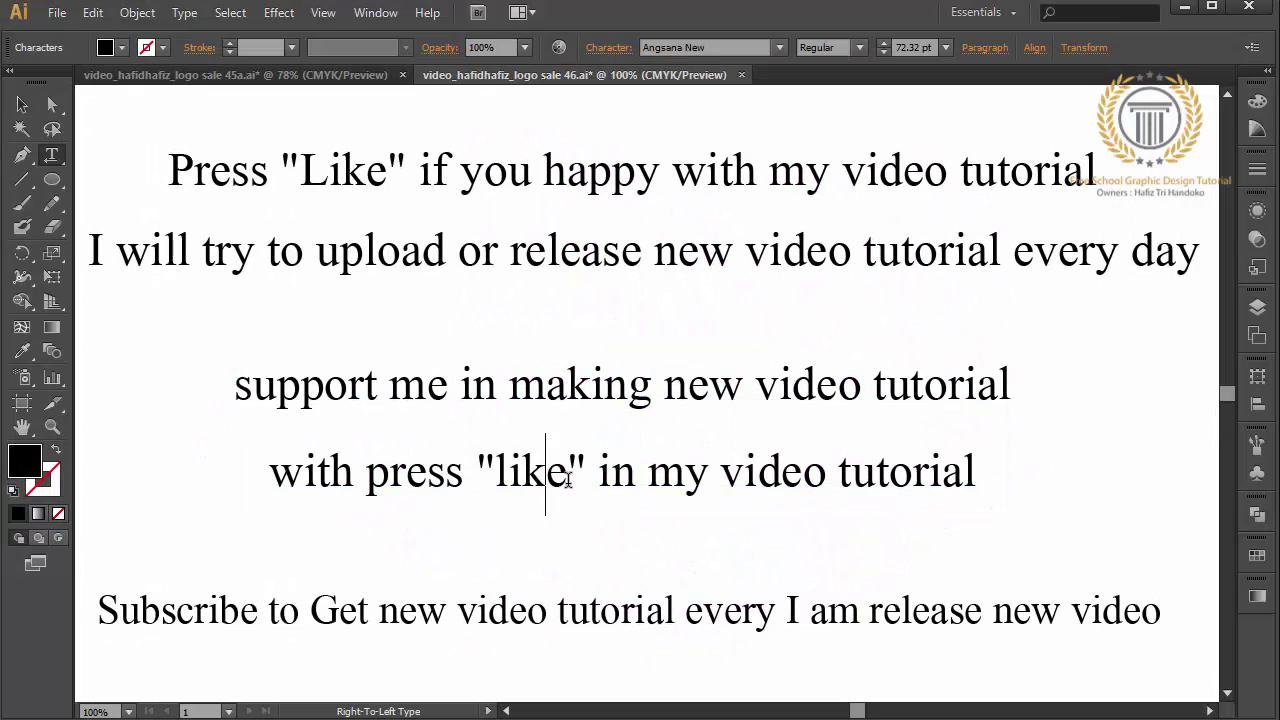
left_click_drag(567, 475, 495, 475)
left_click(858, 48)
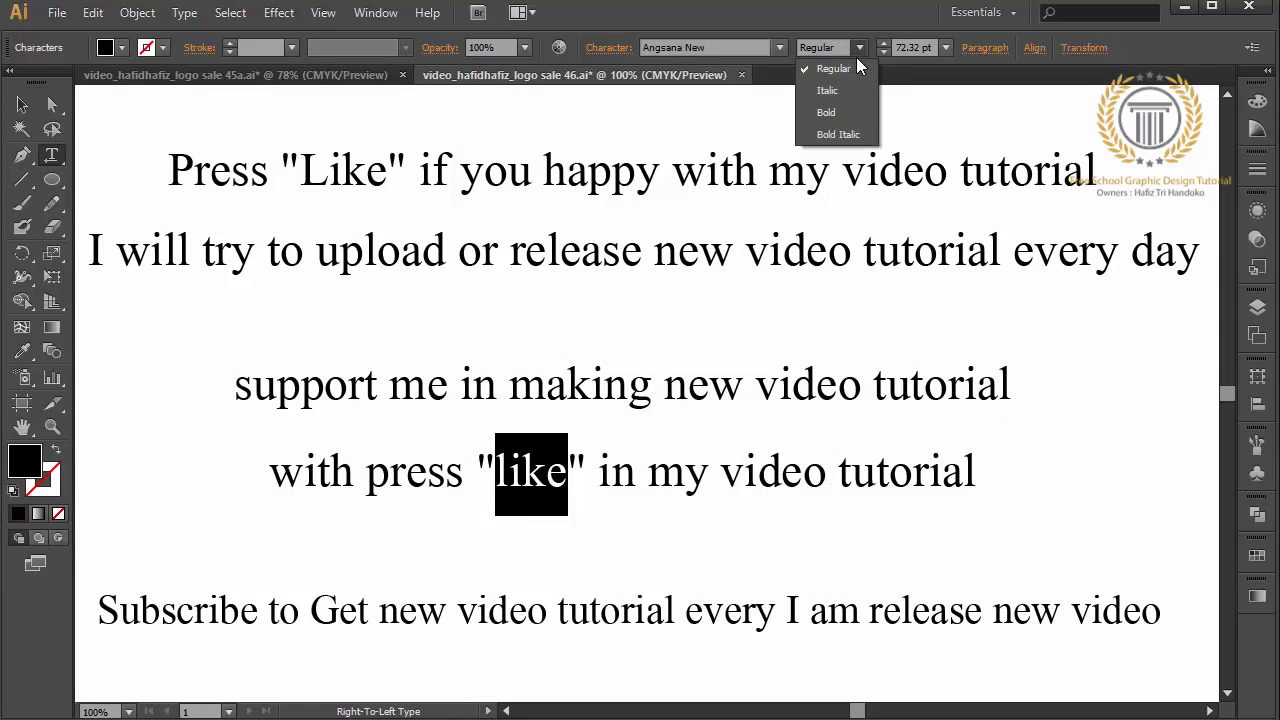
left_click(838, 113)
left_click_drag(392, 174, 299, 174)
left_click(858, 48)
left_click(838, 113)
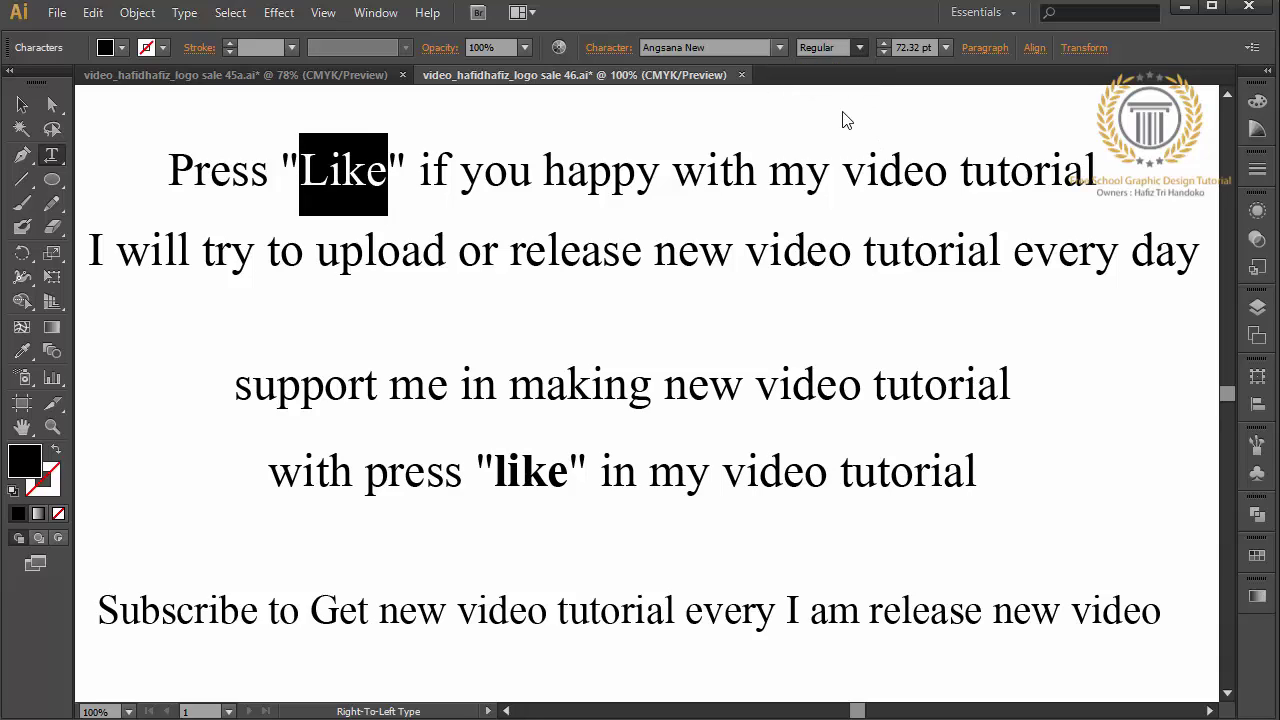
- Make 'Subscribe' on the last line bold, then clear the selection
left_click_drag(107, 613, 258, 612)
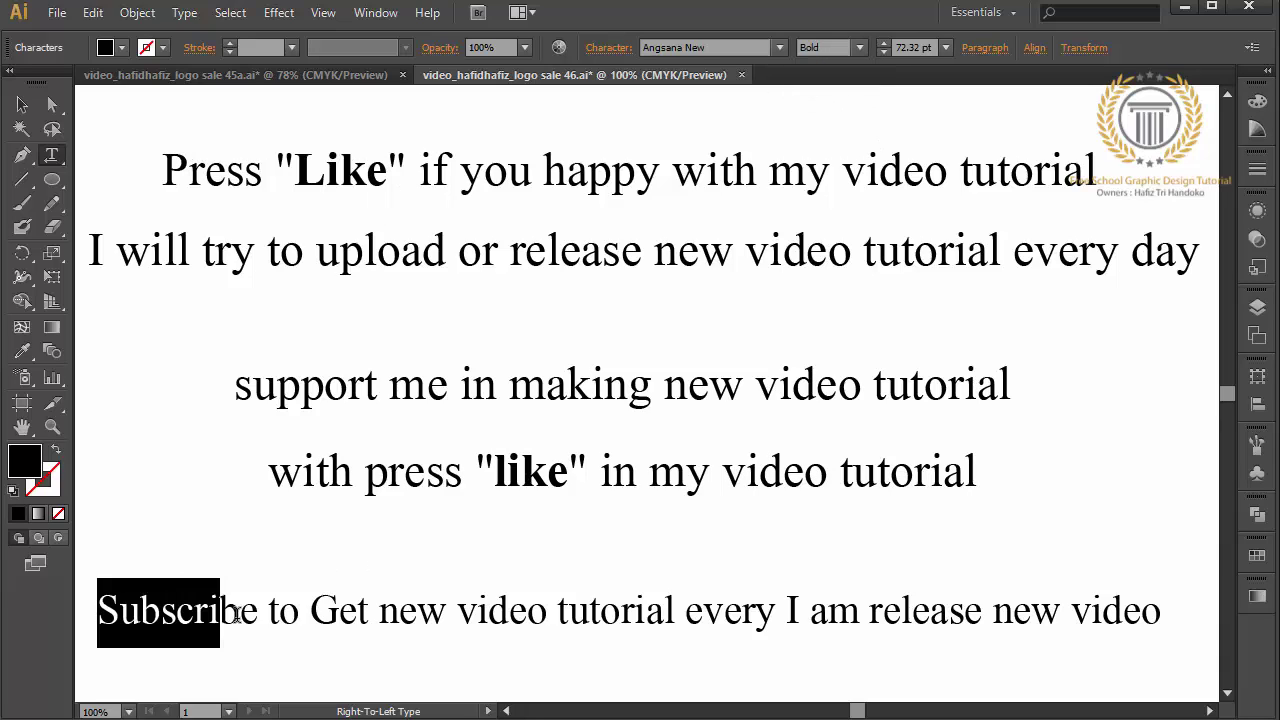
left_click(858, 48)
left_click(810, 112)
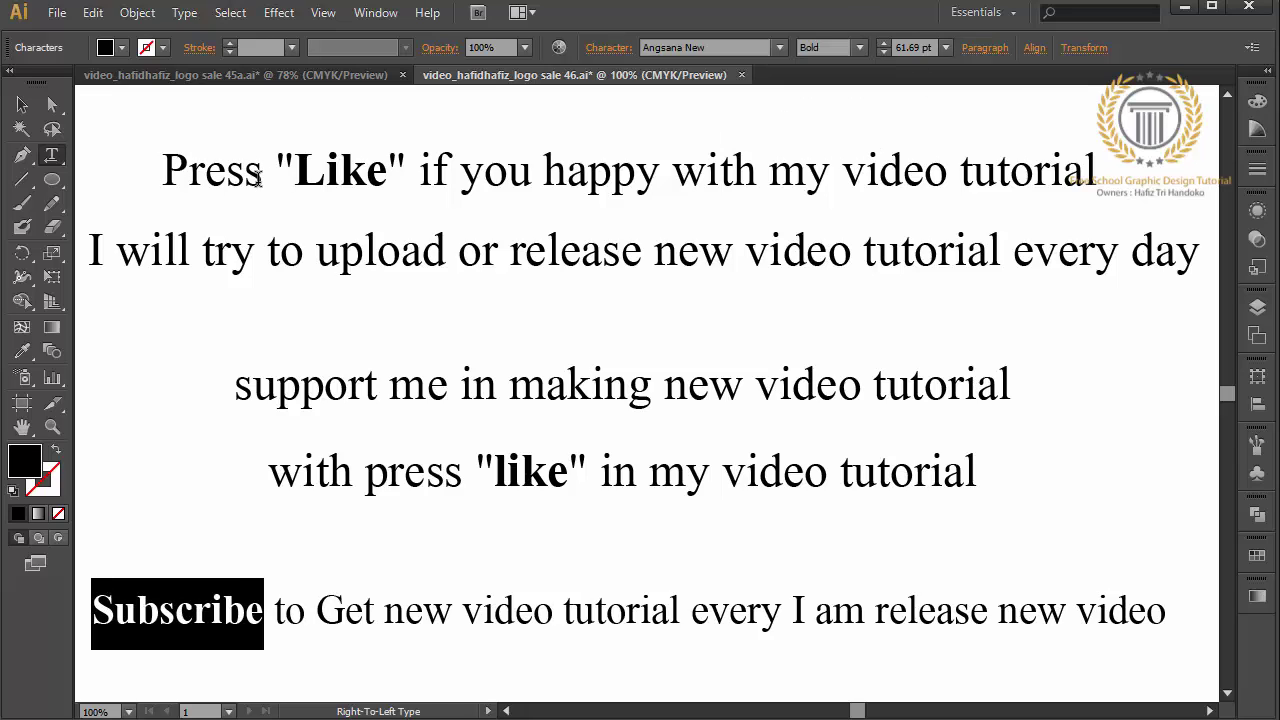
left_click(22, 104)
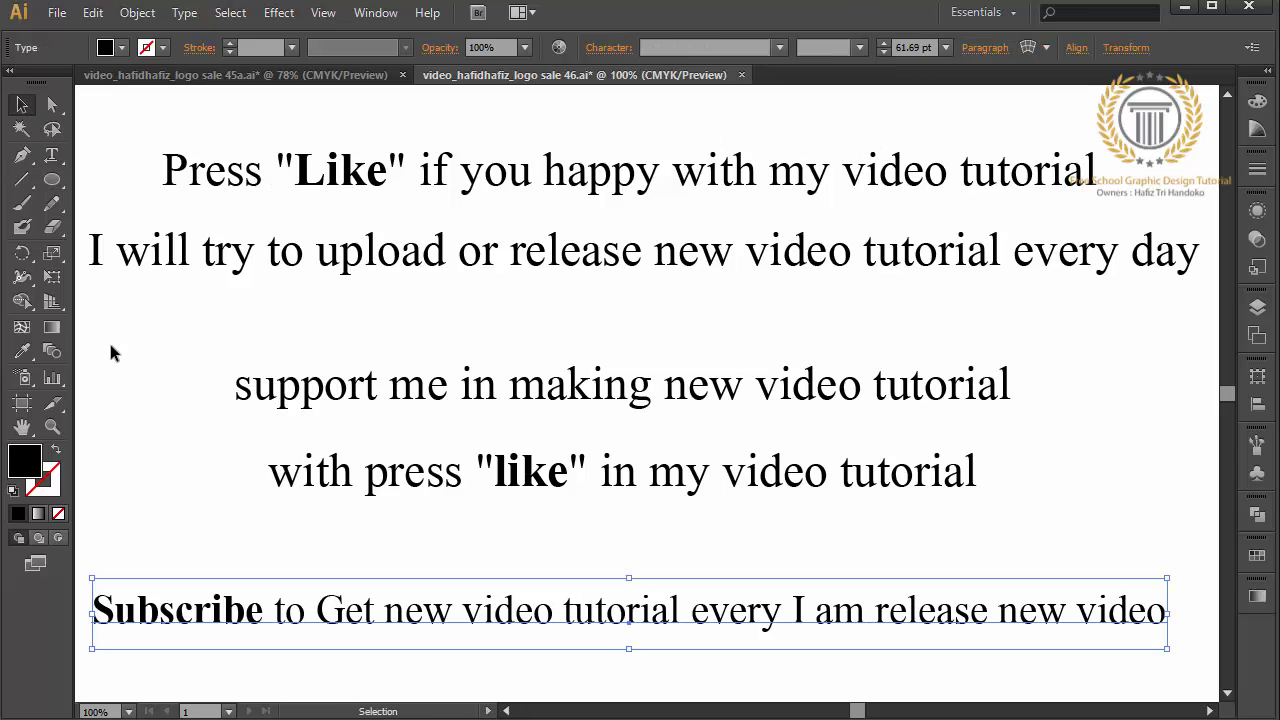
left_click(108, 339)
- Paint freehand arrows at Like, like and Subscribe, and start a text point between the paragraphs
left_click(22, 203)
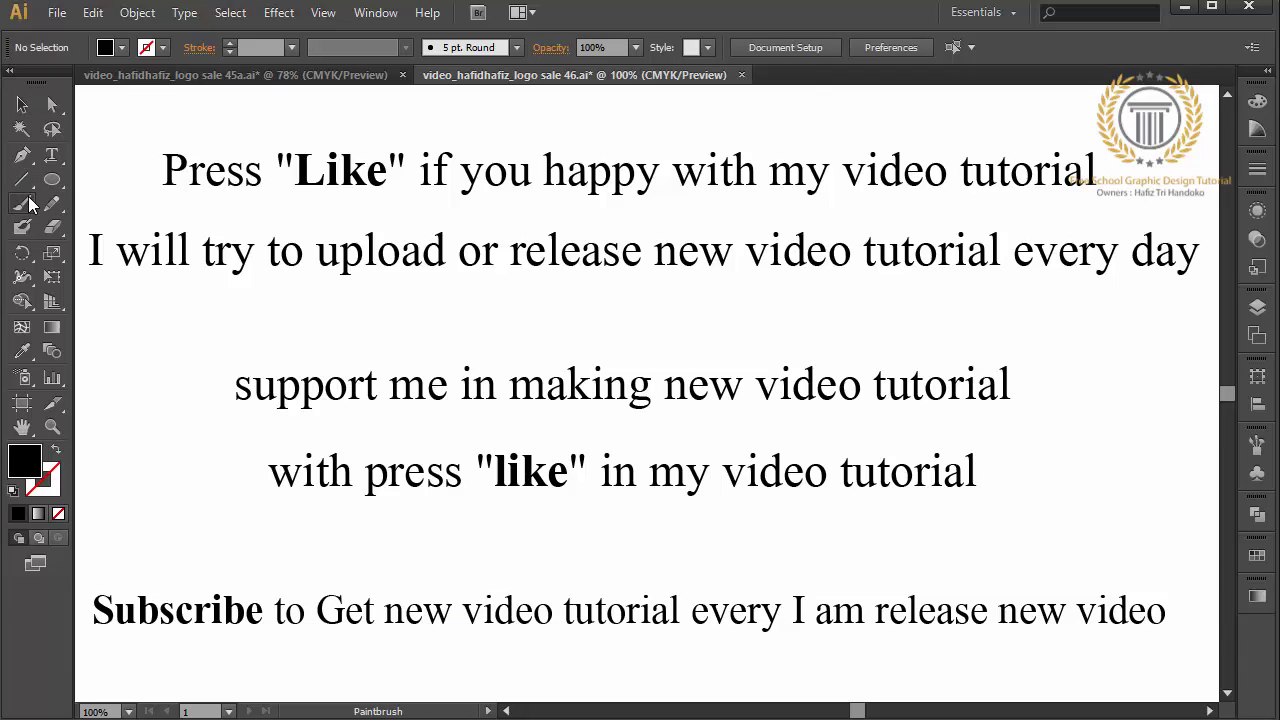
left_click_drag(538, 106, 380, 142)
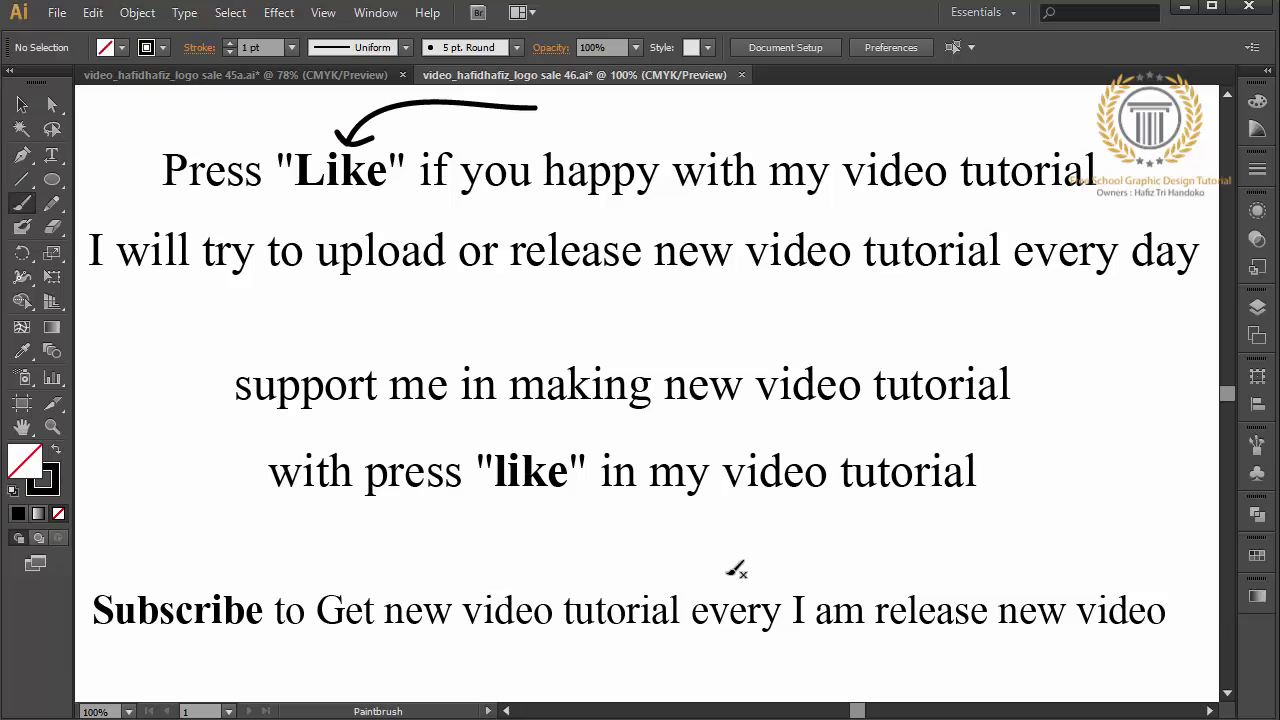
mouse_move(737, 572)
left_mouse_down()
mouse_move(562, 512)
mouse_move(597, 505)
left_mouse_up()
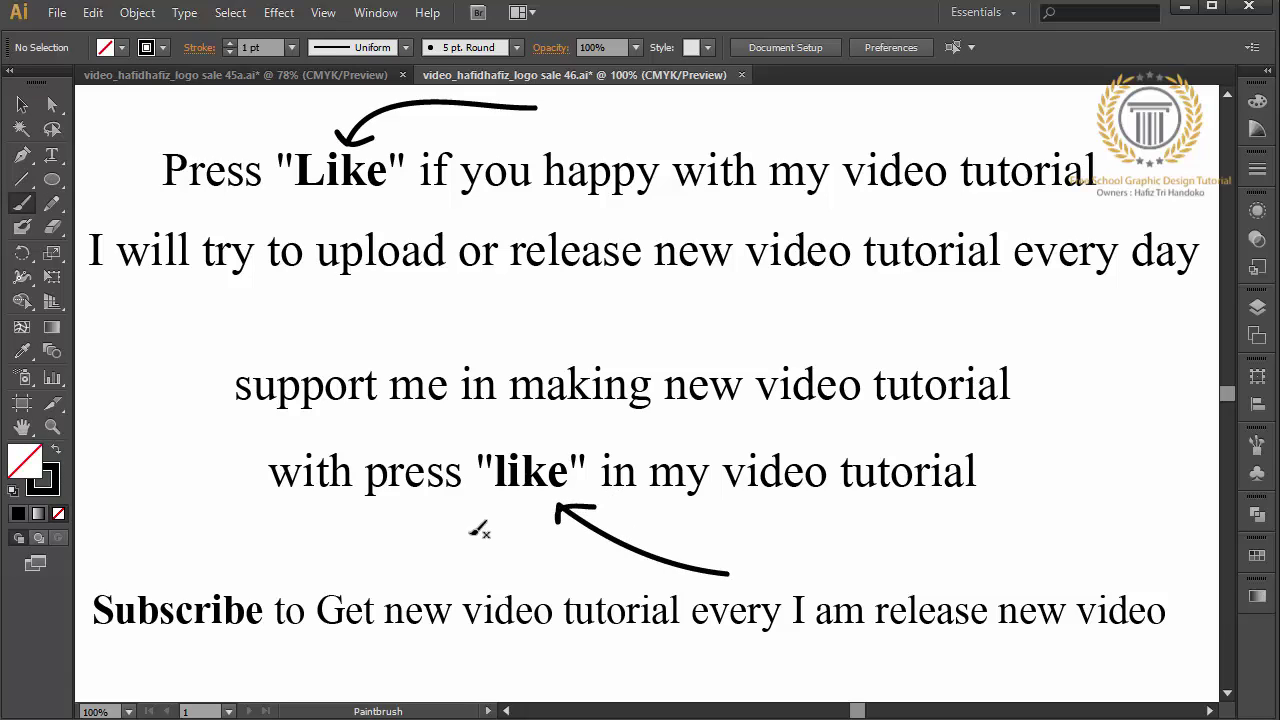
mouse_move(162, 476)
left_mouse_down()
mouse_move(204, 583)
mouse_move(166, 574)
left_mouse_up()
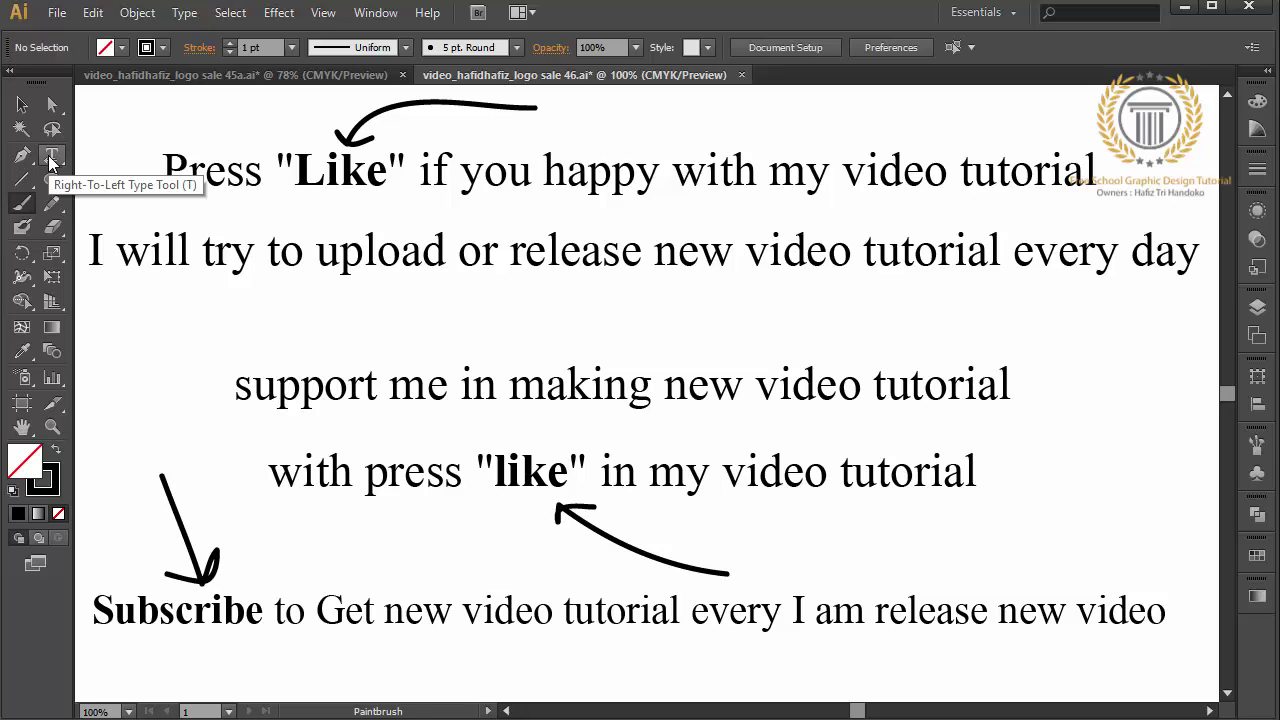
left_click(52, 156)
left_click(425, 325)
type("SHARE")
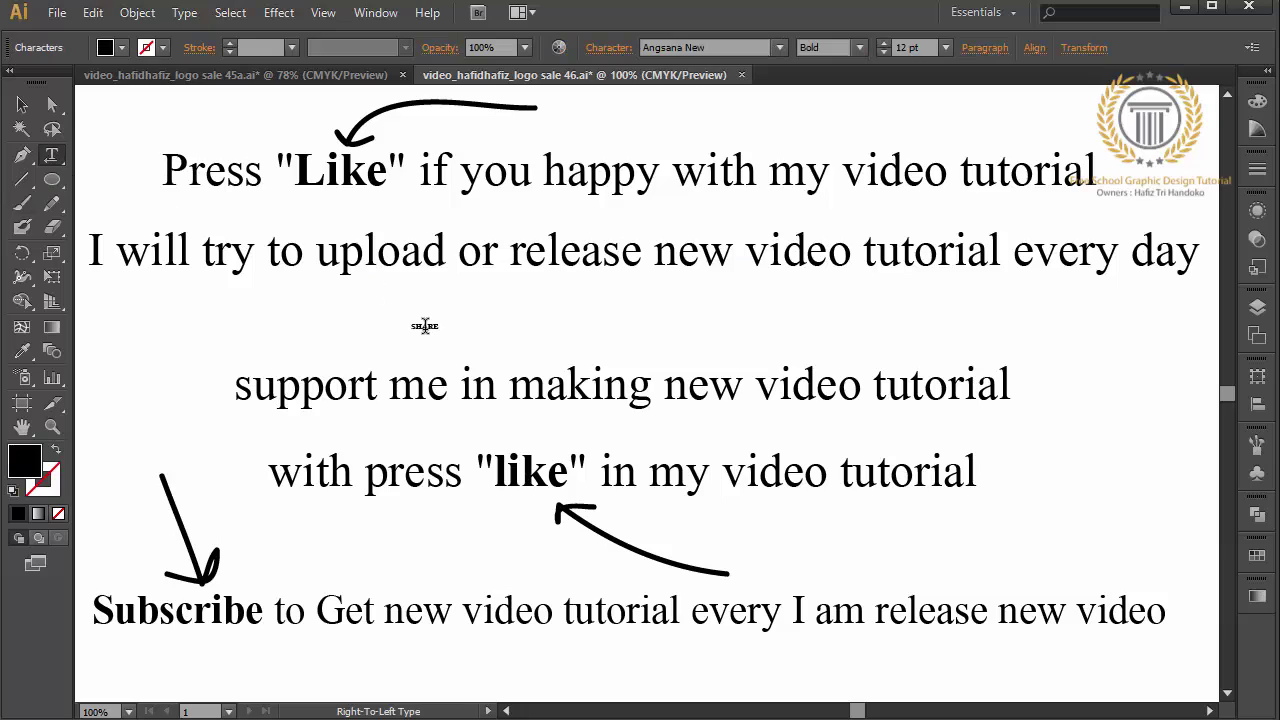
- Type the line 'SHARE MY VIDEO To YOUR FRIEND' between the paragraphs
type("T")
type(" MY VI")
type(" TU")
key("BackSpace")
type("o YOUR")
type(" FRIE")
type("ND")
left_click(500, 327, "ctrl")
- Enlarge the SHARE MY VIDEO line and move it left to centre it
left_click_drag(496, 327, 1079, 343)
left_click(640, 280, "ctrl")
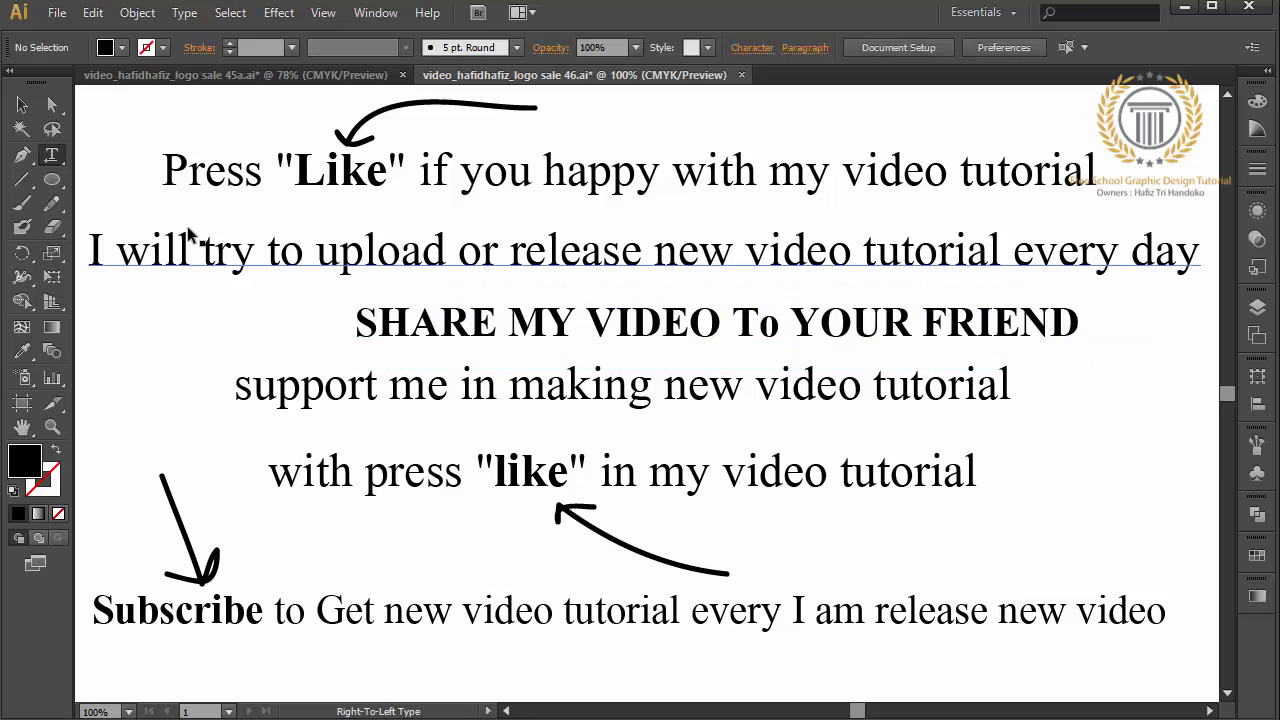
left_click(22, 104)
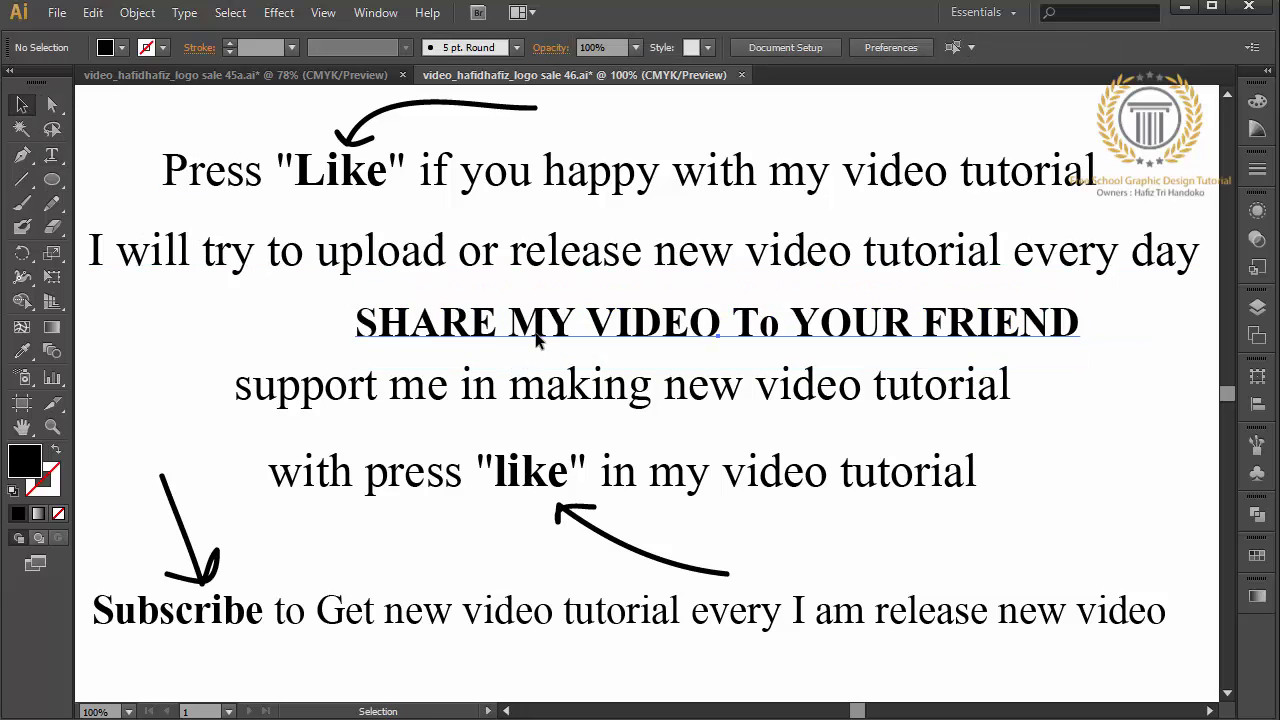
left_click_drag(541, 340, 440, 340)
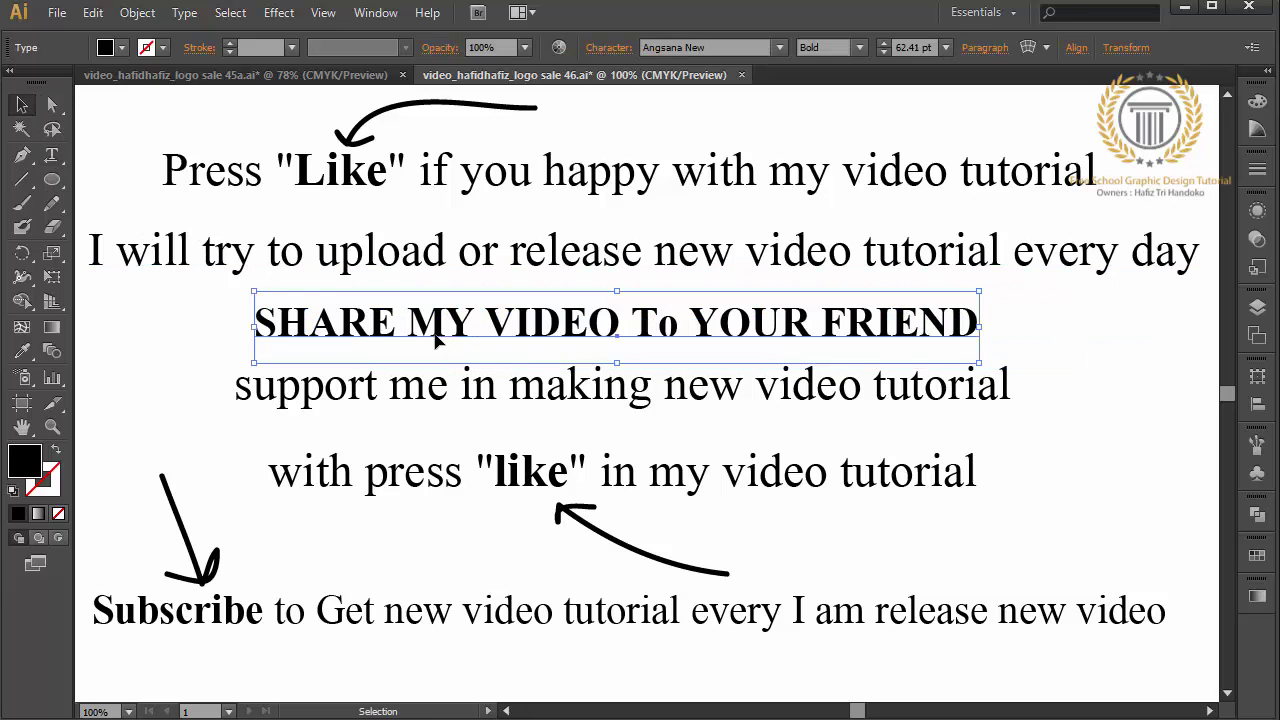
left_click(145, 343)
left_click(22, 205)
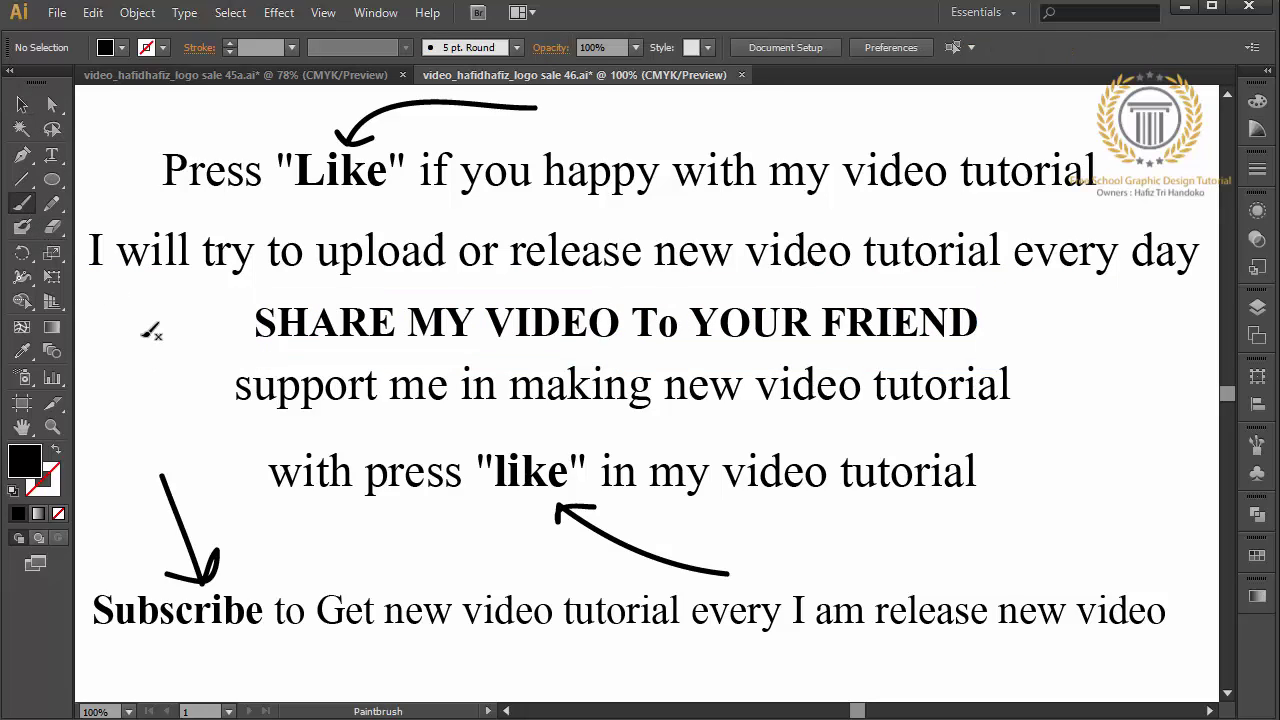
- Paint a right-pointing arrow before SHARE and a left-pointing arrow after FRIEND
mouse_move(140, 336)
left_mouse_down()
mouse_move(236, 300)
mouse_move(238, 330)
left_mouse_up()
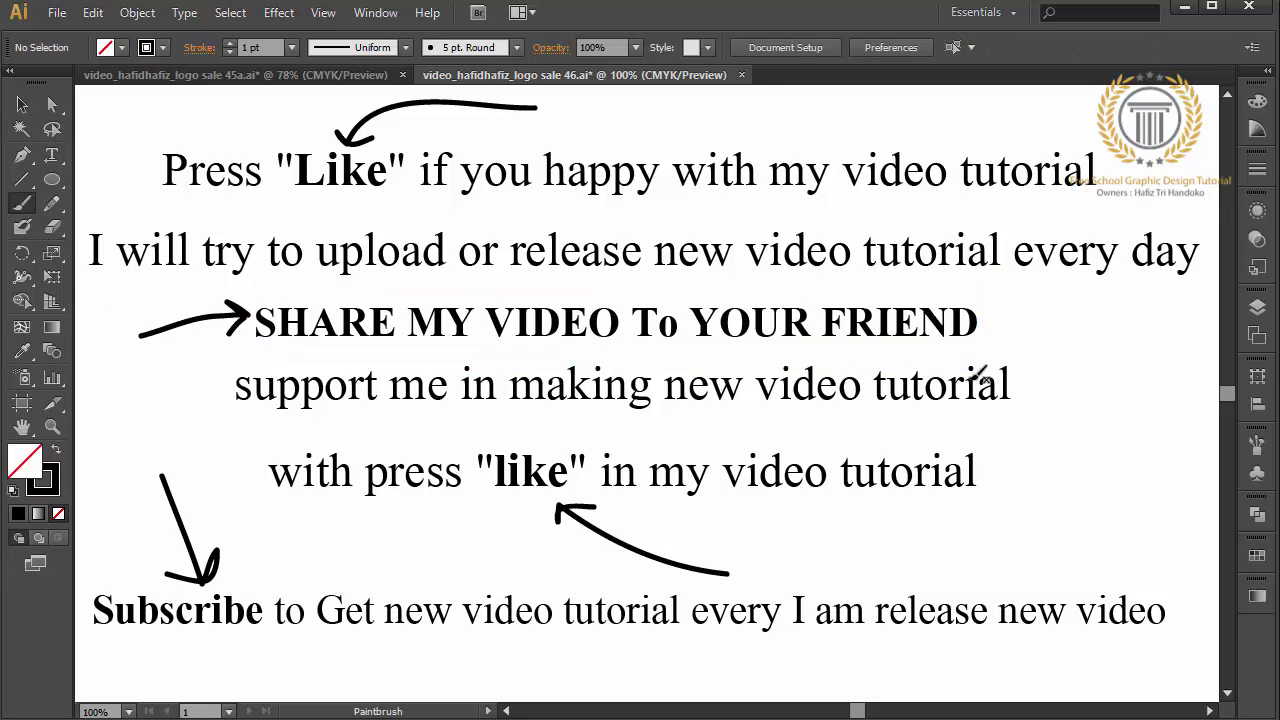
mouse_move(1084, 340)
left_mouse_down()
mouse_move(1003, 318)
mouse_move(1030, 300)
mouse_move(1018, 334)
left_mouse_up()
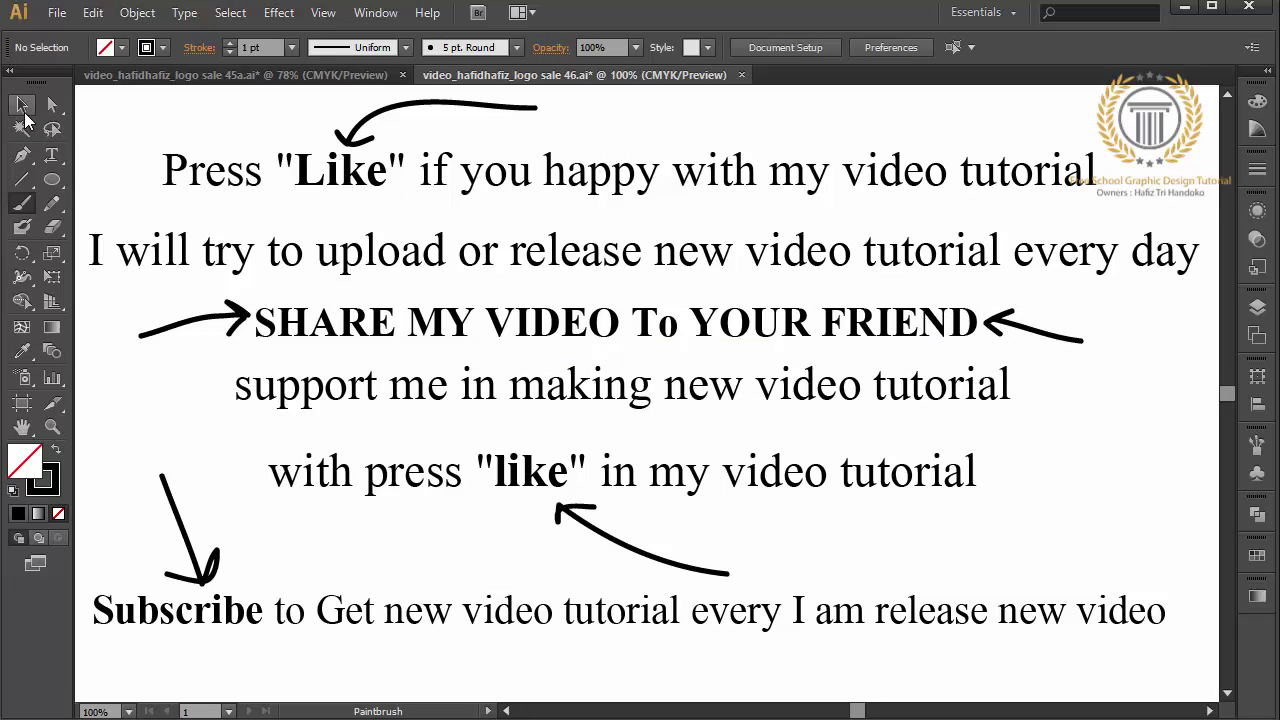
left_click(22, 104)
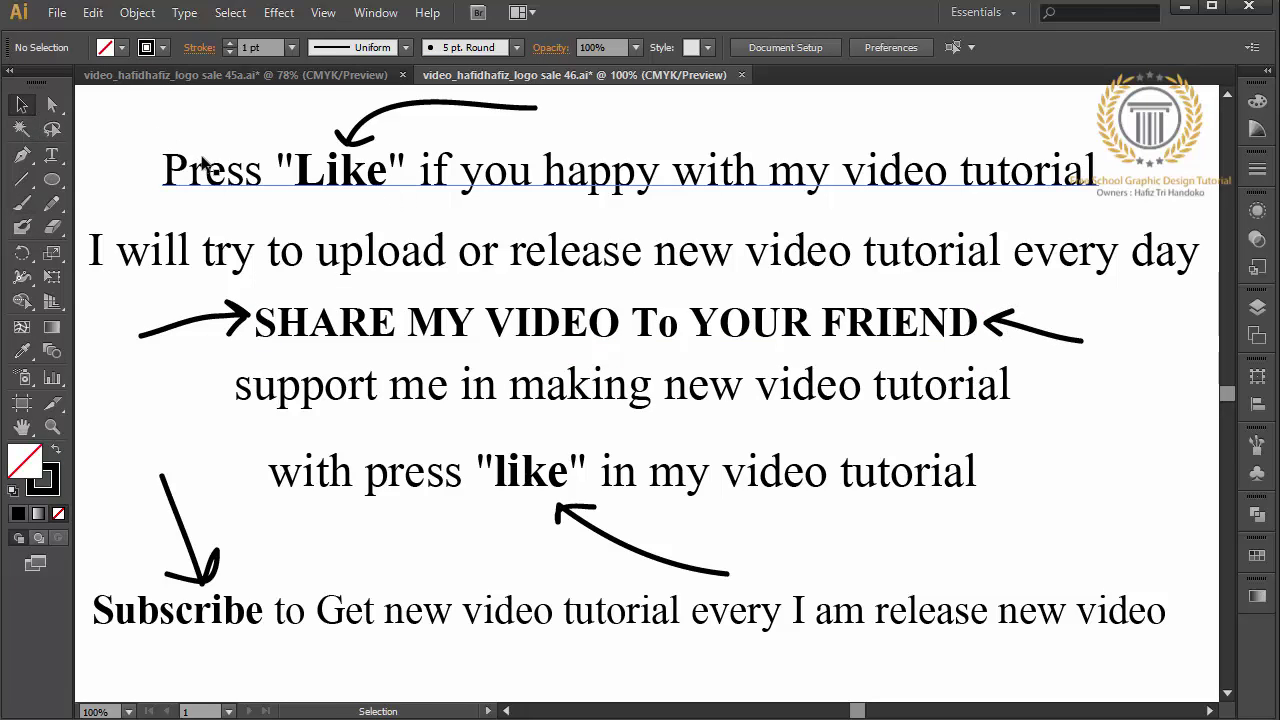
left_click(462, 395)
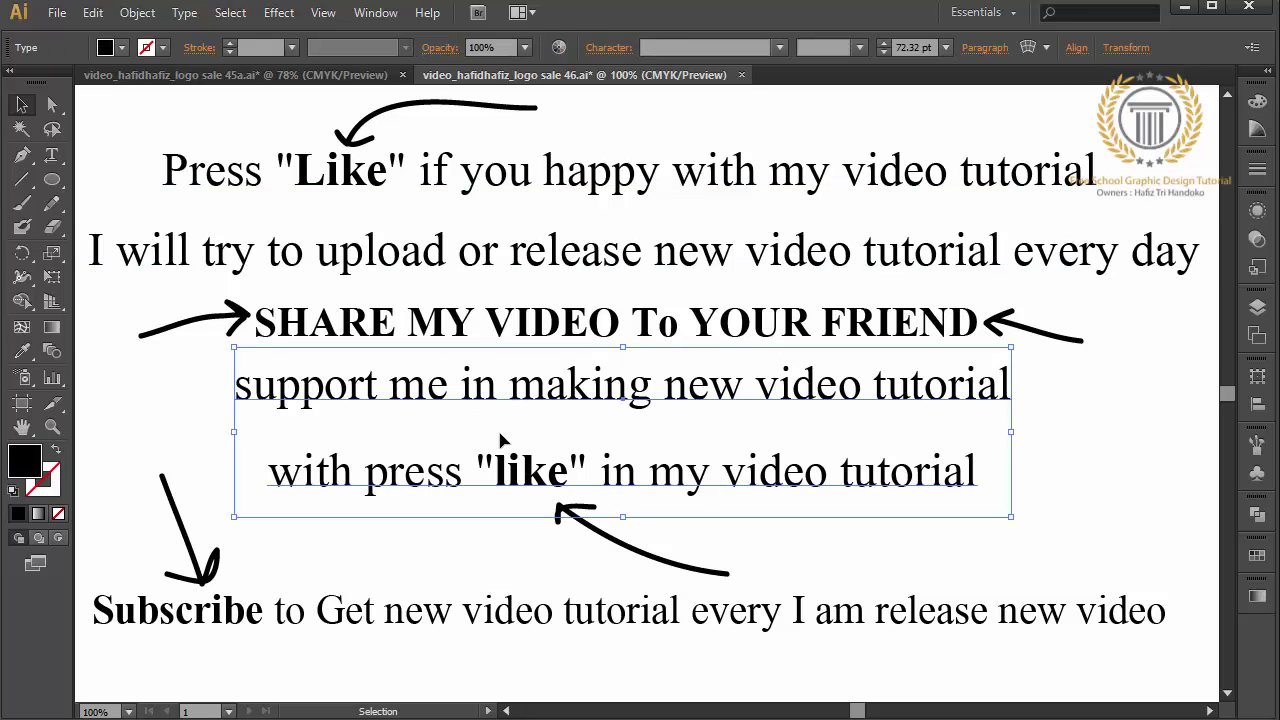
- Lower the support text block and its arrow, then rotate the like arrow and raise it under the word
left_click(600, 512, "shift")
left_click_drag(553, 388, 553, 407)
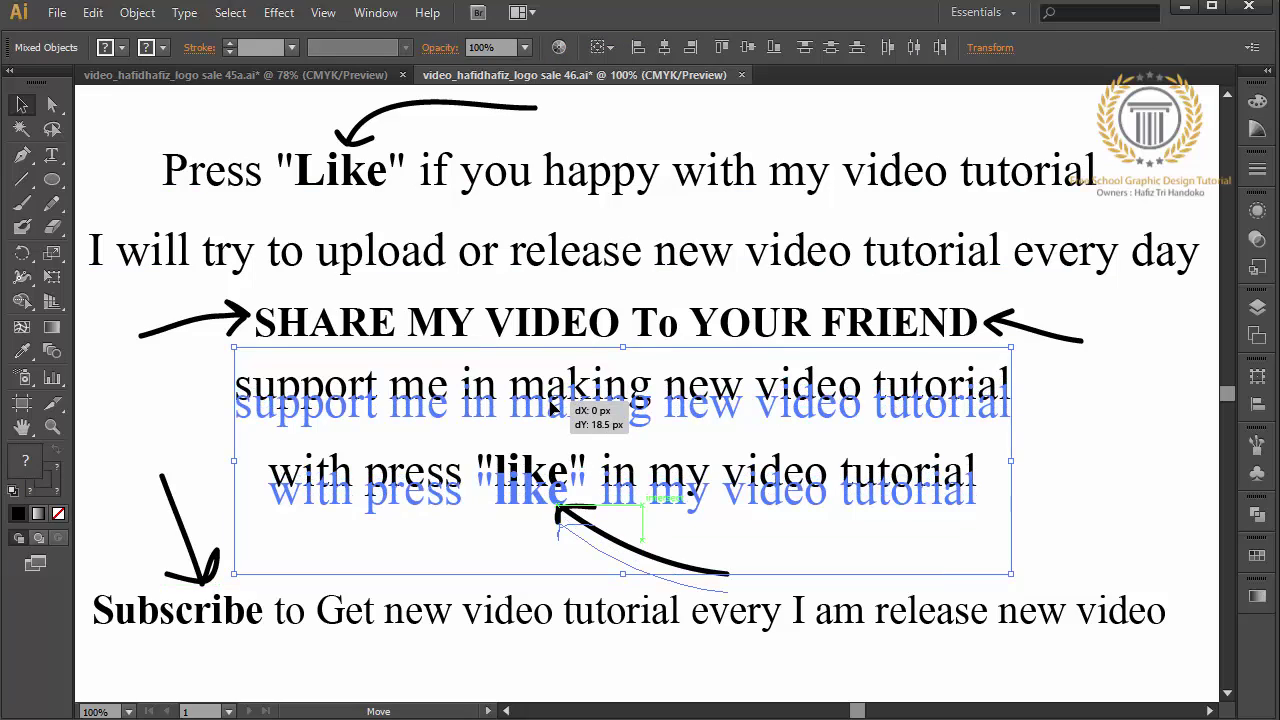
left_click(661, 636)
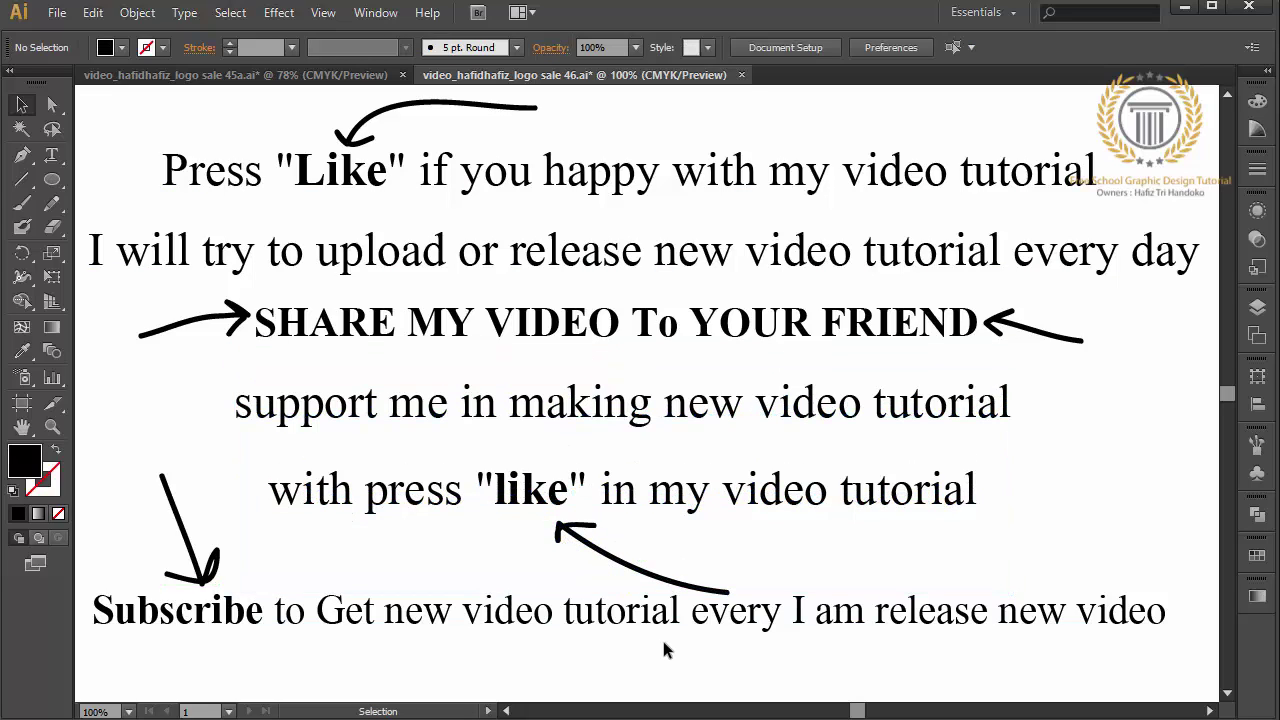
left_click(663, 580)
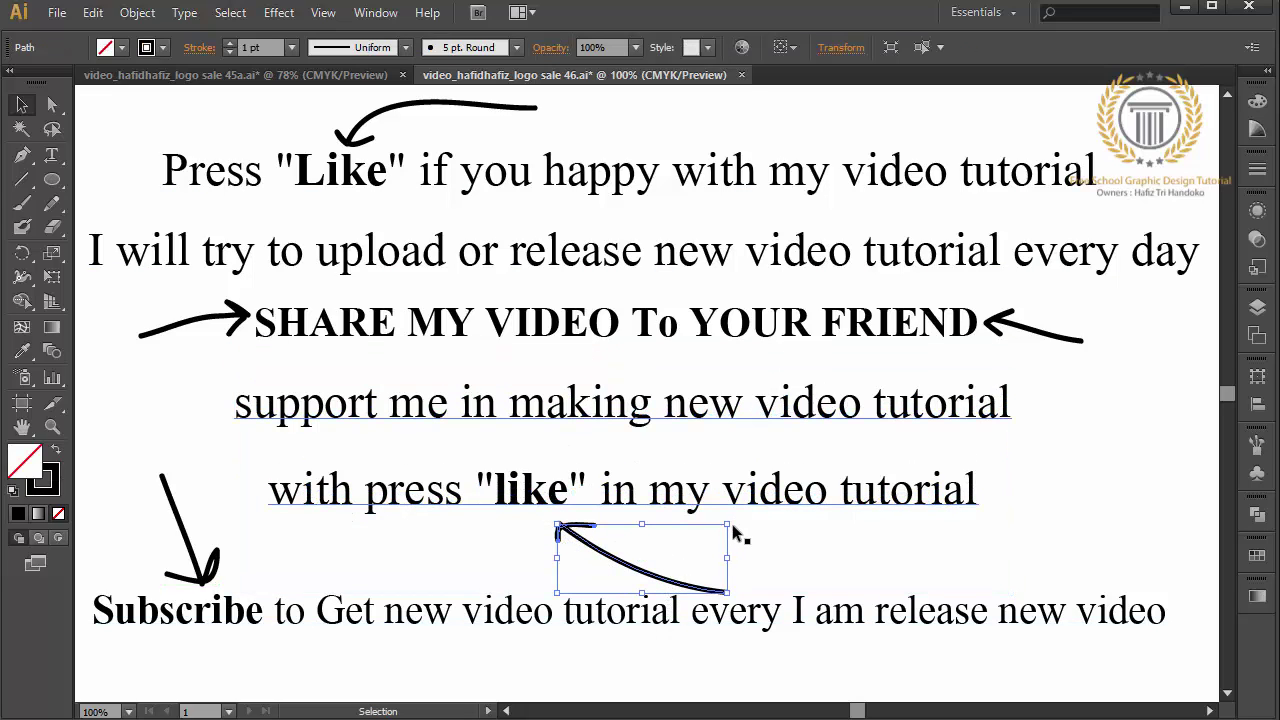
left_click_drag(732, 524, 726, 512)
left_click_drag(670, 572, 665, 547)
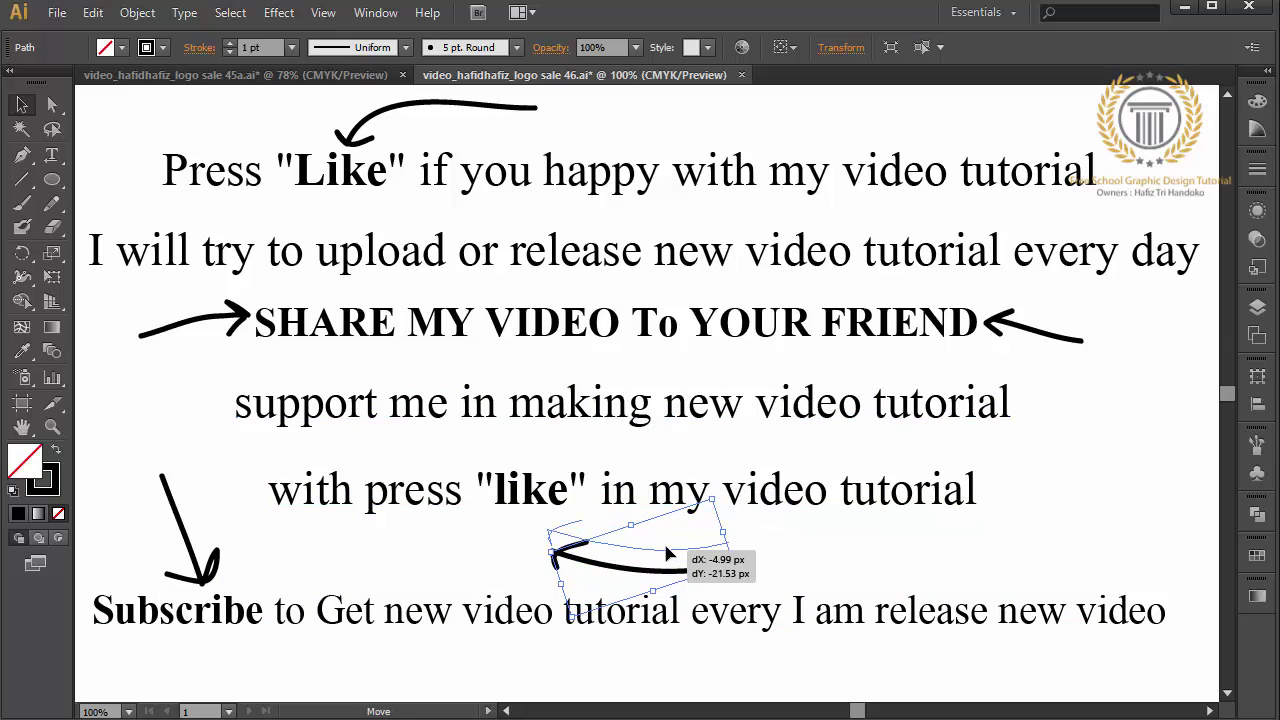
- Move the lower lines down and lower the SHARE line with its two arrows
mouse_move(793, 568)
left_mouse_down()
mouse_move(630, 408)
mouse_move(628, 428)
left_mouse_up()
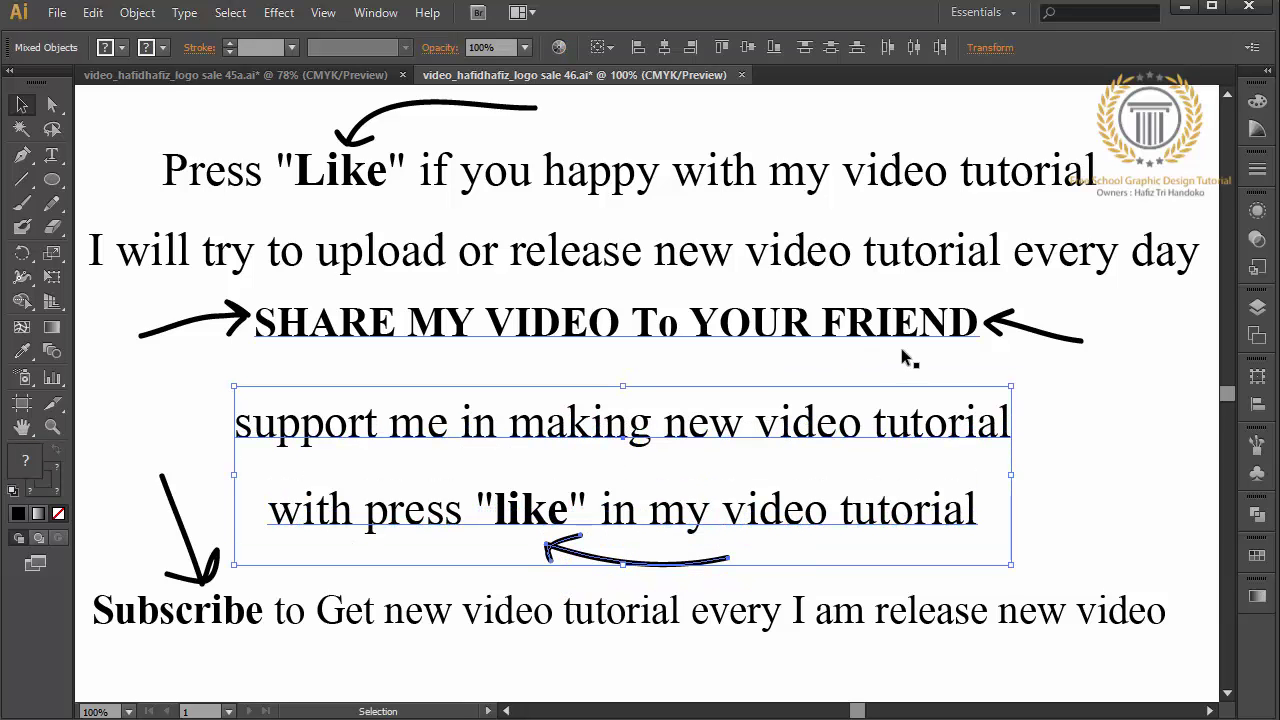
left_click_drag(1134, 322, 222, 346)
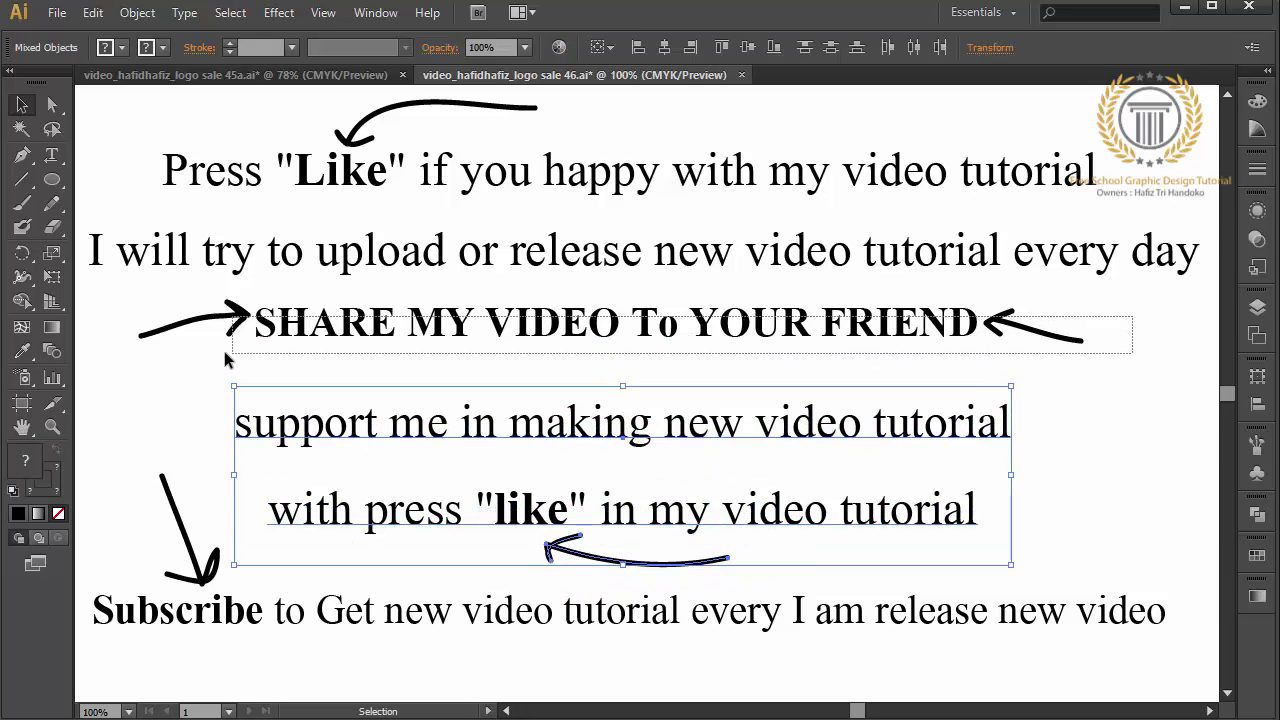
left_click_drag(349, 347, 349, 370)
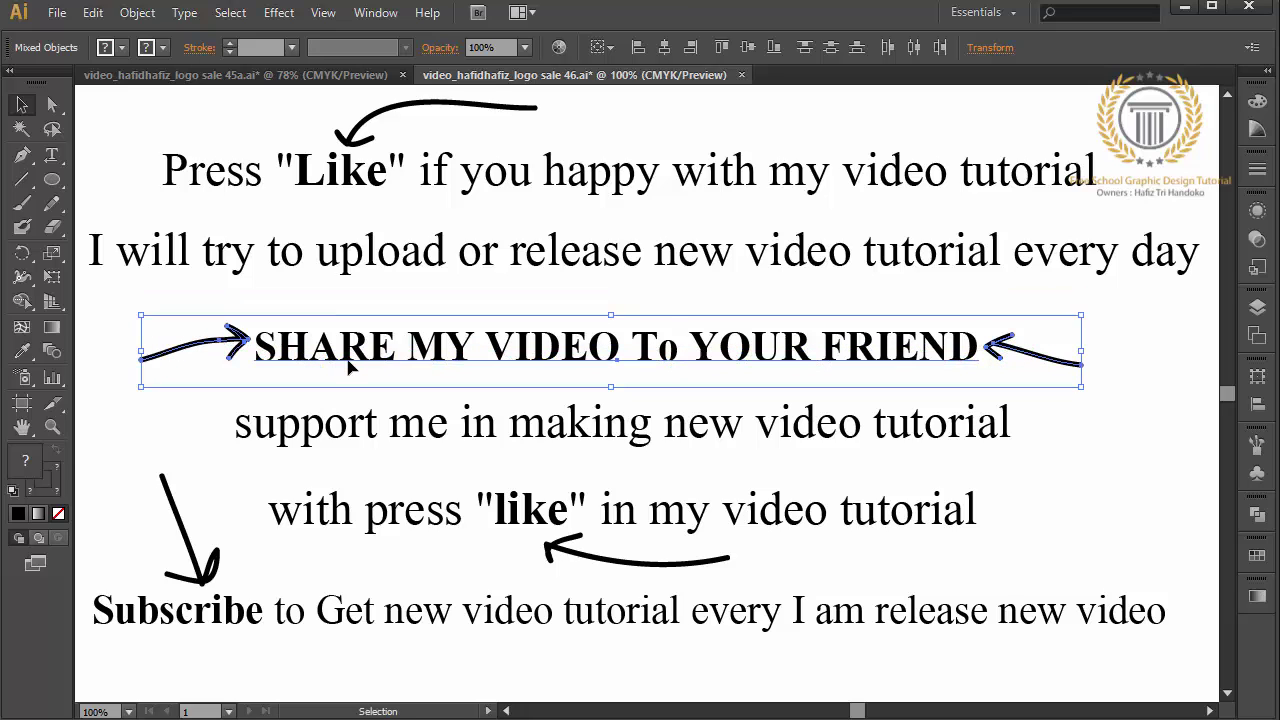
left_click(147, 449)
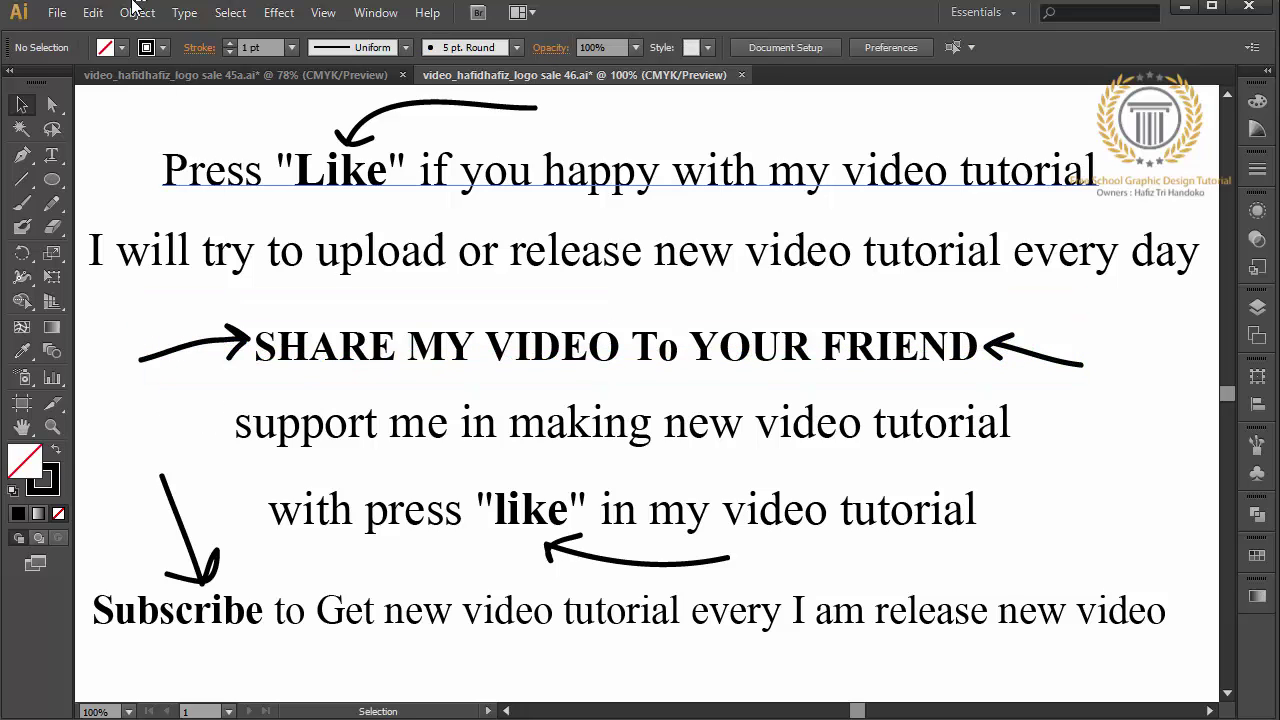
left_click(57, 12)
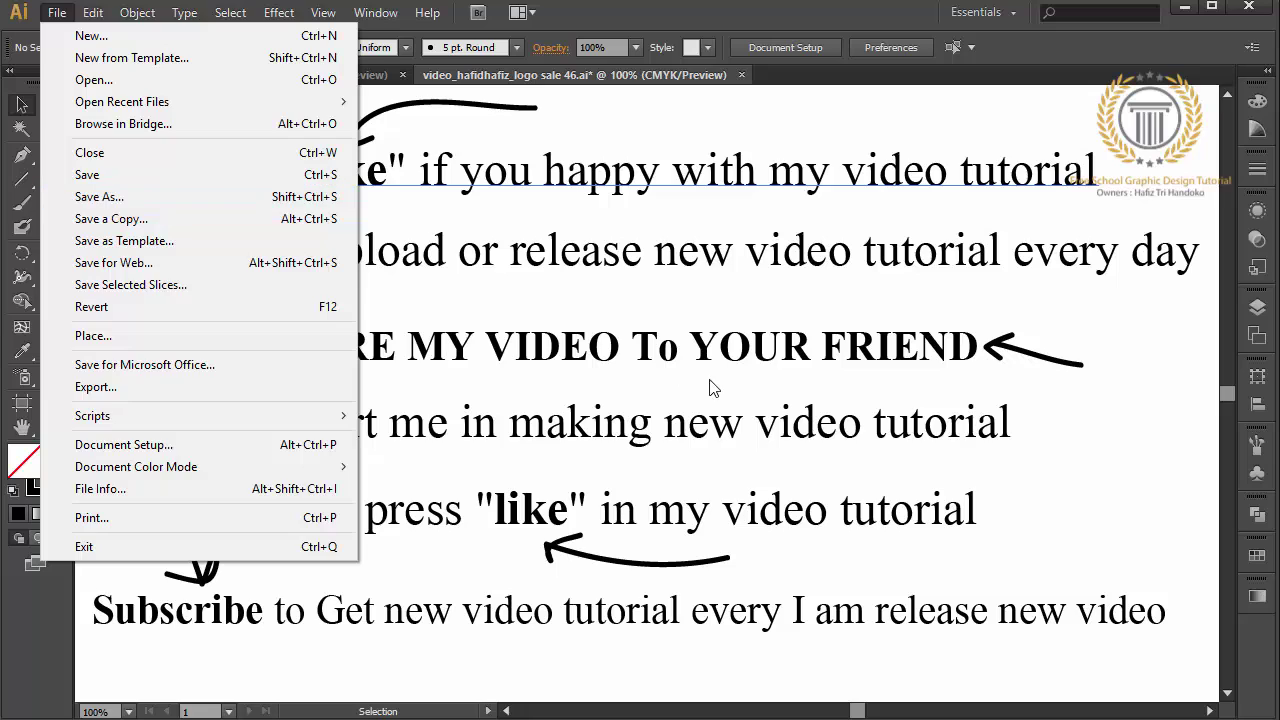